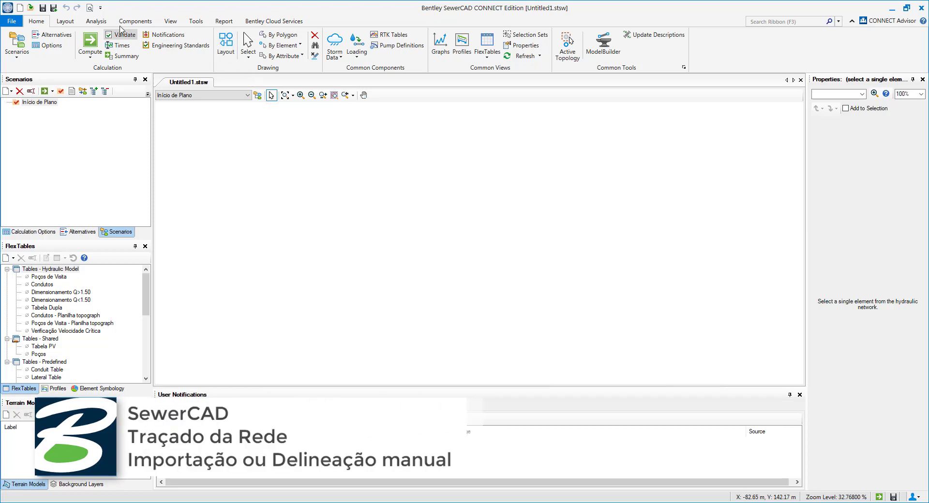
- Start a new ModelBuilder import to view its data source page, and close the wizard and ModelBuilder without importing
left_click(65, 21)
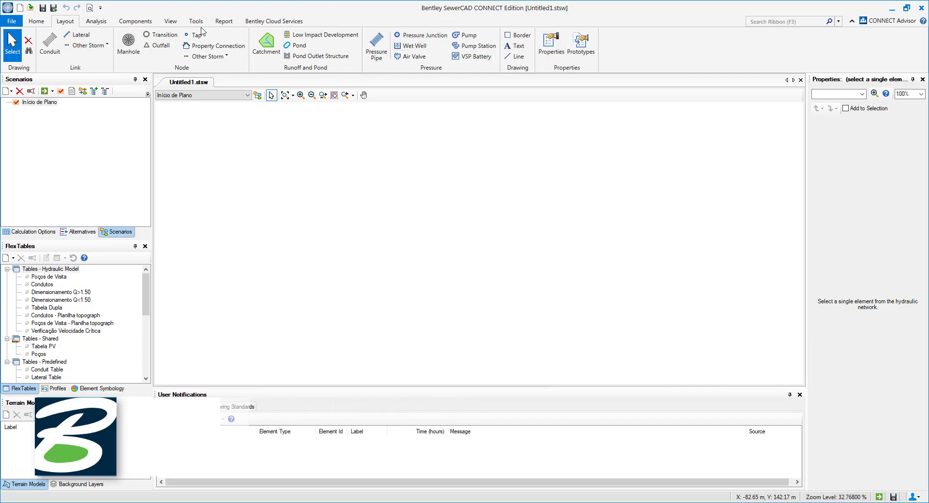
left_click(34, 24)
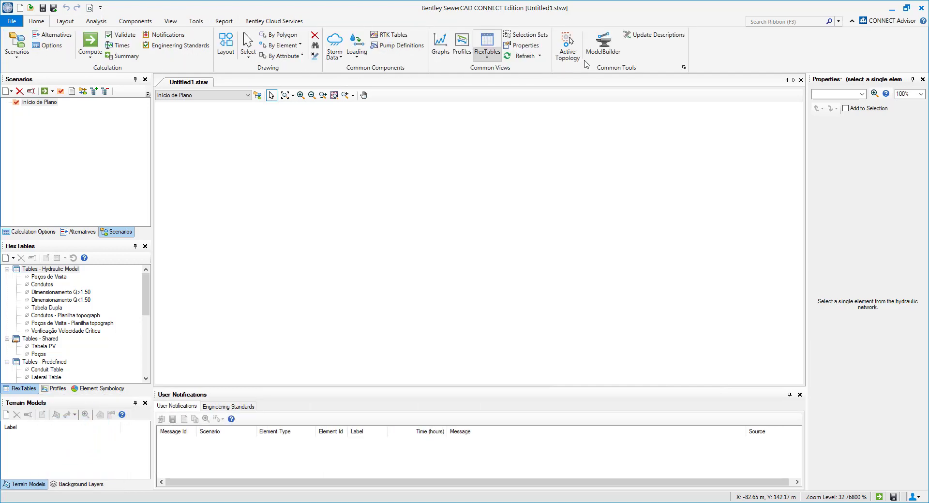
left_click(603, 53)
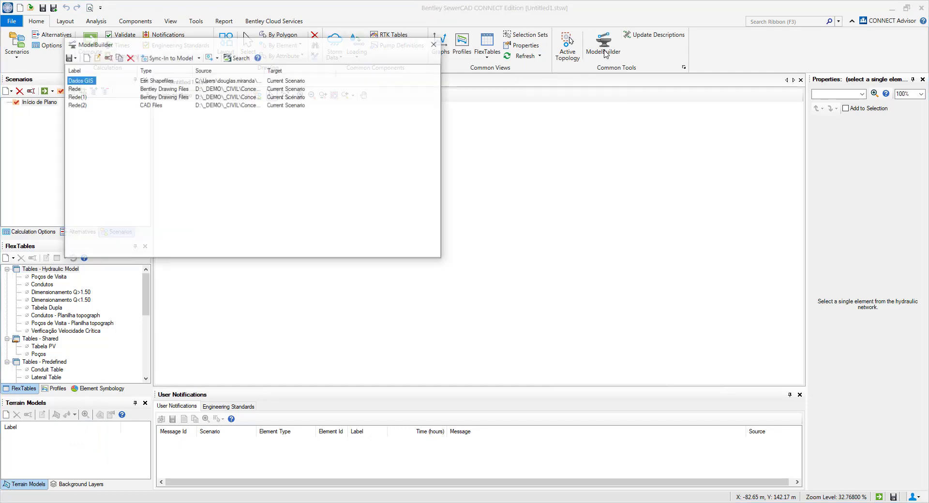
left_click(84, 58)
left_click_drag(196, 41, 317, 105)
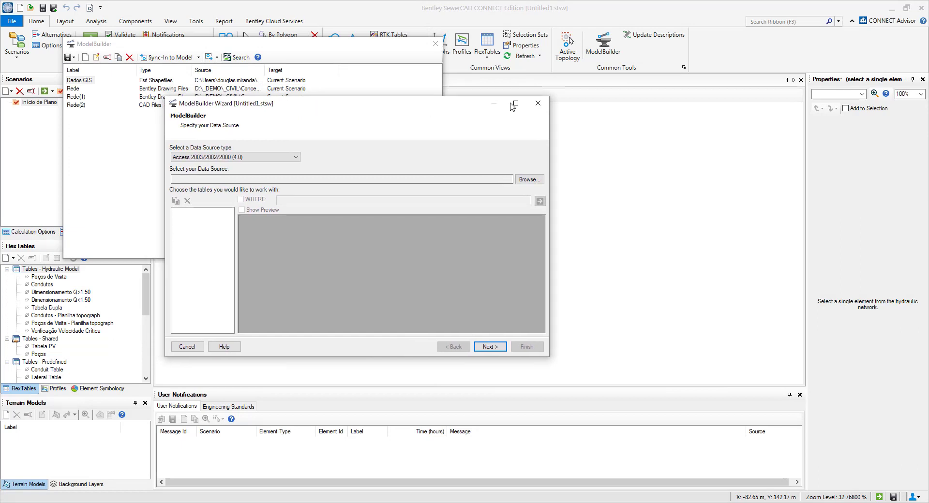
left_click(538, 103)
left_click(435, 43)
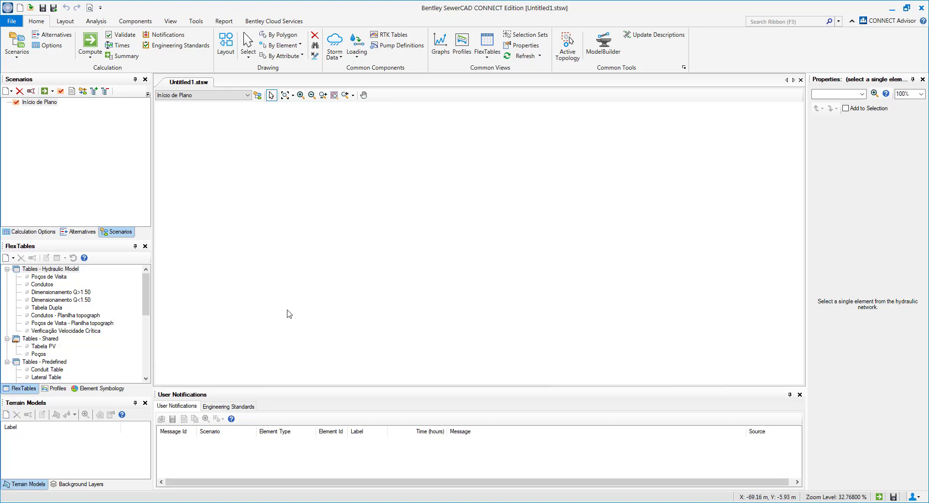
- Create a terrain model from the Bentley terrain file ConceptStationExport.tin in the Projeto Alpes folder
left_click(6, 415)
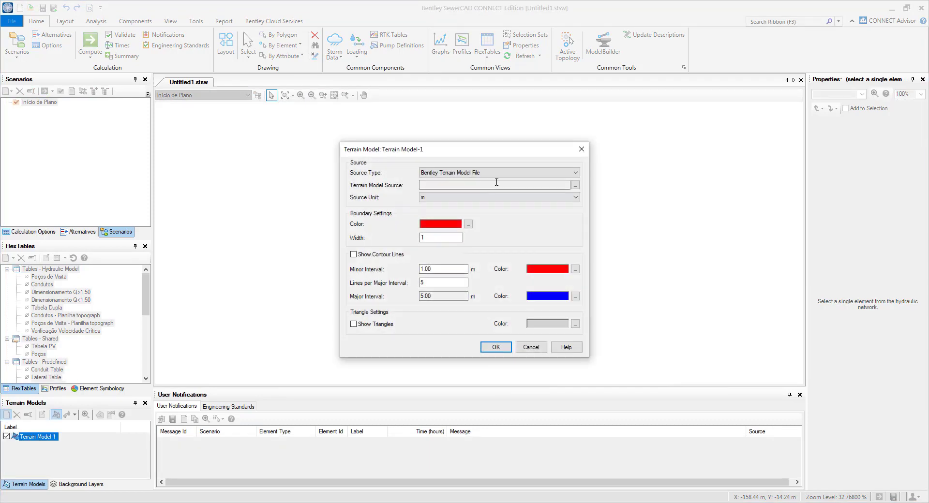
left_click(574, 186)
left_click(565, 185)
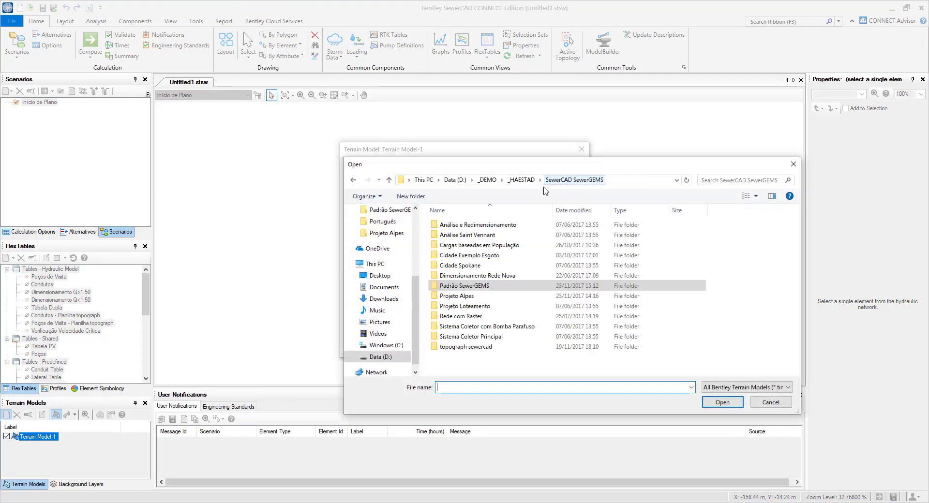
double_click(459, 296)
double_click(461, 226)
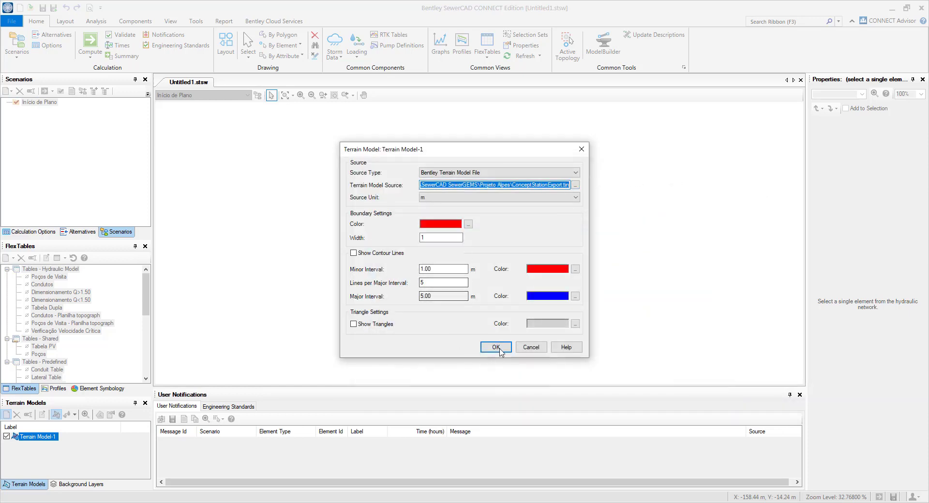
- Show the terrain model's contour lines with light grey minor and dark grey major intervals, and accept the settings
left_click(354, 252)
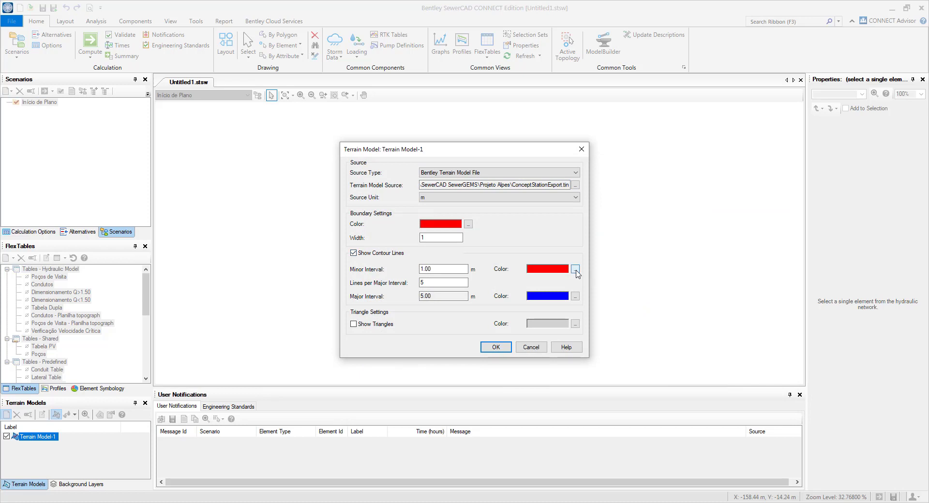
left_click(575, 269)
left_click(483, 198)
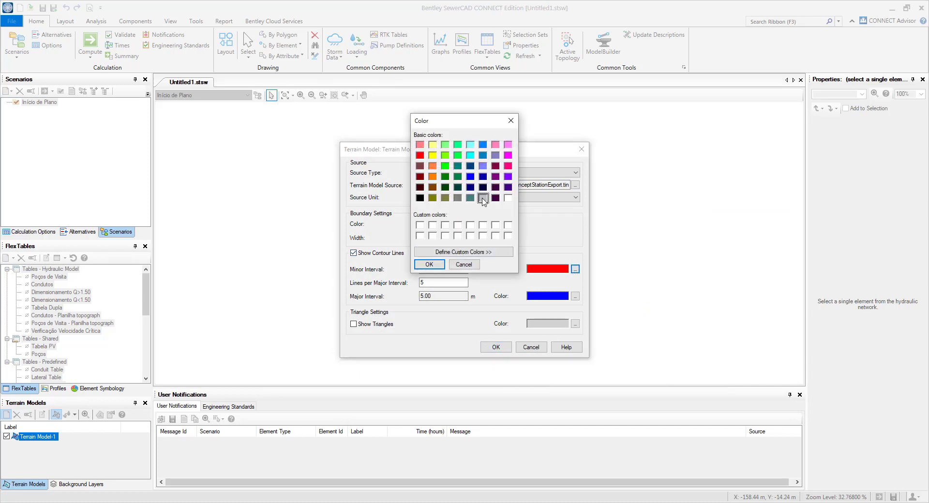
left_click(429, 264)
left_click(575, 296)
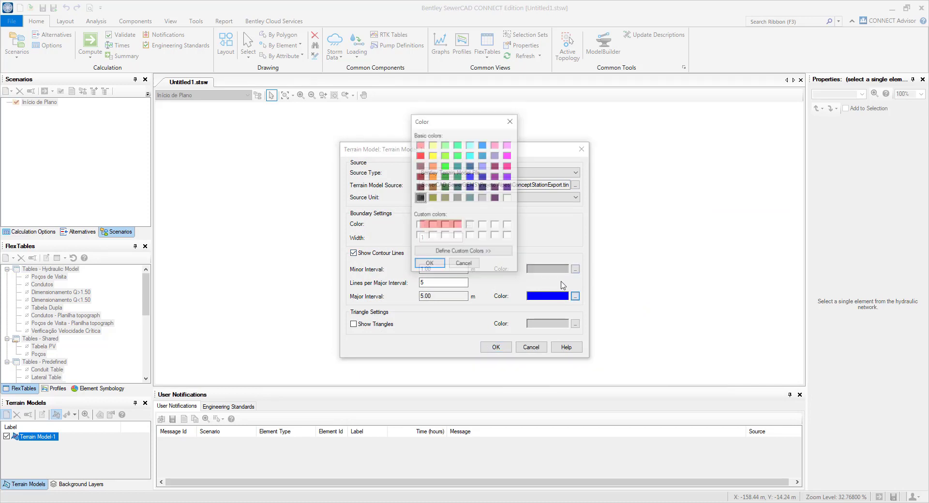
left_click(457, 198)
left_click(428, 265)
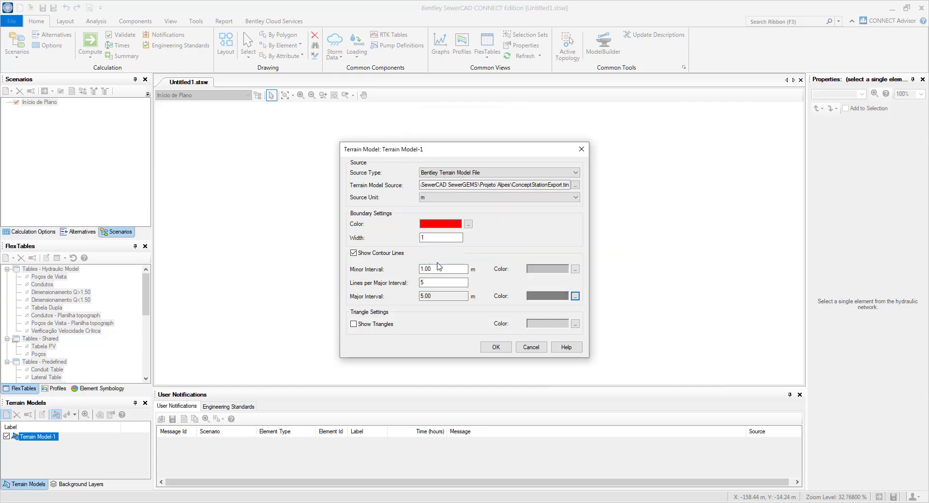
left_click(496, 346)
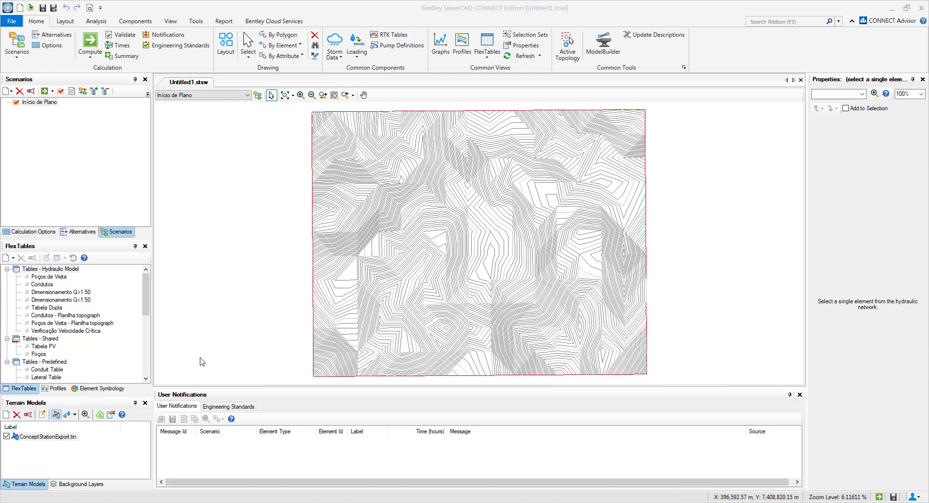
- Display the Bing background map and hide the contour lines of the ConceptStationExport.tin terrain model
left_click(76, 485)
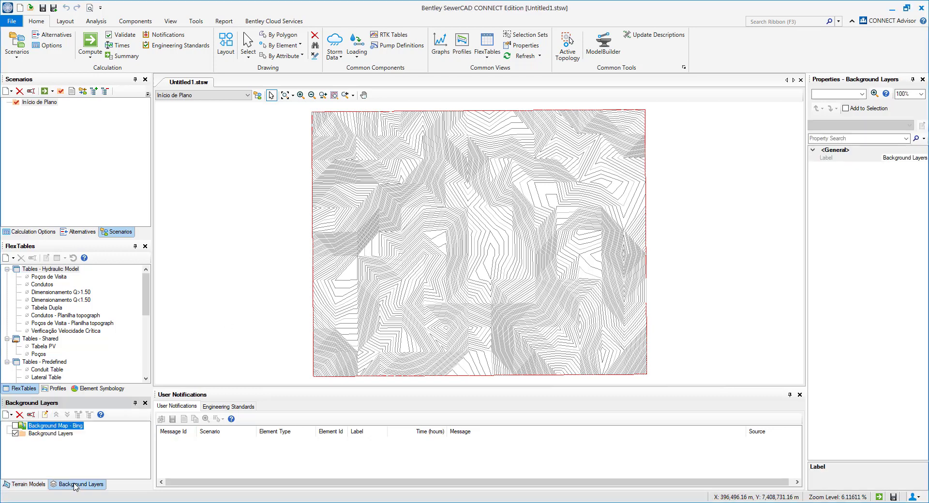
left_click(15, 426)
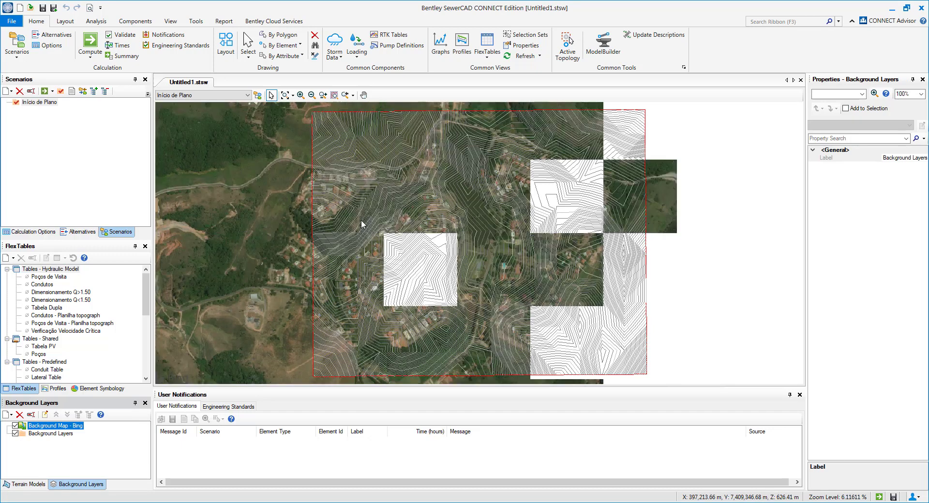
left_click(26, 485)
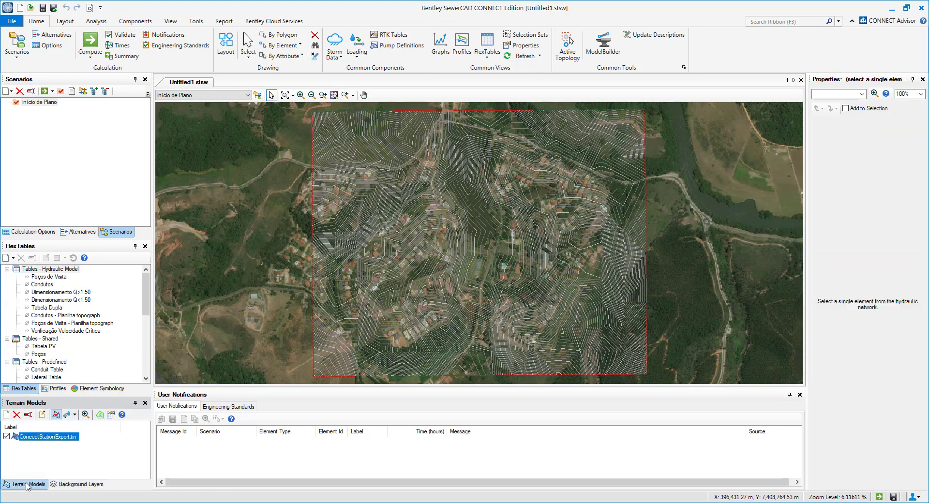
right_click(28, 442)
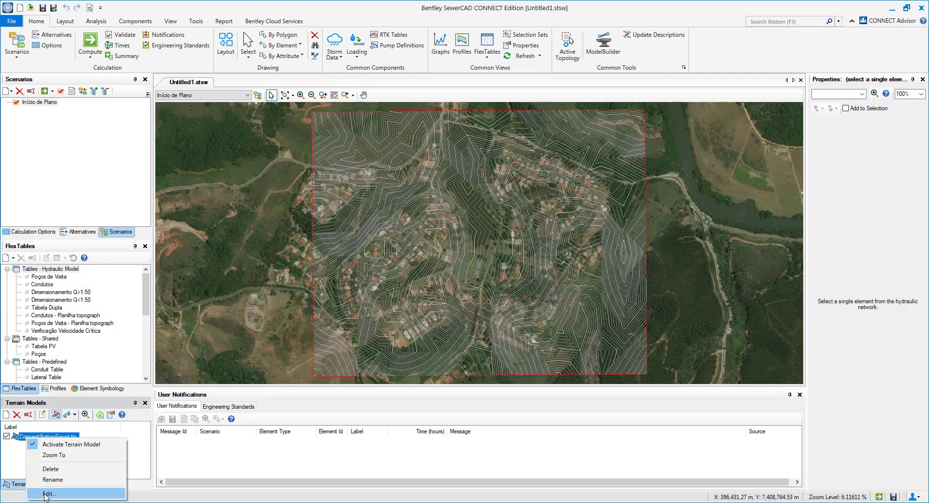
left_click(47, 494)
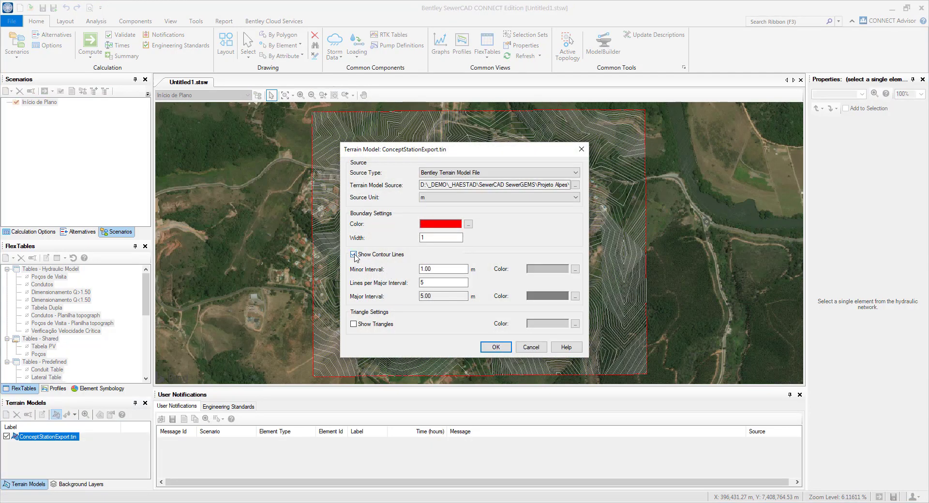
left_click(354, 255)
left_click(496, 347)
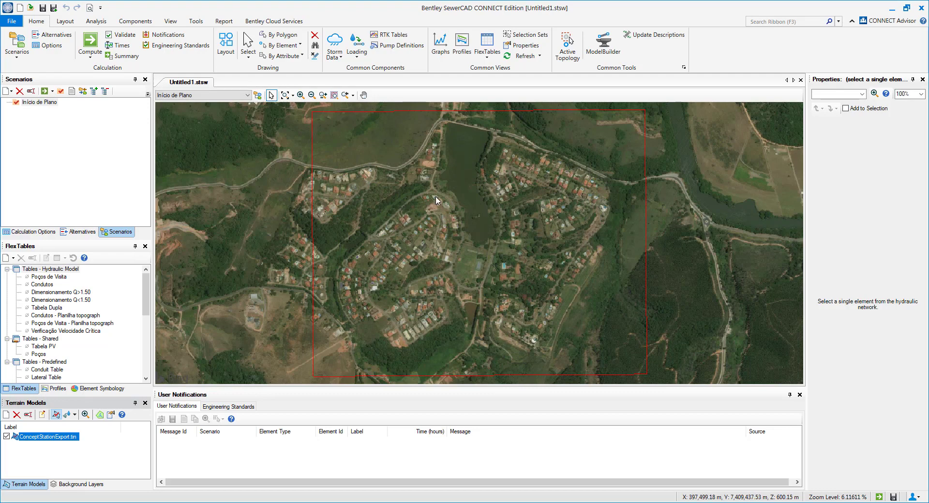
- Place one manhole on the road beside the sports field, just above the road junction
scroll(429, 233, "up", 2)
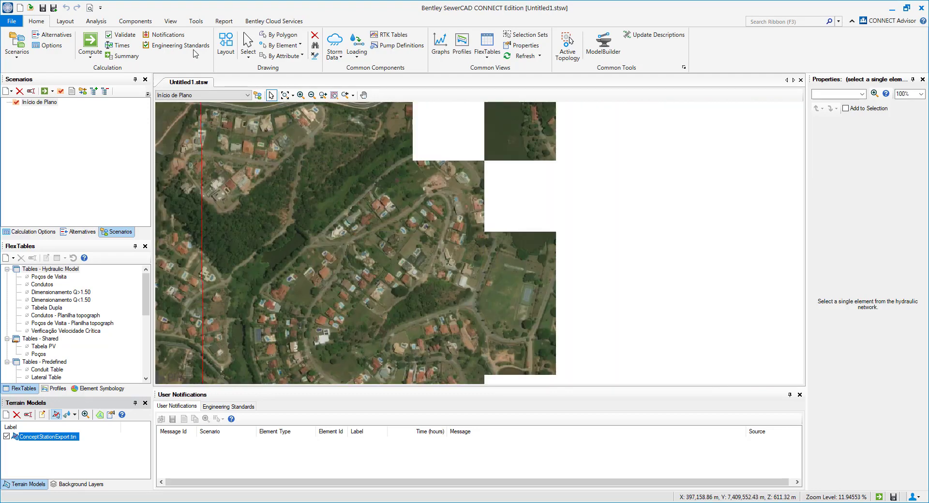
left_click(60, 23)
left_click(128, 44)
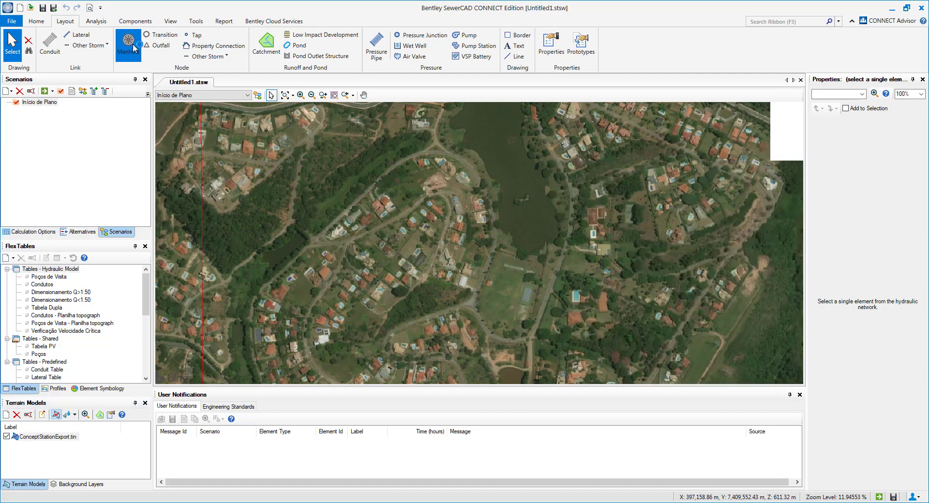
scroll(479, 290, "up", 3)
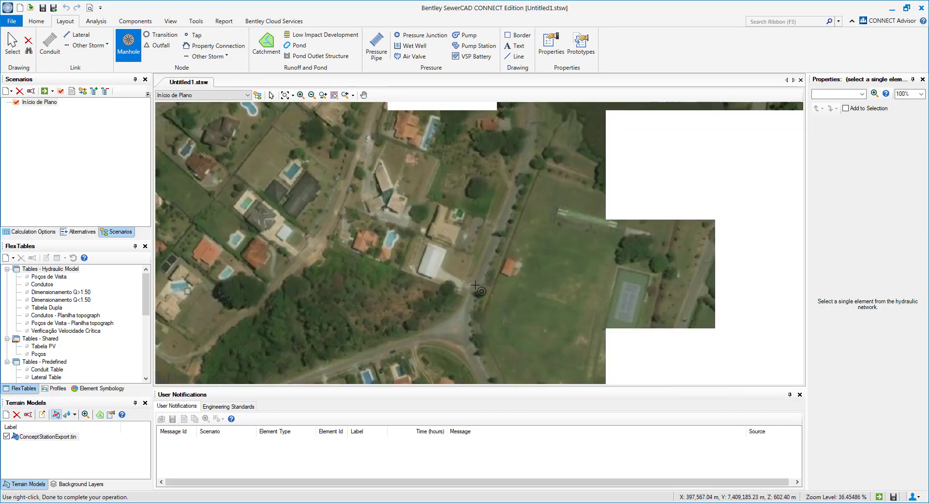
left_click(477, 289)
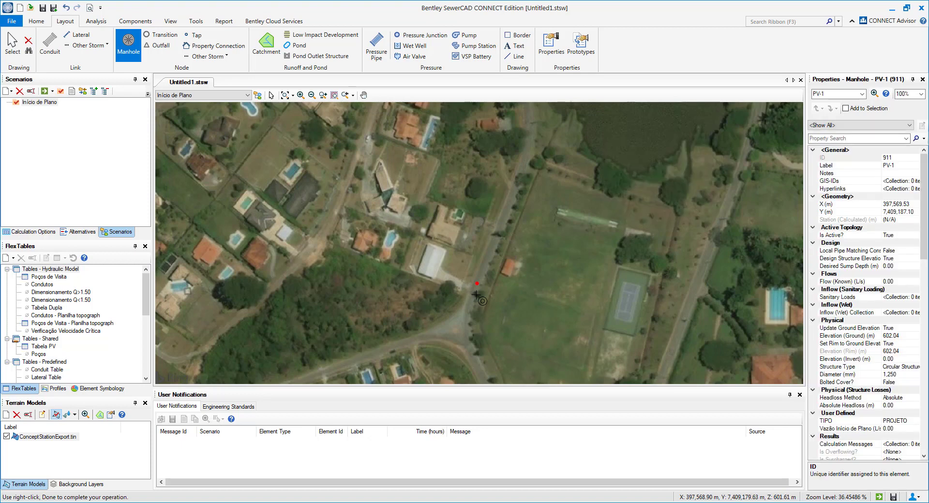
key("Escape")
- Display the Dados Físicos annotation for manholes and shift the placed manhole slightly across the road
scroll(478, 283, "up", 4)
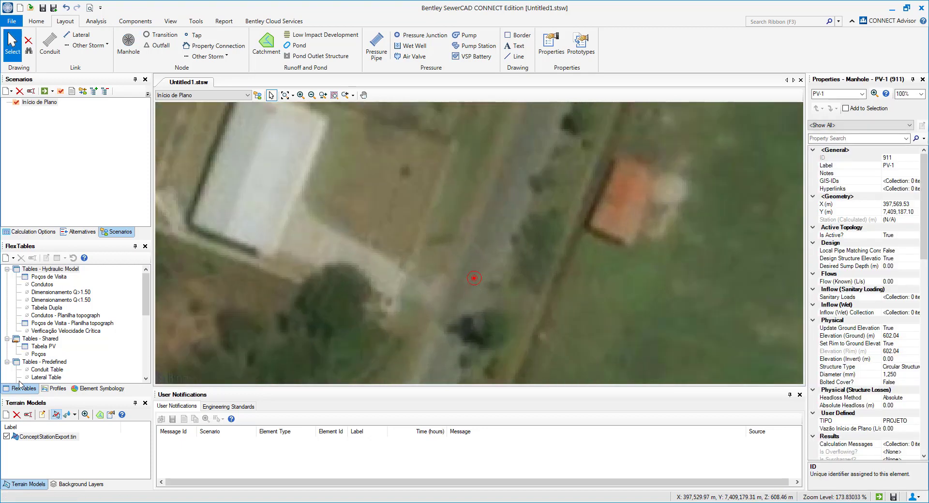
left_click(97, 390)
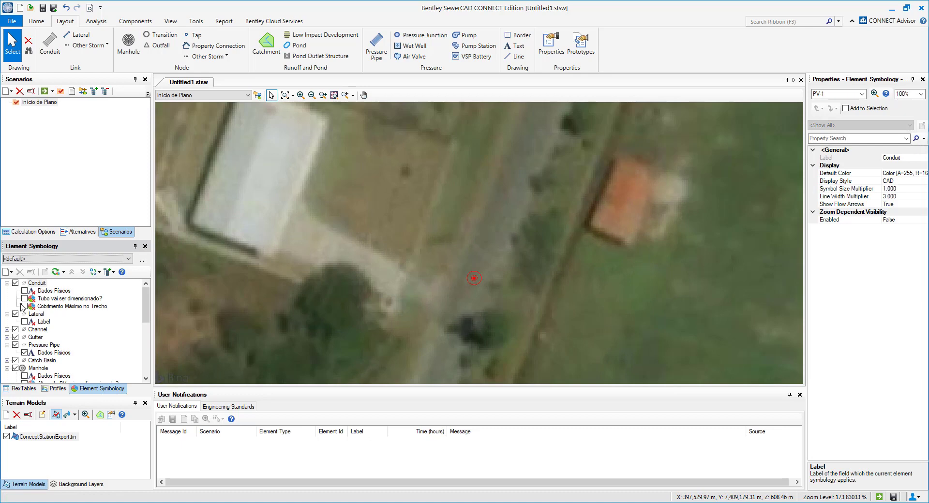
left_click(23, 377)
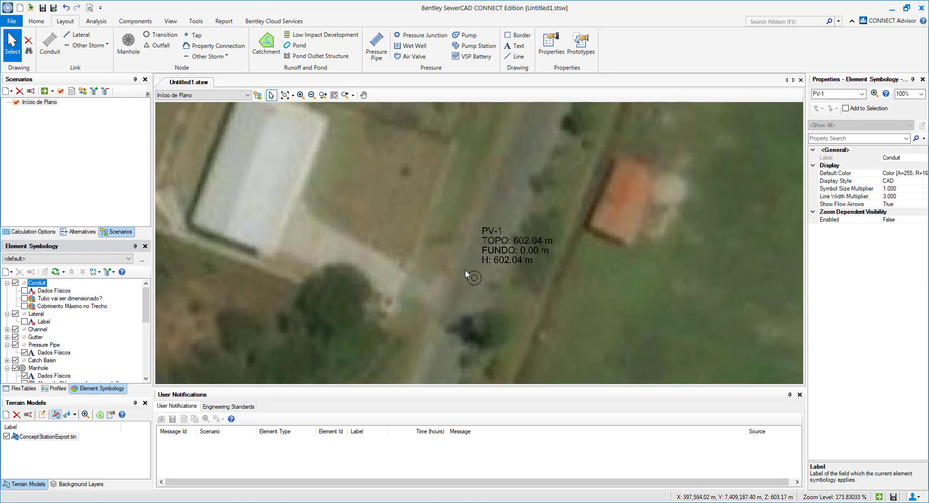
mouse_move(475, 283)
left_mouse_down()
mouse_move(483, 274)
mouse_move(462, 306)
mouse_move(485, 275)
mouse_move(426, 272)
mouse_move(425, 288)
mouse_move(426, 271)
mouse_move(460, 280)
left_mouse_up()
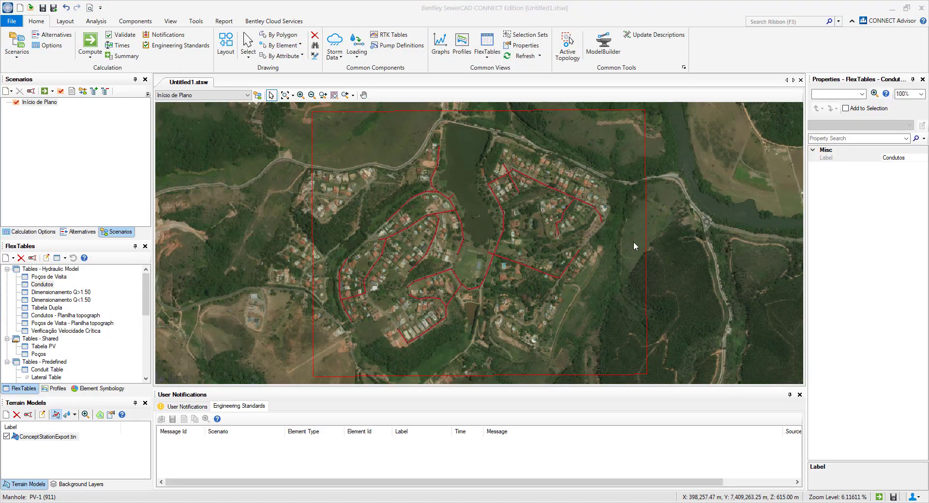
- Examine the delineated sewer network around the lake, including the manhole annotations and conduit layout
scroll(443, 198, "up", 2)
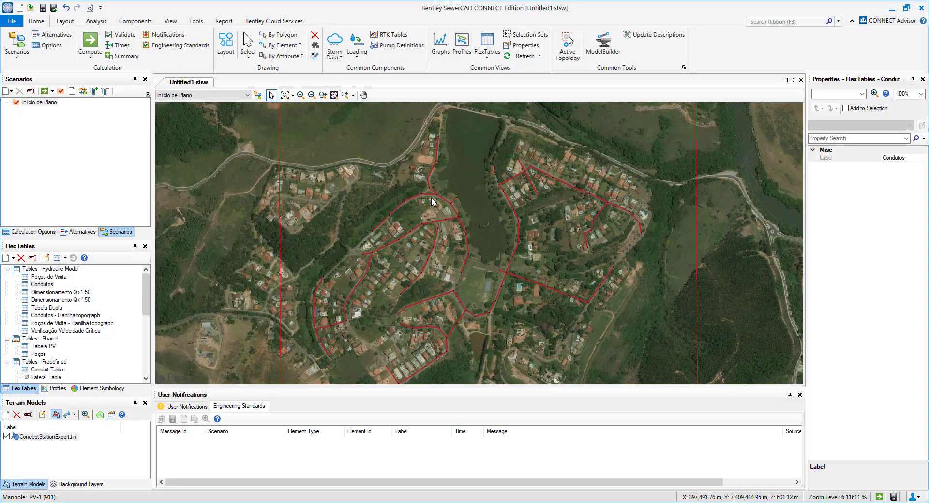
scroll(432, 203, "up", 10)
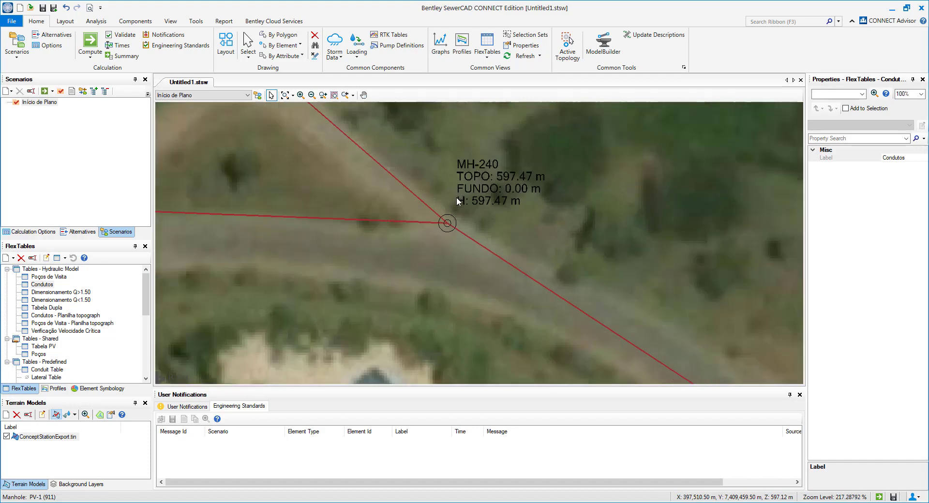
scroll(458, 201, "down", 6)
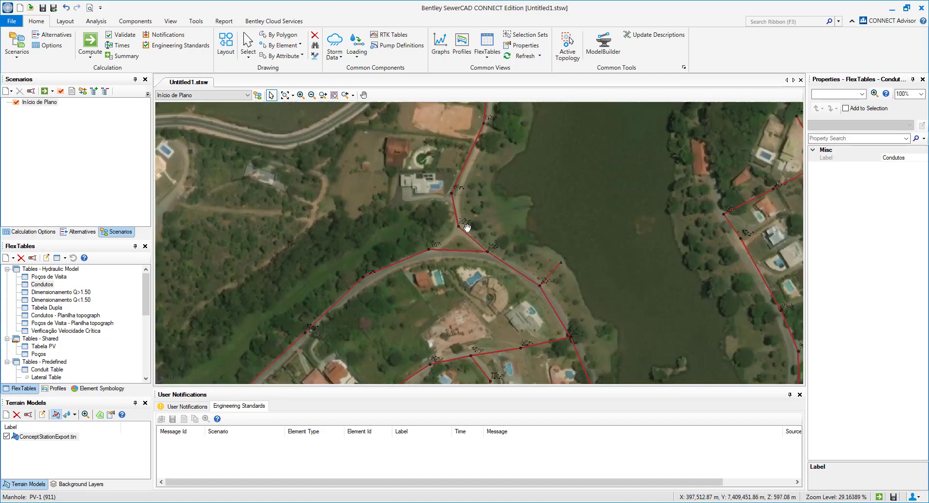
scroll(467, 227, "down", 2)
scroll(477, 205, "up", 2)
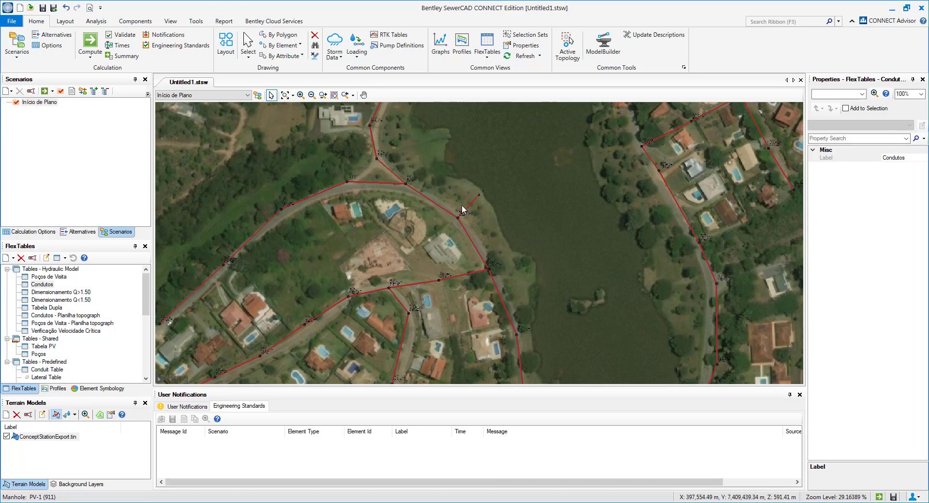
left_click_drag(371, 227, 423, 205)
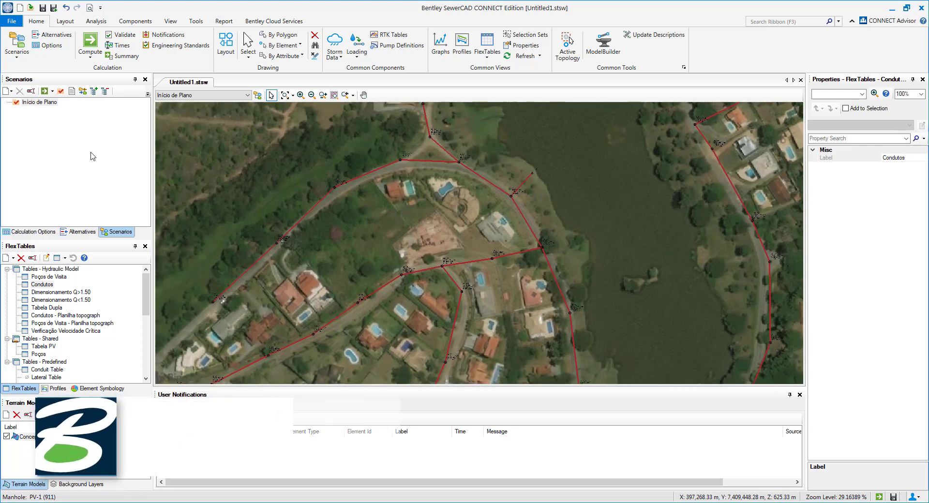
scroll(382, 241, "down", 4)
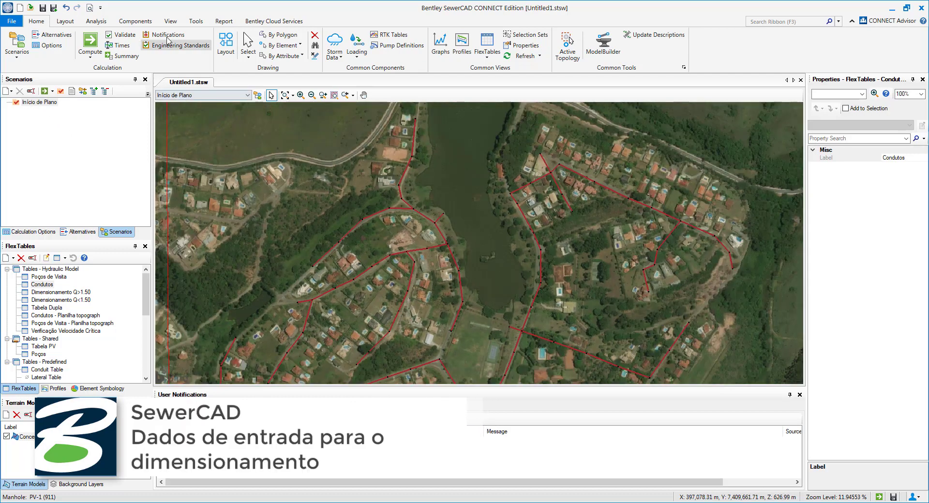
- Open the conduit catalog to review the conduit class sizes available for design
left_click(136, 21)
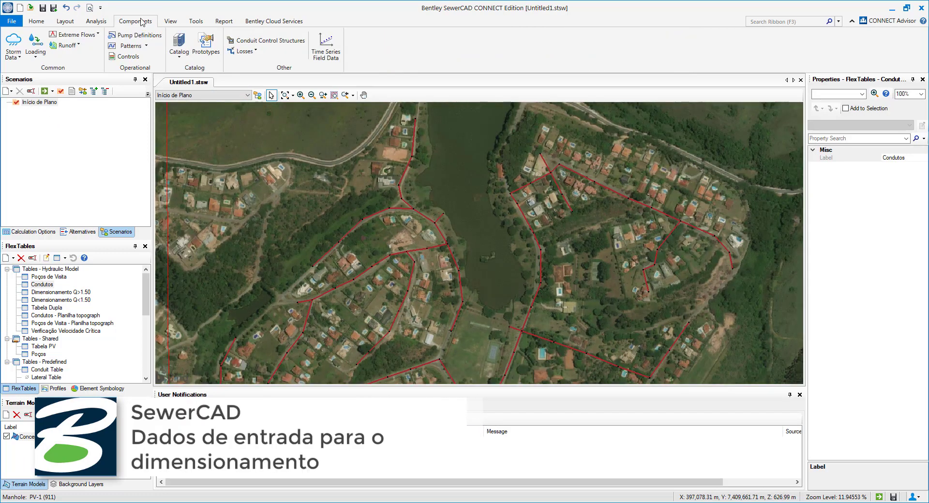
left_click(179, 51)
left_click(219, 114)
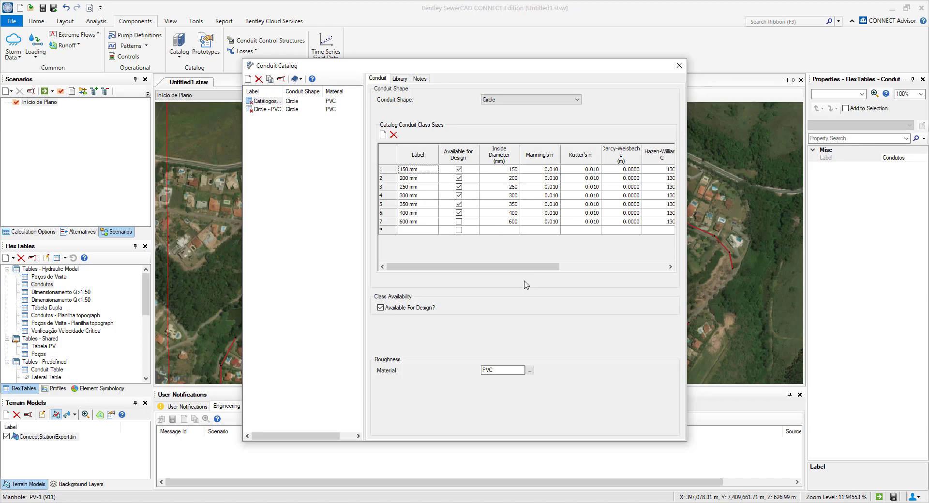
- Review the remaining roughness, wall thickness and unit length columns of the conduit class sizes, and close the catalog
left_click_drag(530, 269, 632, 269)
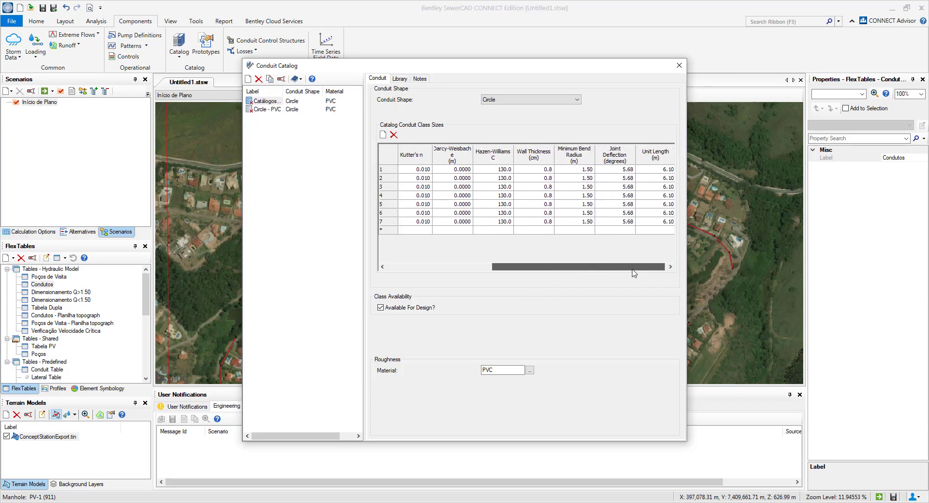
left_click(679, 65)
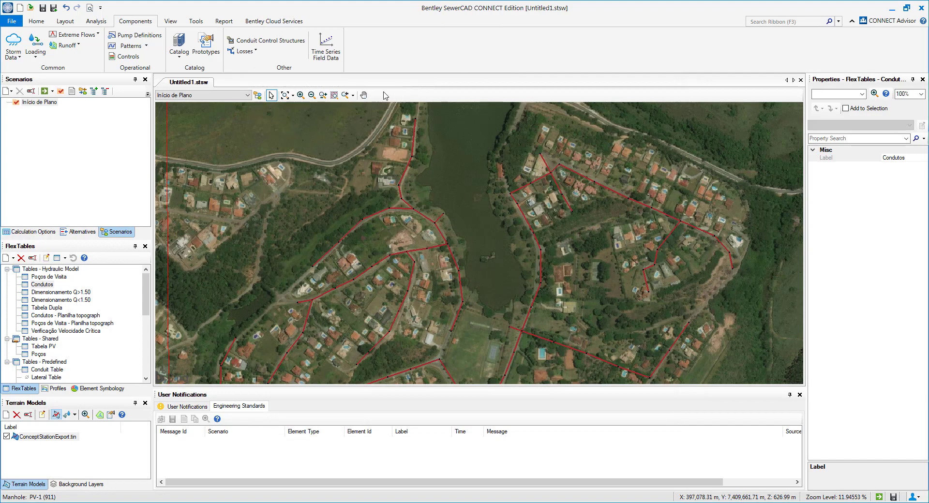
- Review the Dimensionamento calculation options, including the gravity friction method
left_click(35, 232)
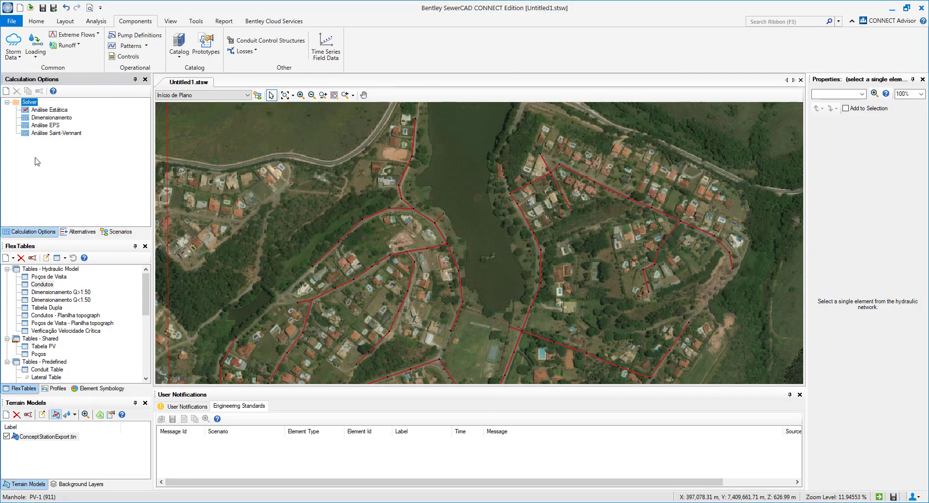
left_click(47, 118)
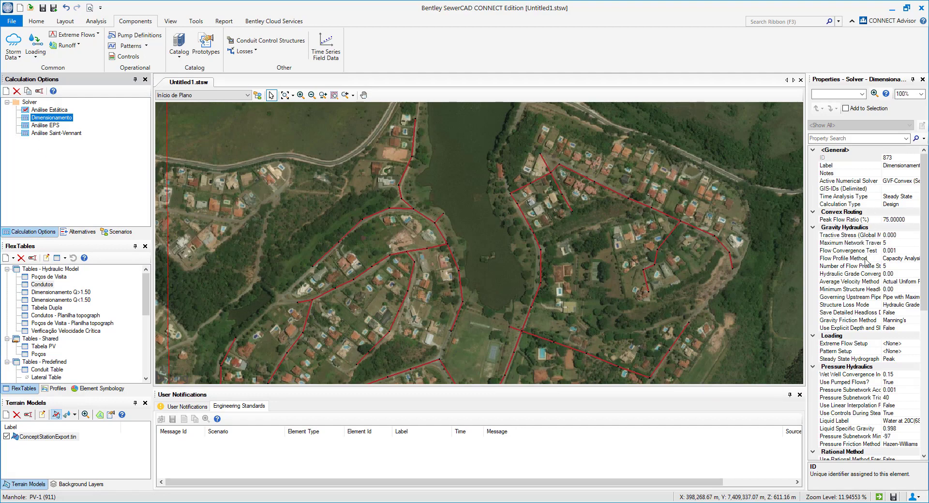
left_click(855, 322)
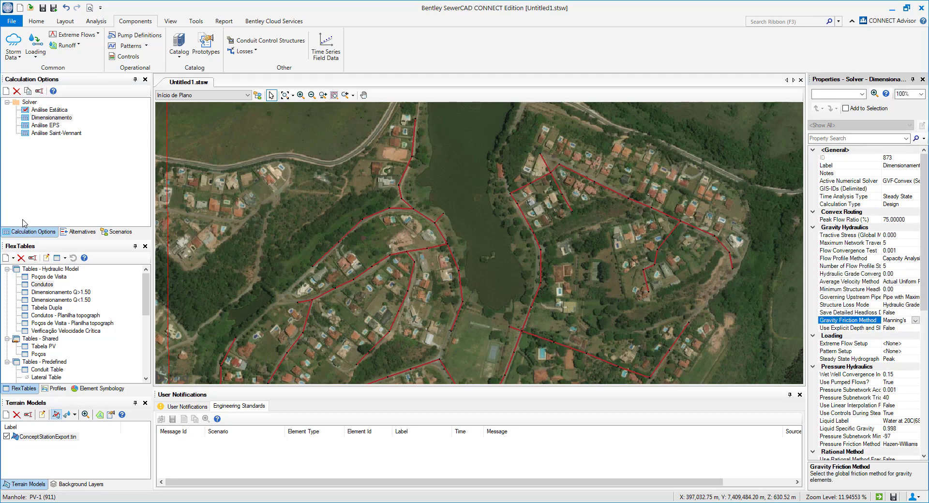
- Assign the Dimensionamento solver calculation options to the Início de Plano scenario
left_click(123, 232)
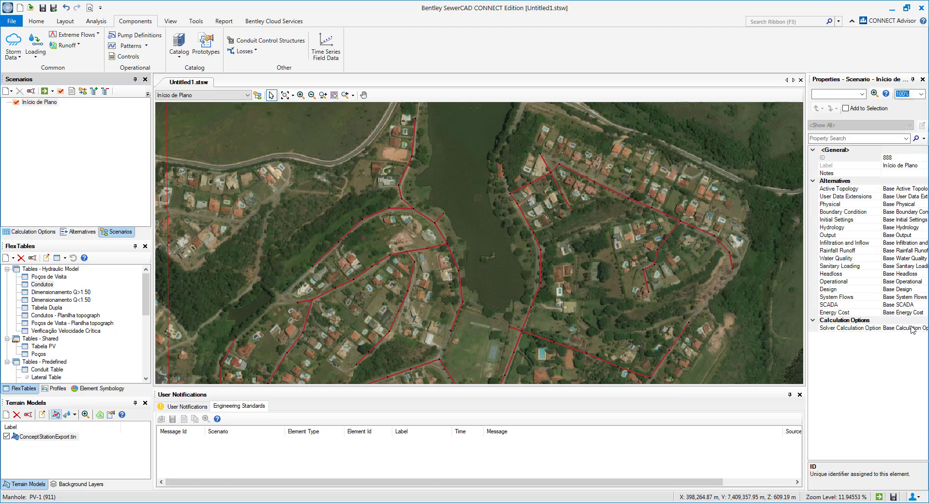
left_click(912, 329)
left_click(894, 367)
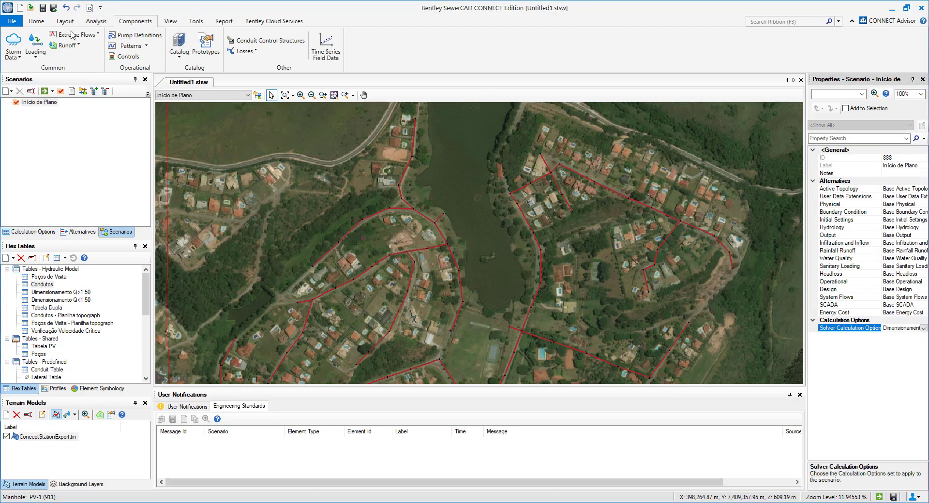
- Open the default design constraints and review the gravity pipe limits for velocity, cover and slope
left_click(96, 20)
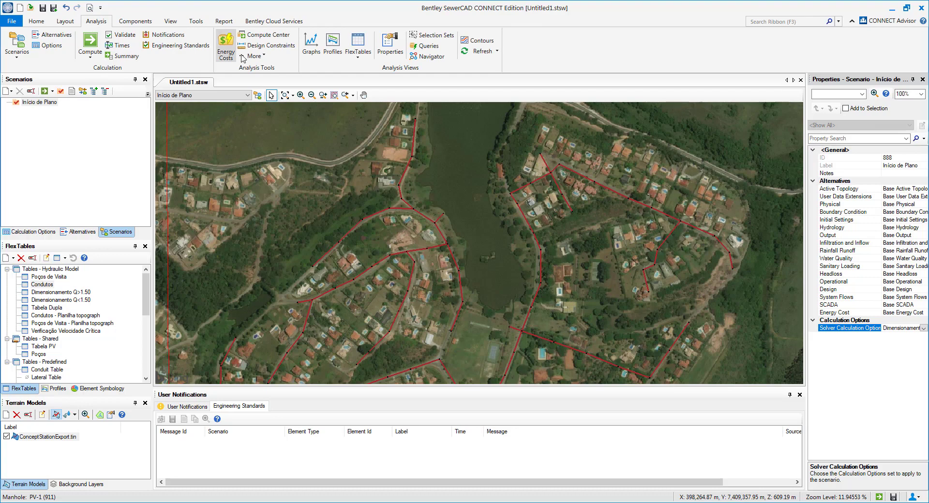
left_click(256, 45)
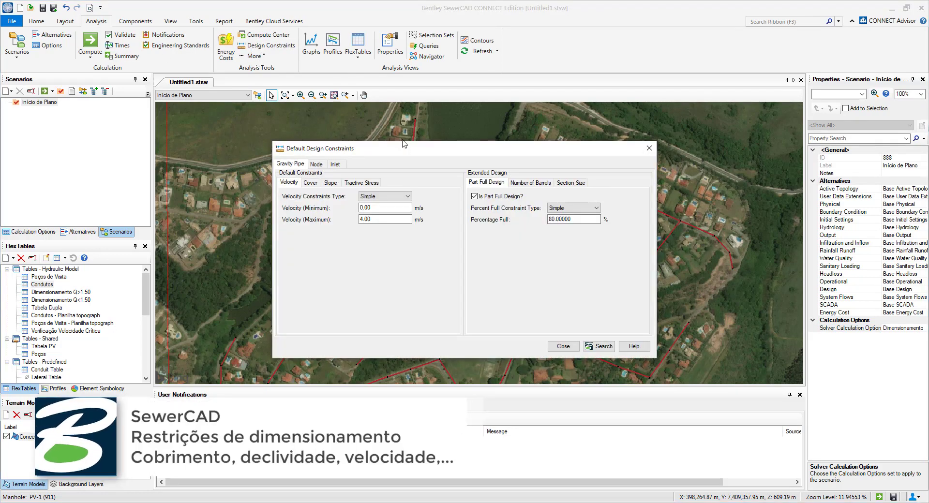
mouse_move(401, 141)
left_mouse_down()
mouse_move(406, 120)
mouse_move(414, 143)
left_mouse_up()
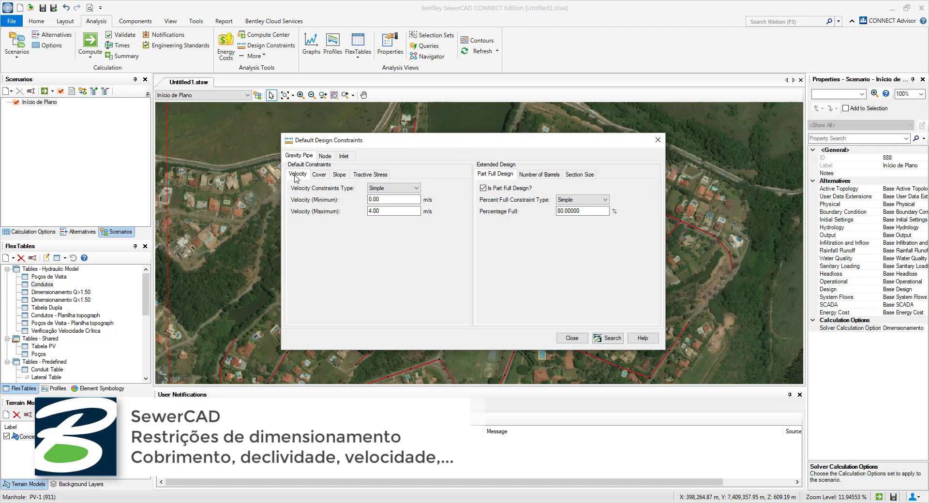
left_click(320, 177)
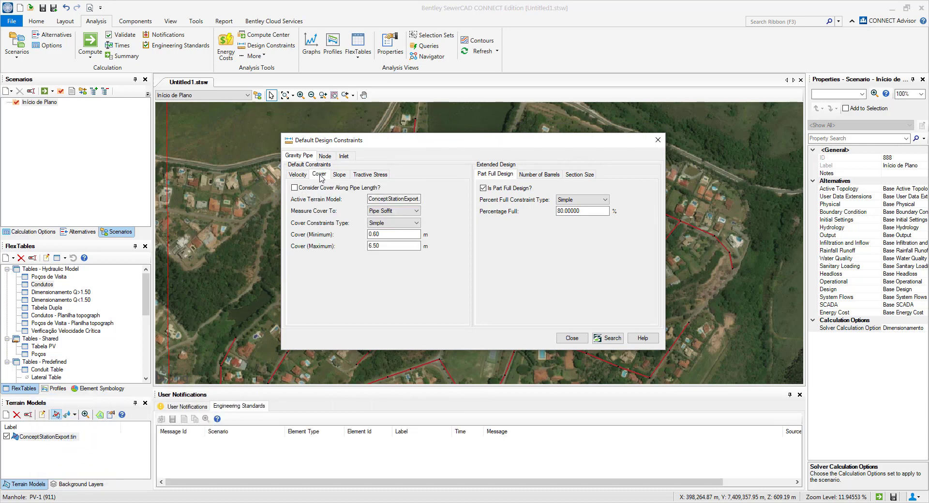
left_click(340, 178)
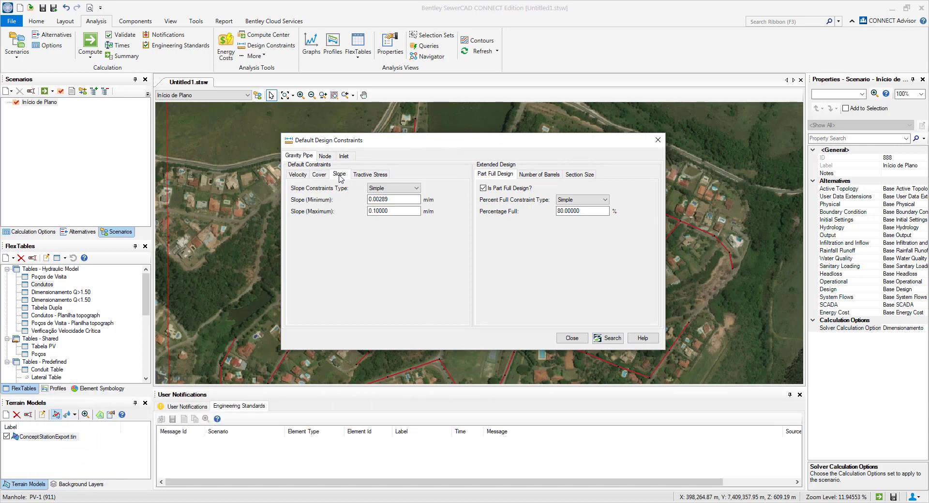
- Include tractive stress in the gravity pipe design constraints with a design minimum of 0.600 Pascals
left_click(376, 177)
left_click(294, 188)
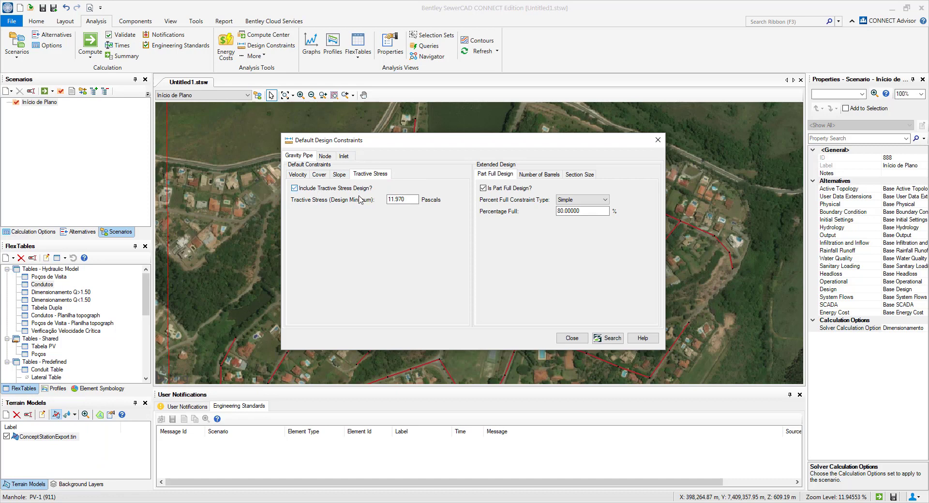
left_click_drag(388, 200, 459, 207)
type("1")
key("Tab")
left_click(408, 200)
type("0.60")
key("Tab")
left_click_drag(401, 143, 424, 150)
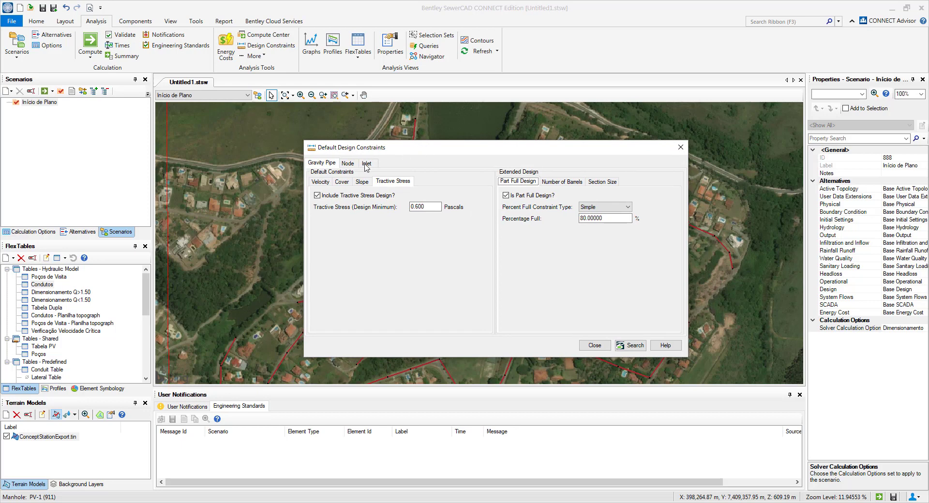
- Review the node design constraints for pipe matching and minimum drop depth, and close the design constraints
left_click(348, 164)
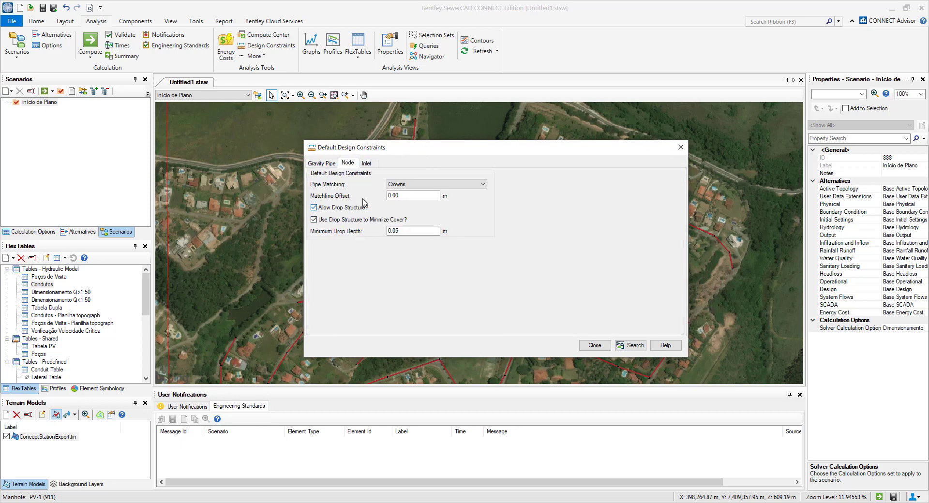
double_click(412, 233)
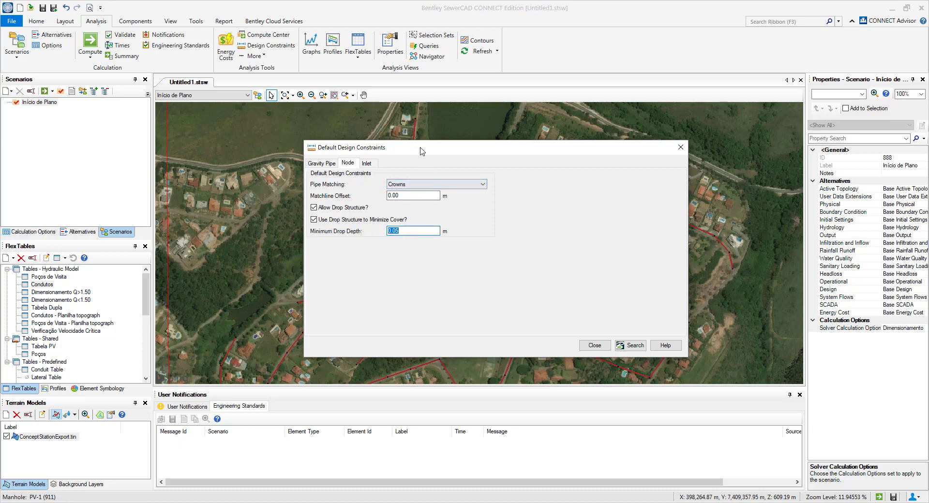
left_click_drag(421, 151, 425, 105)
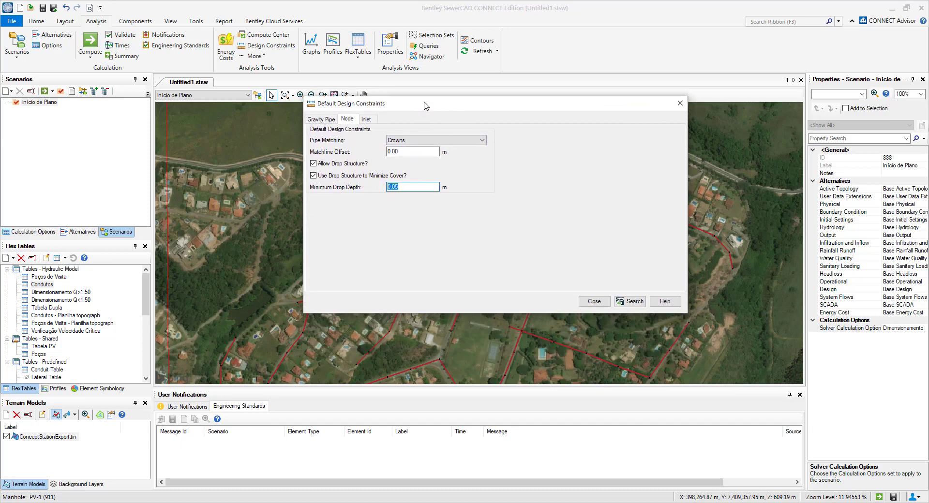
left_click(594, 301)
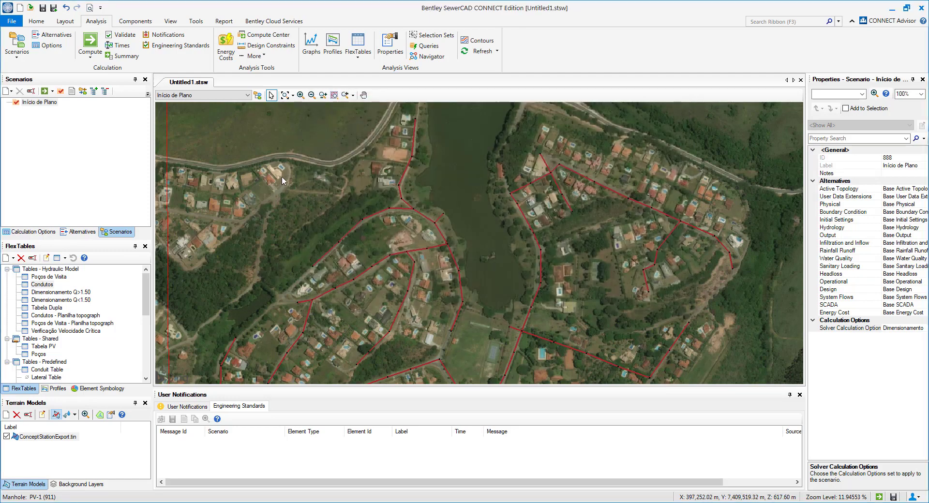
left_click_drag(359, 312, 349, 256)
scroll(349, 256, "down", 4)
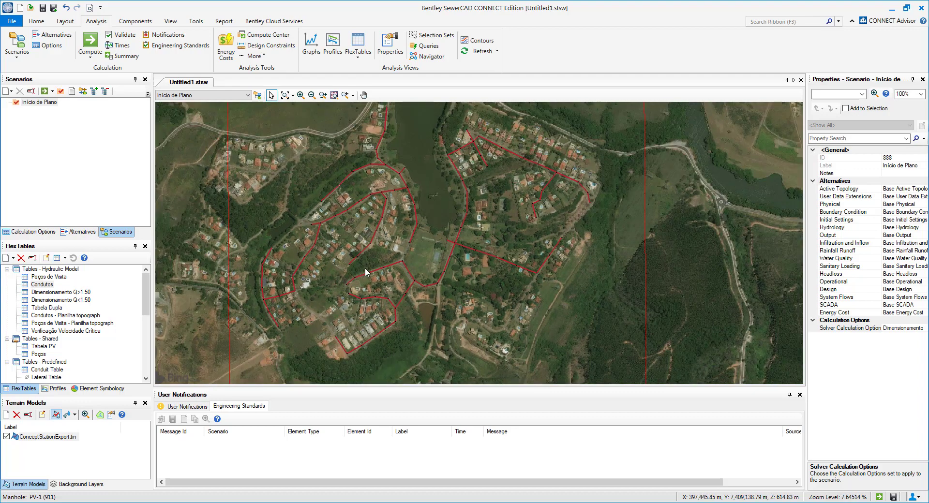
left_click_drag(391, 260, 463, 274)
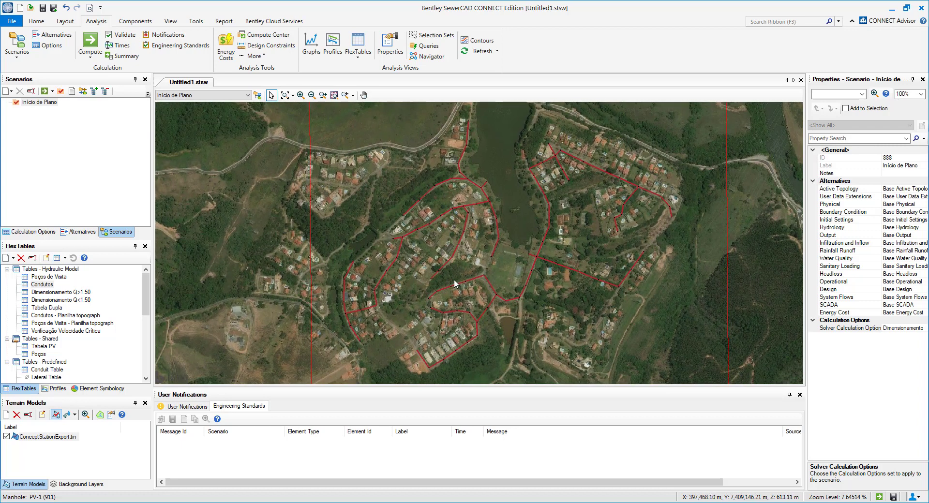
left_click_drag(436, 251, 400, 263)
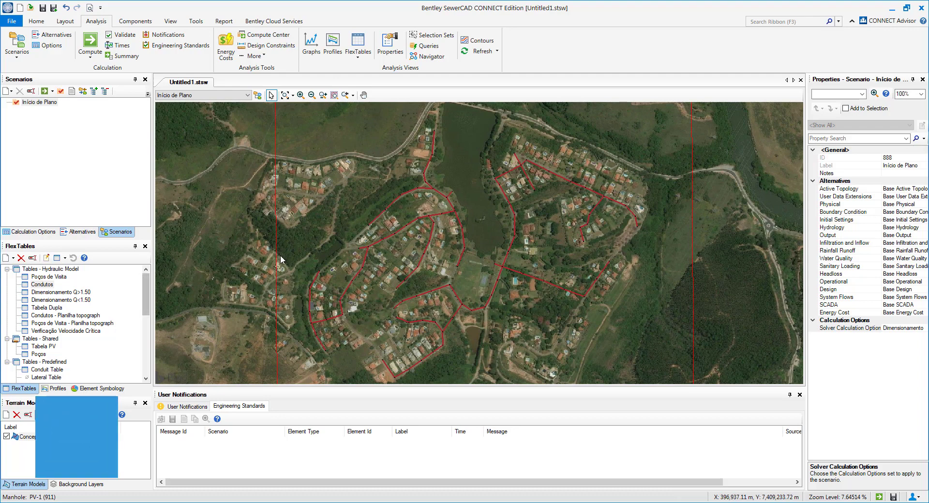
- Add the Infiltration Rate per Loading Unit column to the Condutos table, check its values and close the table
double_click(43, 285)
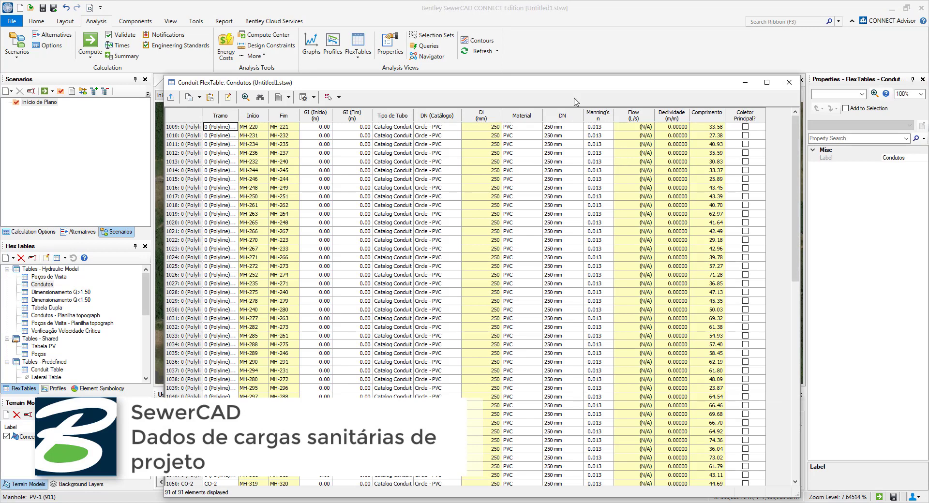
left_click_drag(615, 86, 583, 11)
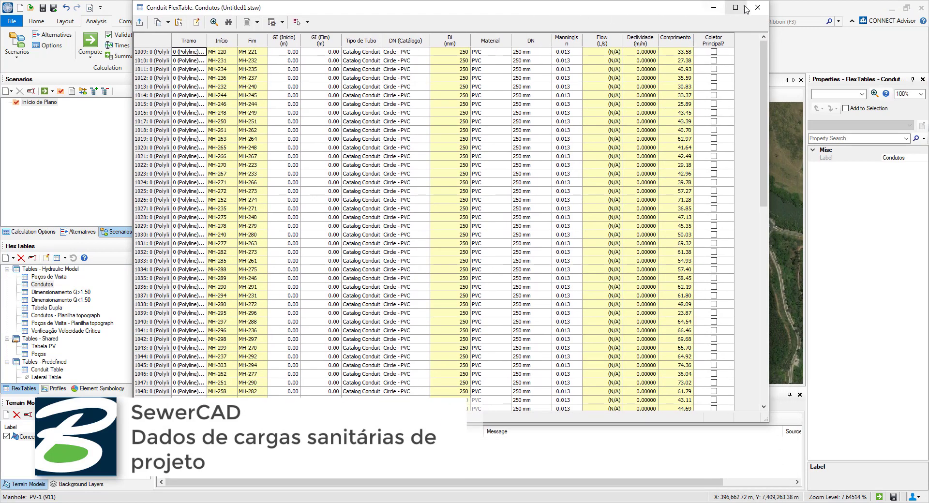
right_click(721, 45)
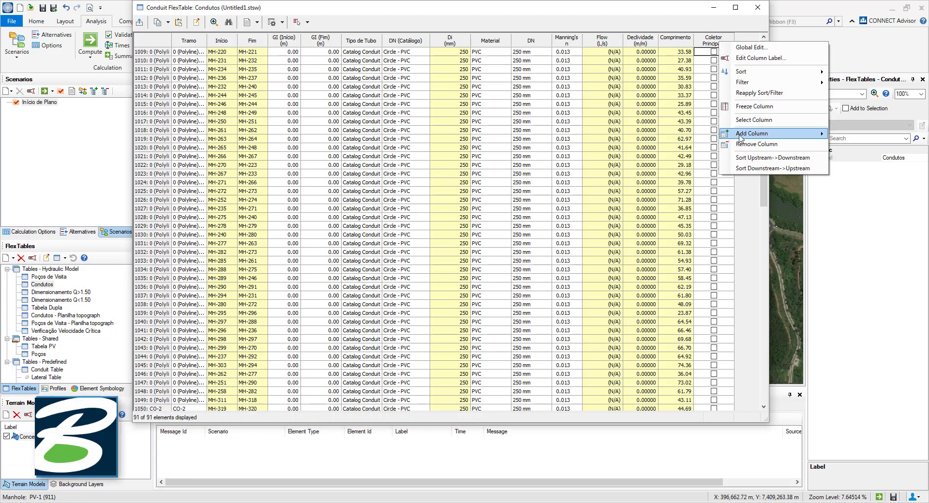
mouse_move(739, 138)
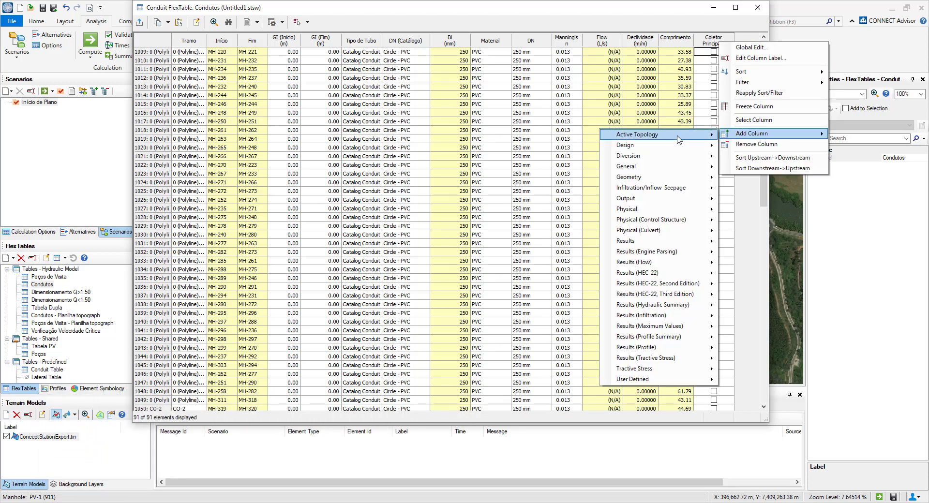
mouse_move(650, 188)
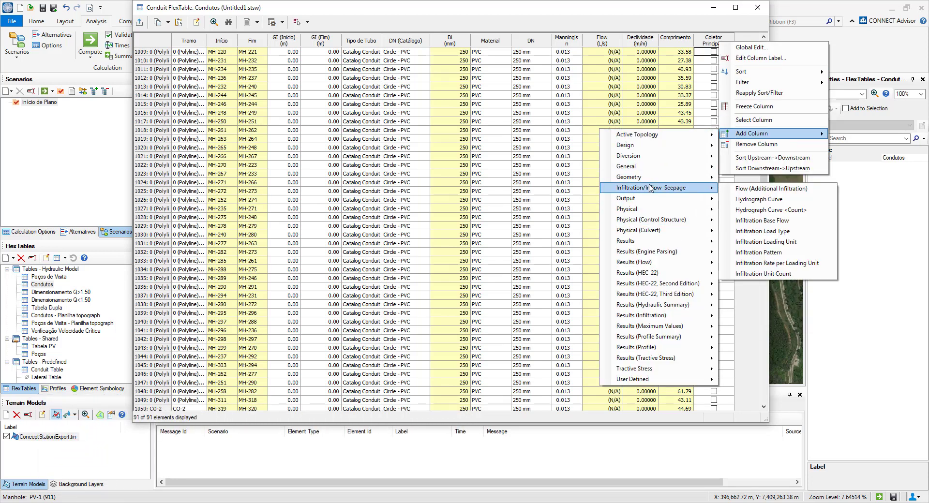
left_click(770, 273)
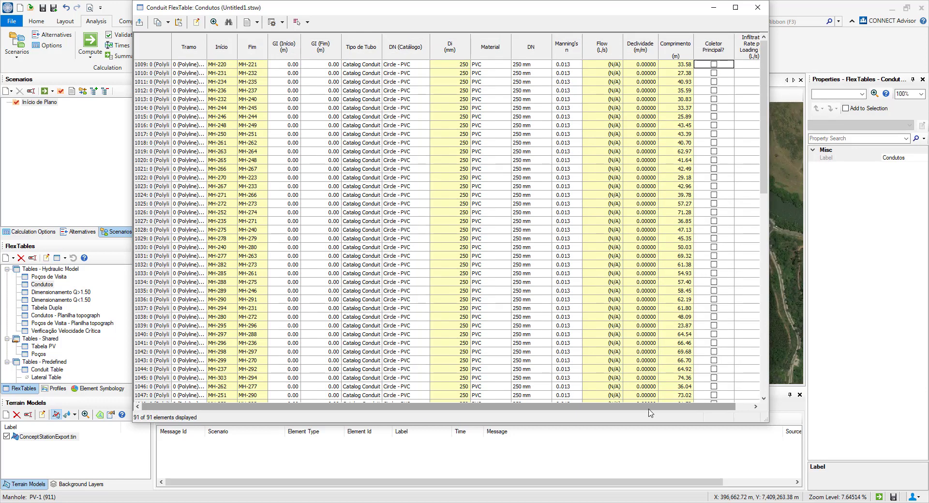
left_click(724, 407)
left_click_drag(613, 16, 496, 33)
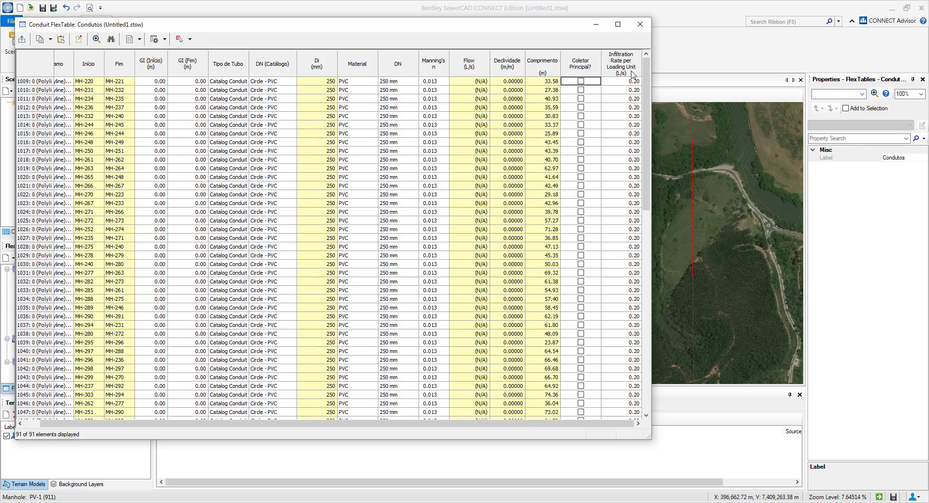
left_click(640, 24)
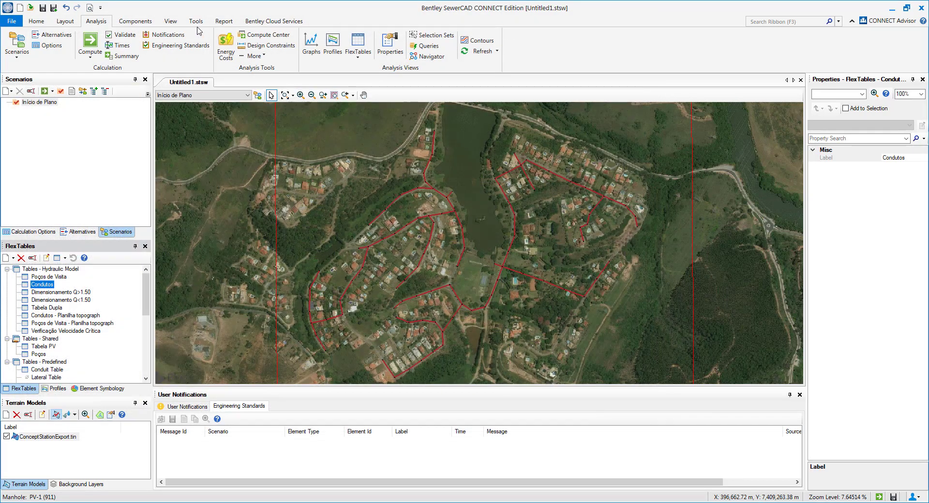
- Generate the Hydraulic Model Inventory report, review the network inventory and total conduit length, and close it
left_click(231, 23)
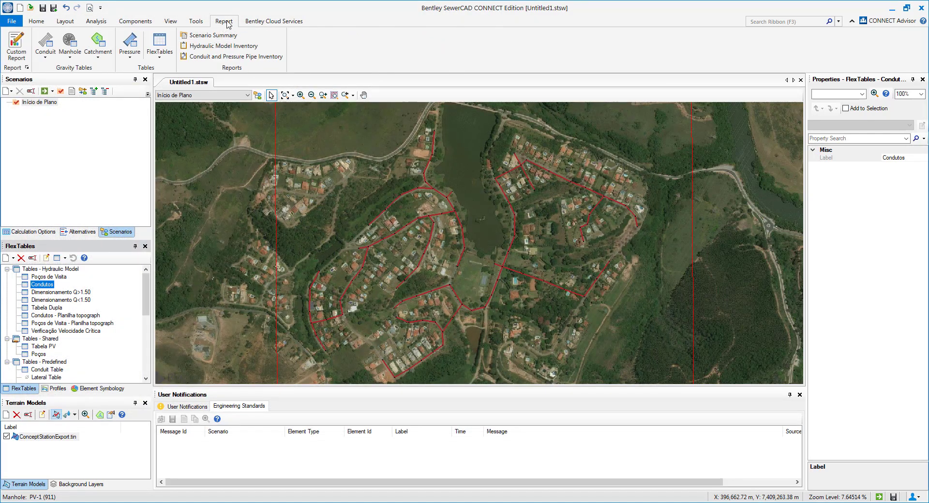
left_click(211, 46)
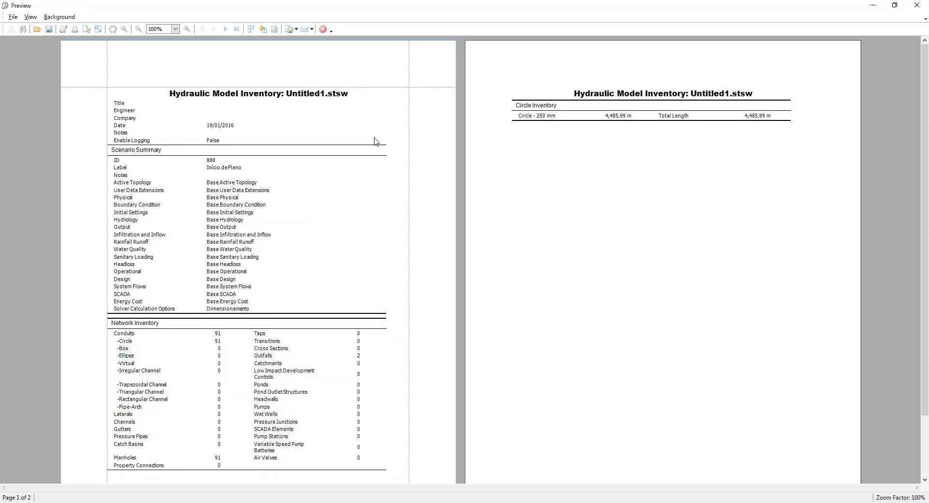
left_click(634, 119)
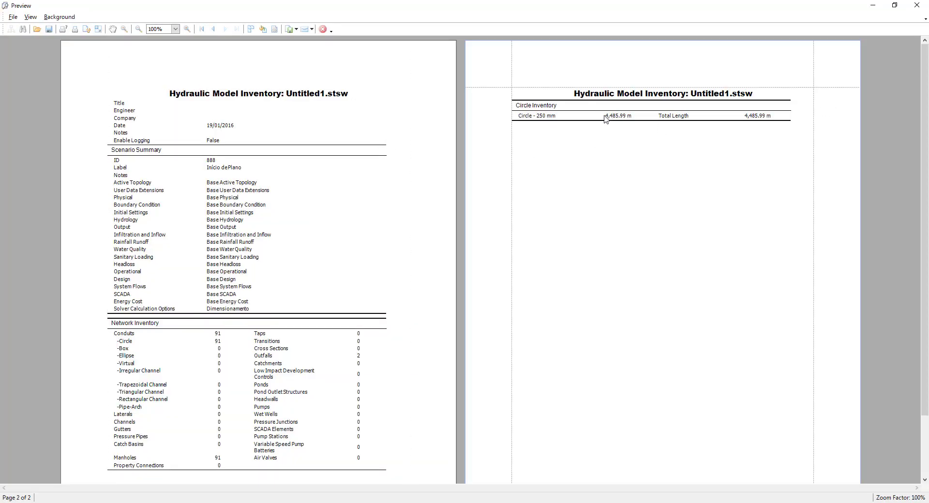
left_click(917, 6)
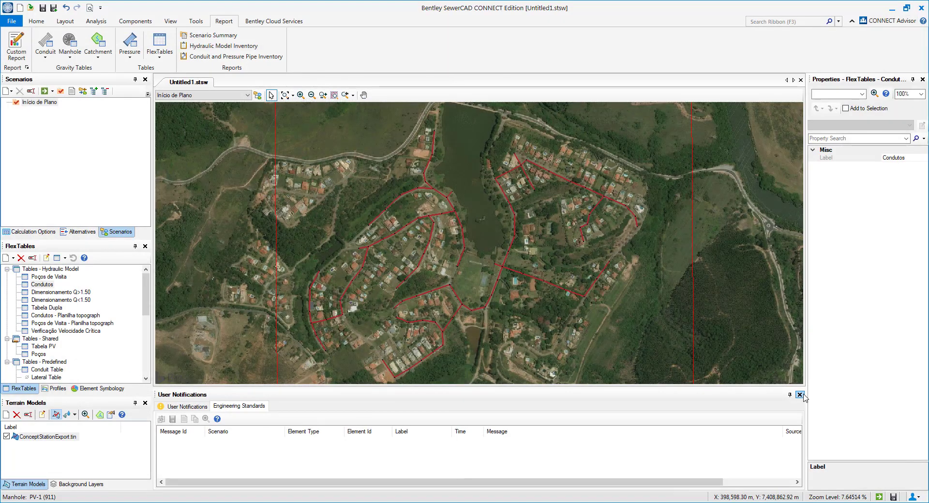
- Load the Cadastro Comercial.shp shapefile from the Projeto Alpes folder as a new background layer
left_click(455, 271)
left_click_drag(449, 325, 426, 302)
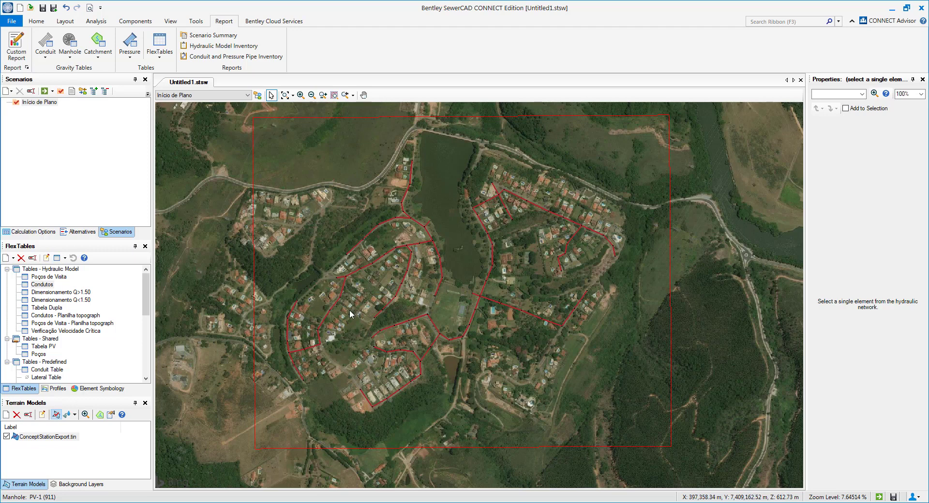
left_click(78, 485)
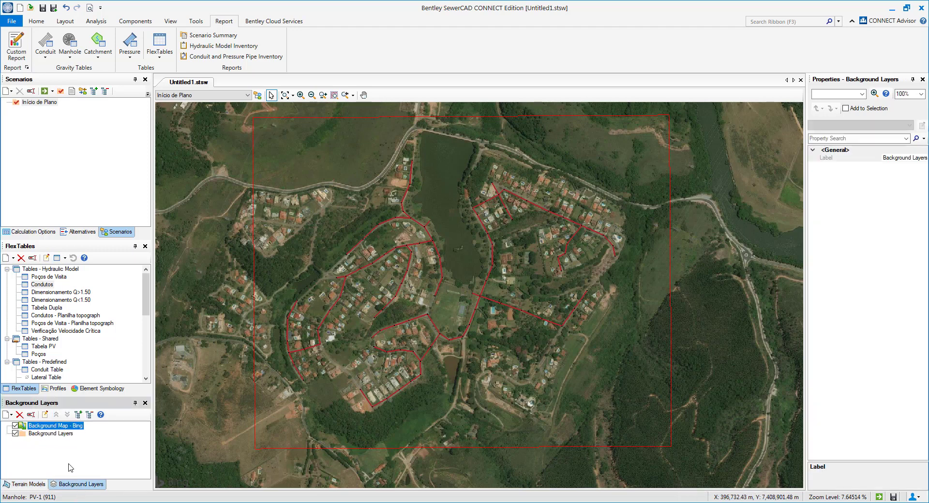
left_click(11, 415)
left_click(15, 425)
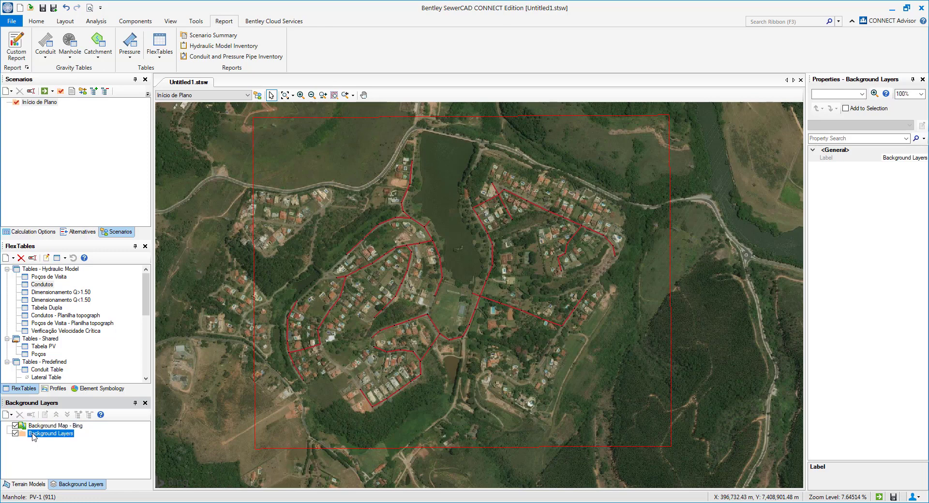
left_click(11, 415)
left_click(42, 423)
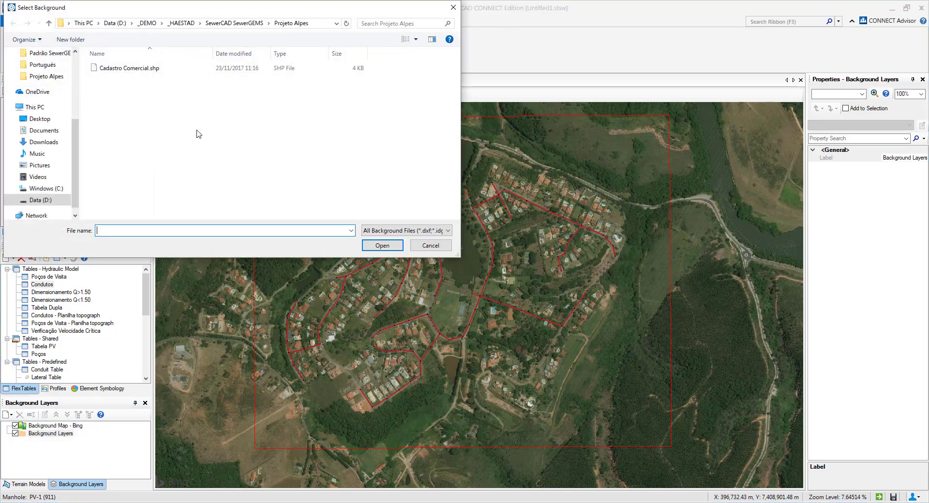
left_click_drag(178, 4, 417, 154)
double_click(378, 218)
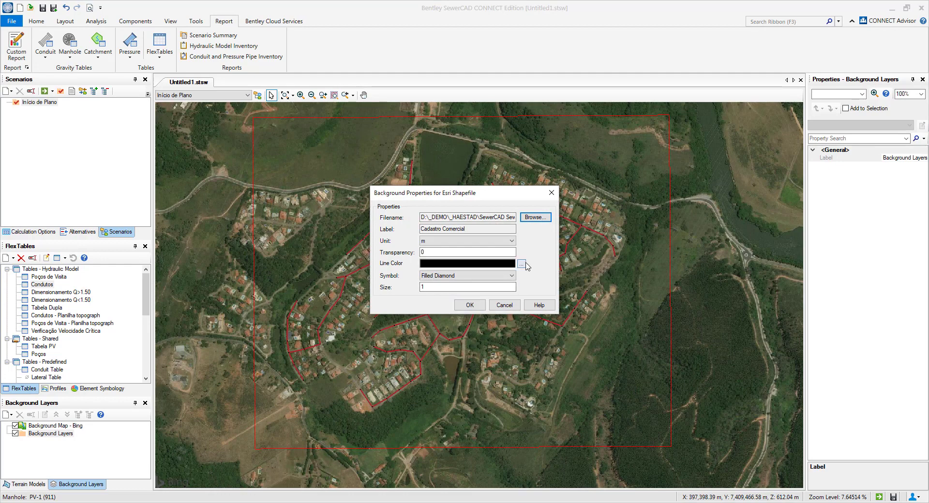
- Set the shapefile background's line color to orange, keep the filled diamond symbol at size 1, and show it over the map
left_click(522, 264)
left_click(434, 177)
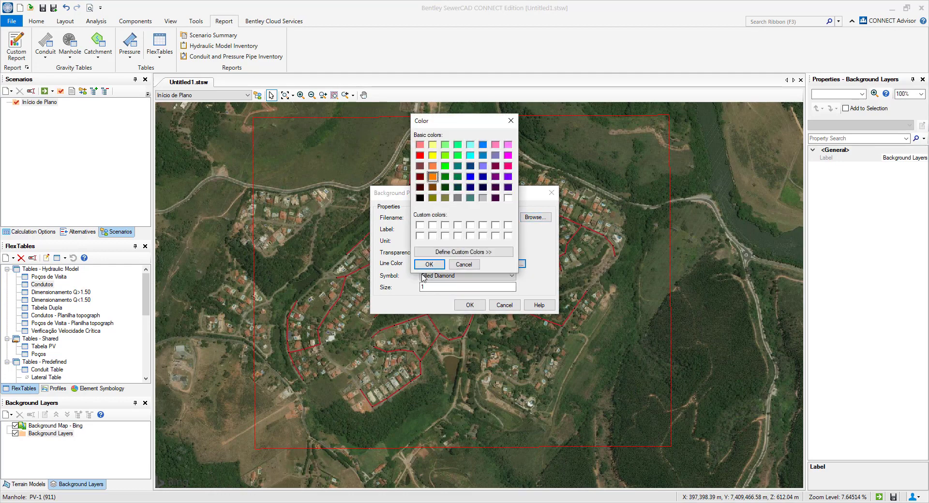
left_click(429, 264)
left_click(469, 306)
scroll(433, 306, "up", 3)
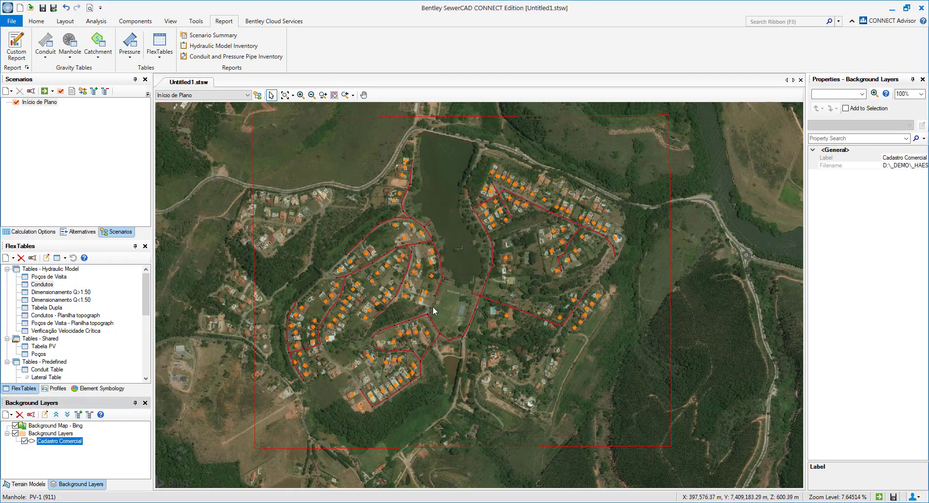
scroll(330, 294, "down", 3)
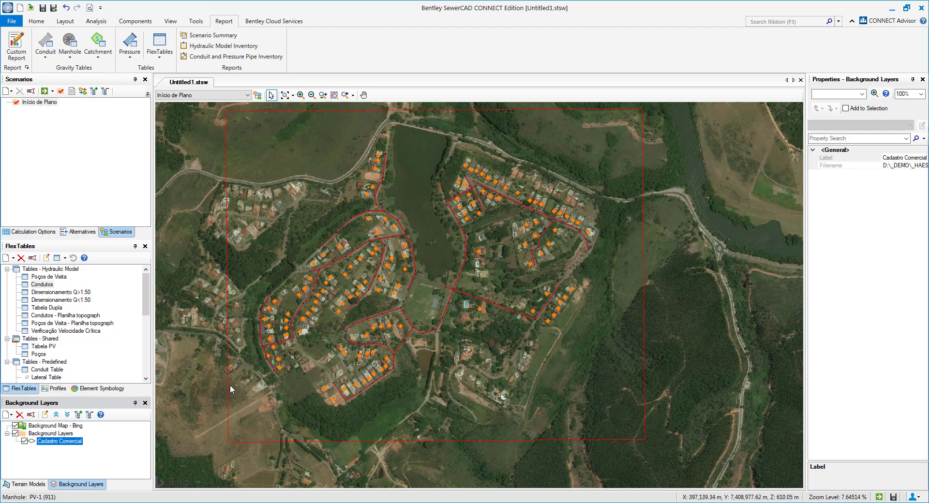
- Delete the Cadastro Comercial background layer
left_click(19, 415)
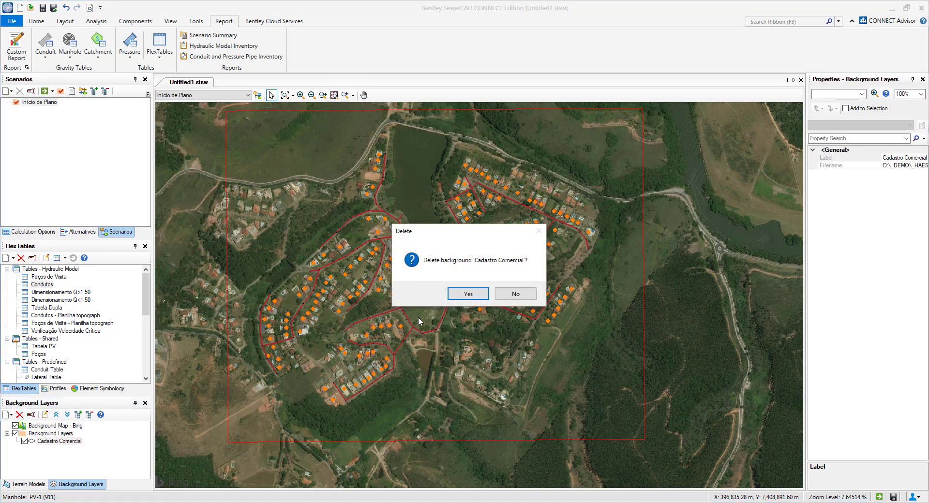
left_click(468, 296)
left_click_drag(421, 307, 410, 326)
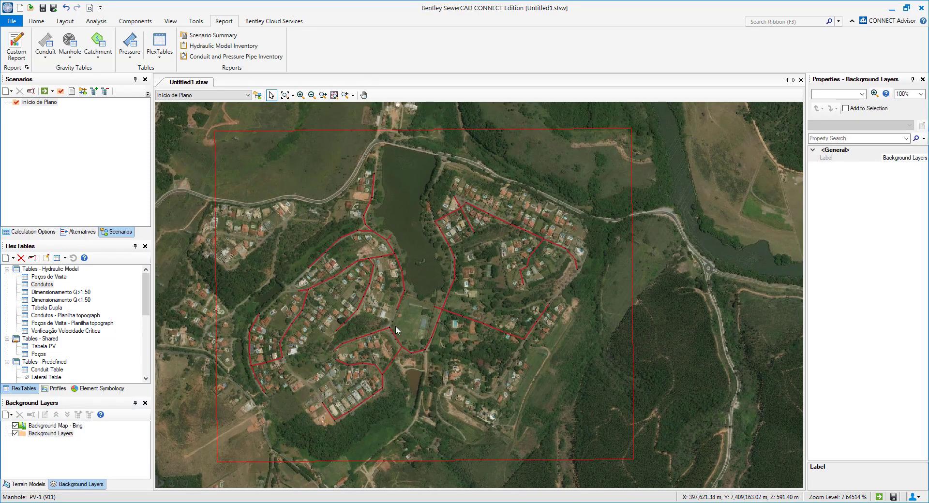
scroll(396, 326, "up", 3)
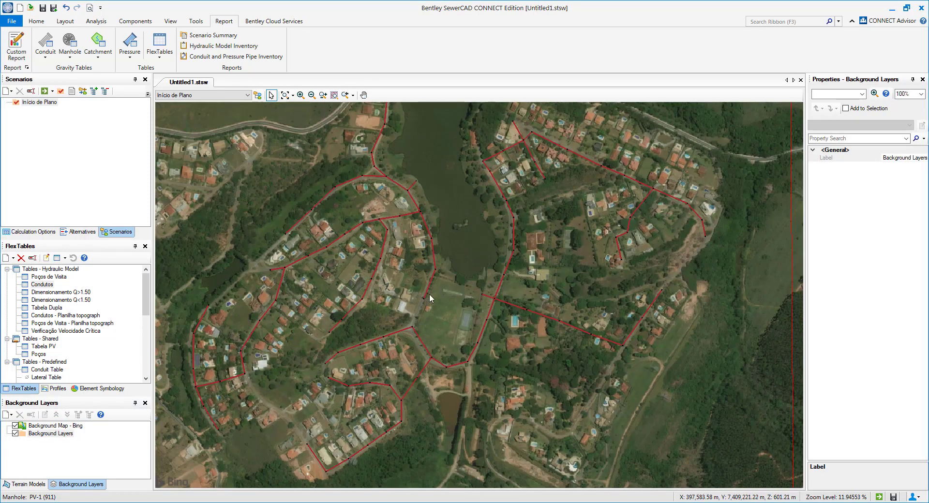
left_click_drag(429, 294, 449, 274)
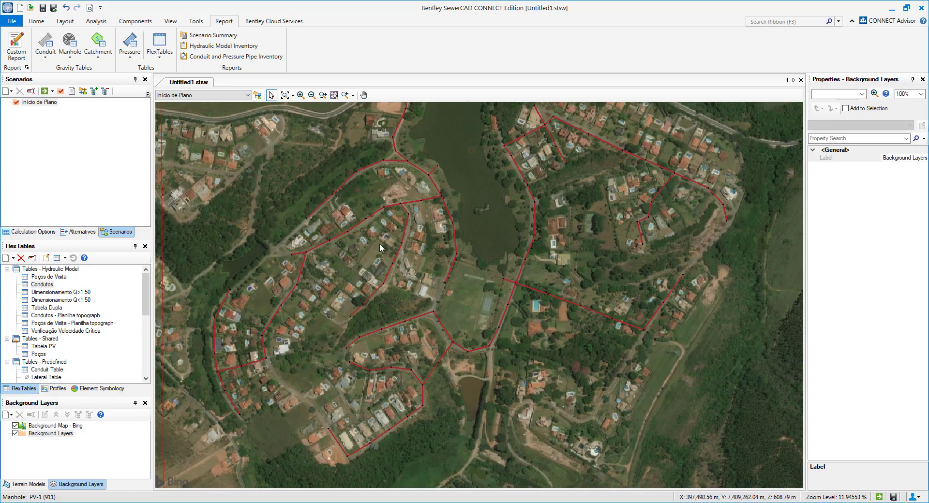
- Open the Condutos table and shrink it so the network map stays visible beside it
left_click(43, 21)
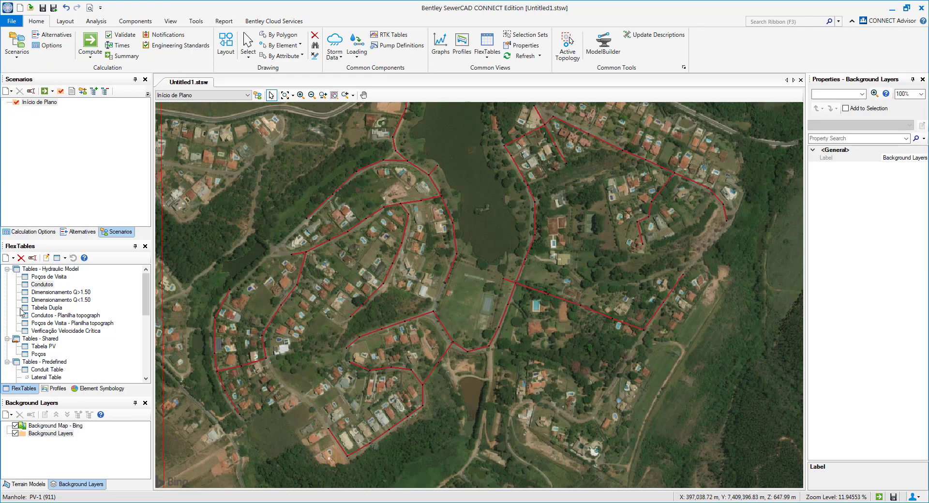
double_click(42, 286)
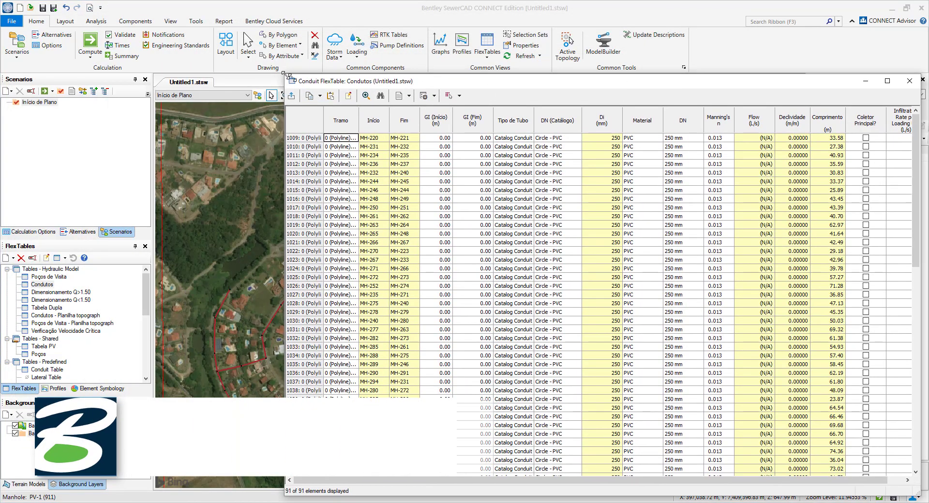
left_click_drag(289, 75, 497, 269)
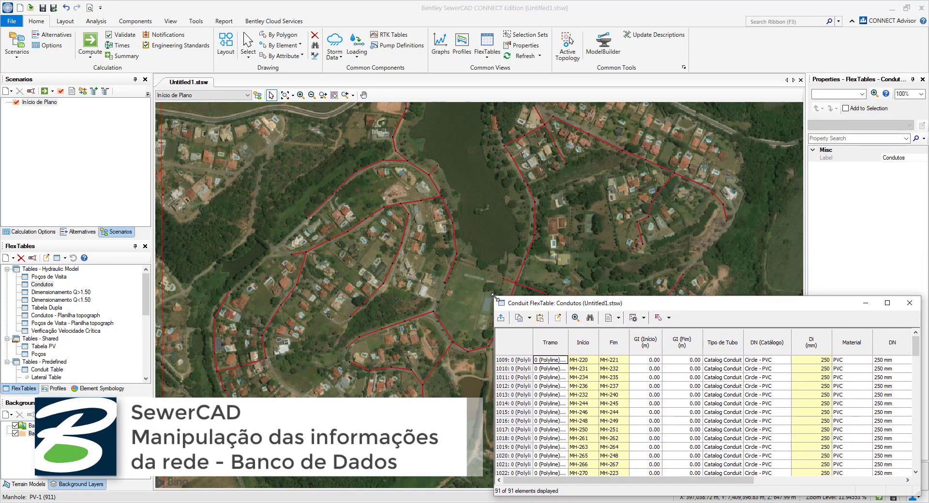
left_click_drag(668, 276, 677, 324)
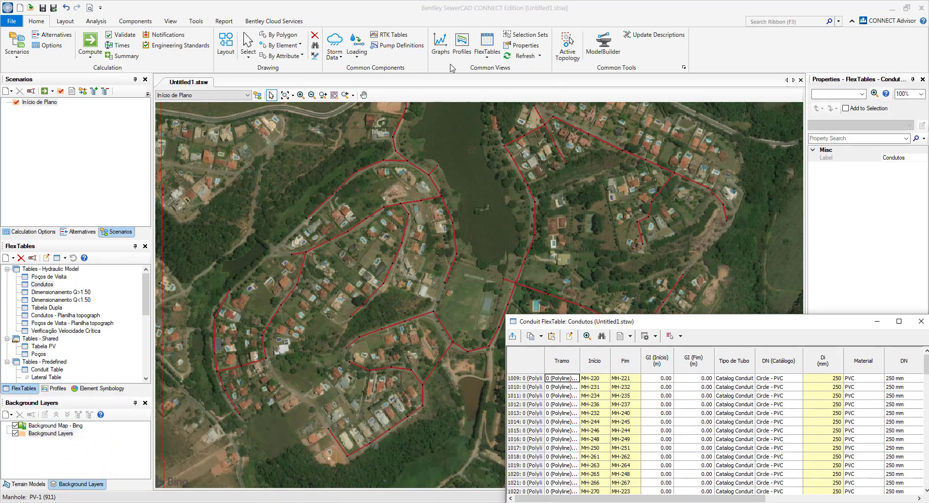
left_click_drag(562, 292, 488, 274)
left_click_drag(790, 321, 769, 328)
- Move manhole MH-321 slightly east along the road to about X 397,984 m, Y 7,409,349 m
scroll(550, 199, "up", 2)
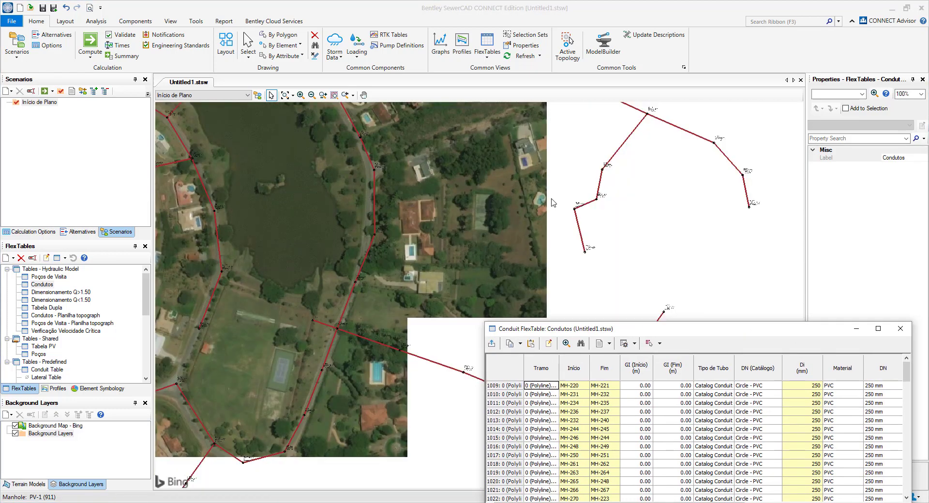
scroll(482, 224, "up", 3)
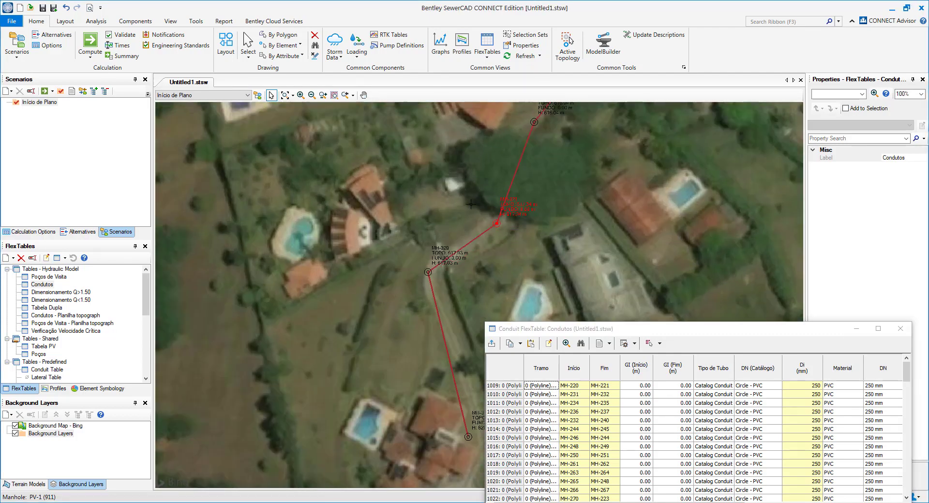
left_click_drag(471, 204, 518, 227)
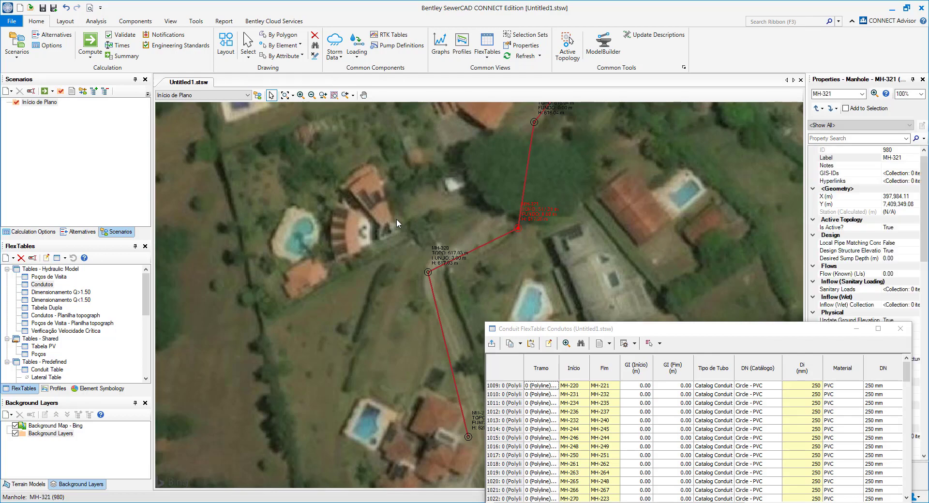
scroll(396, 218, "down", 5)
scroll(520, 219, "down", 2)
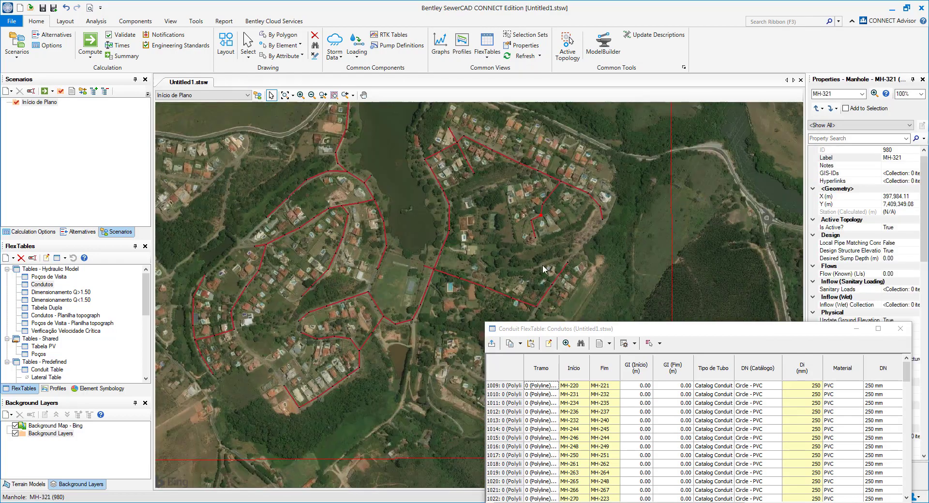
- Open the Poços de Visita table and arrange it above the Condutos table, with the conduit invert and diameter columns in view
left_click_drag(643, 332, 644, 310)
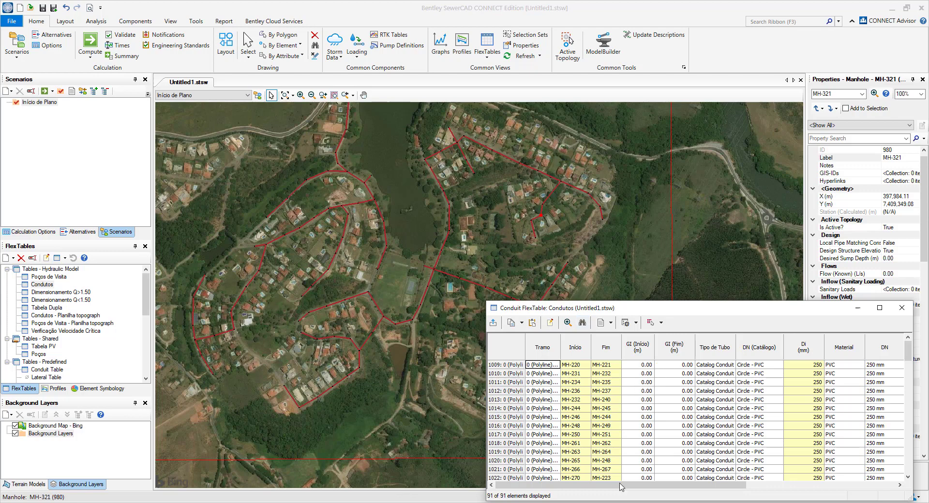
left_click_drag(621, 486, 129, 331)
double_click(43, 277)
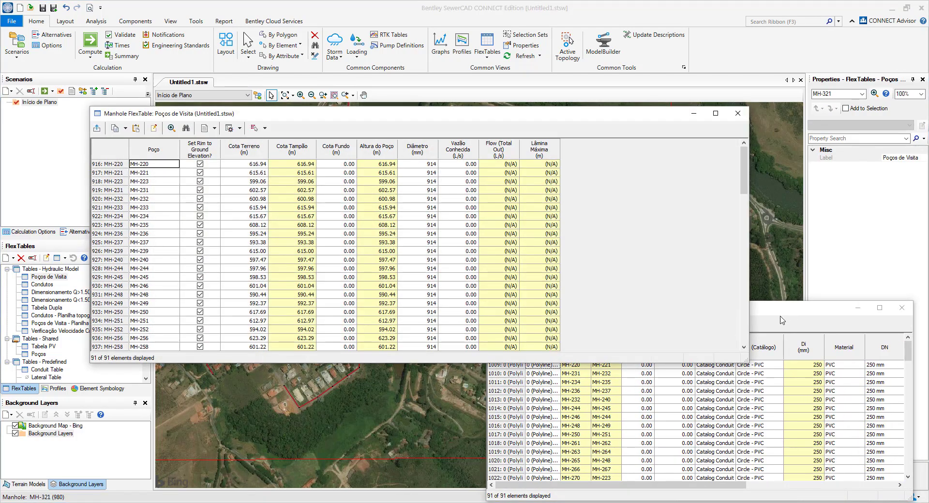
left_click_drag(747, 364, 421, 376)
left_click_drag(309, 109, 747, 31)
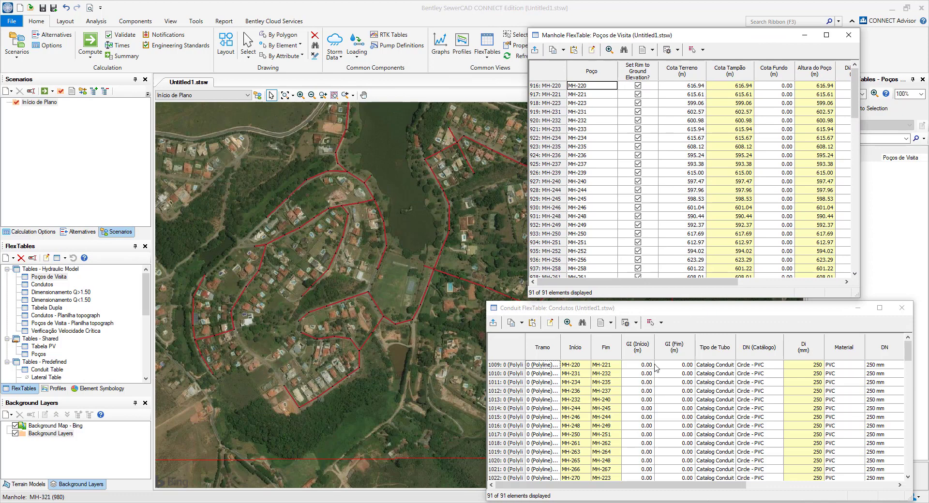
left_click_drag(680, 486, 723, 486)
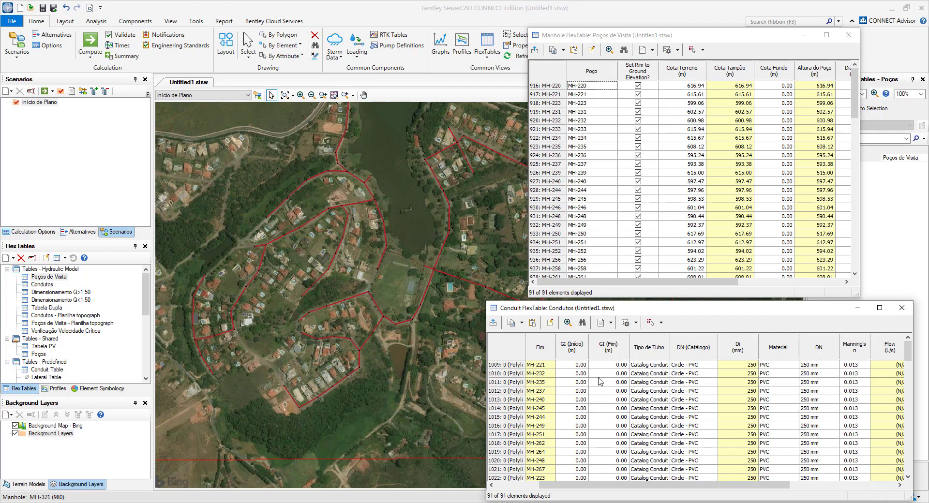
- Compute the Início de Plano scenario to design the network and dismiss the calculation results
left_click(90, 43)
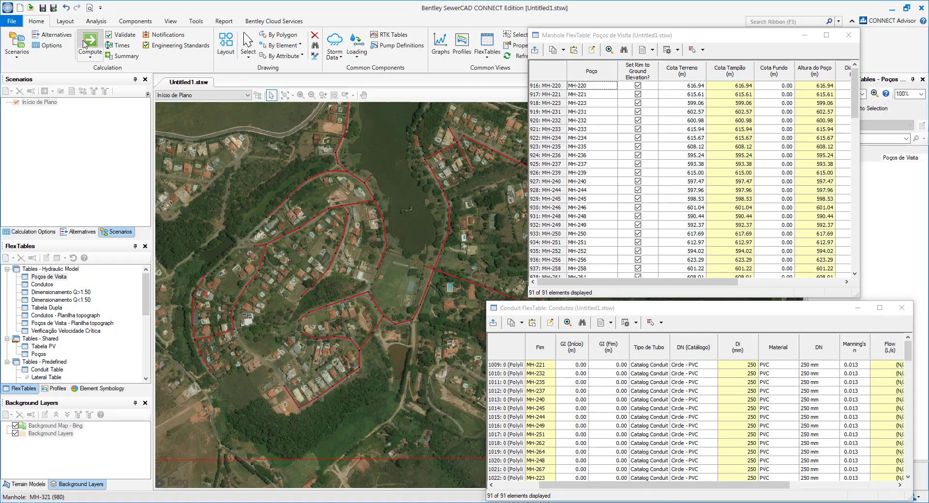
left_click(503, 306)
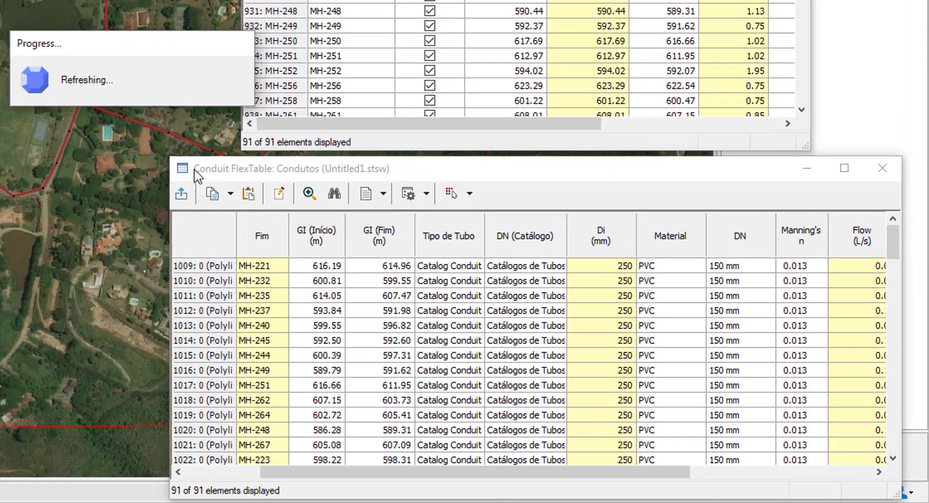
left_click(278, 158)
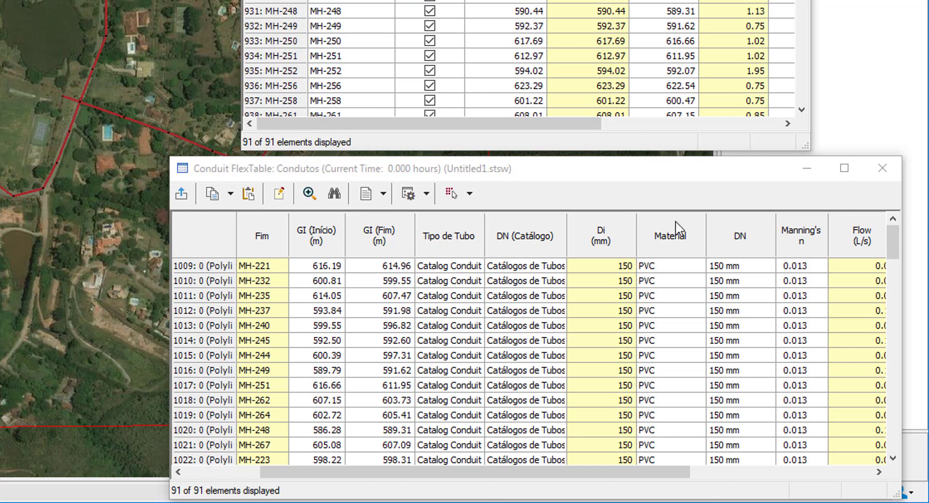
- Review the designed conduit inverts and diameters and the manholes' ground and invert elevations, and close both tables
left_click_drag(891, 234, 903, 404)
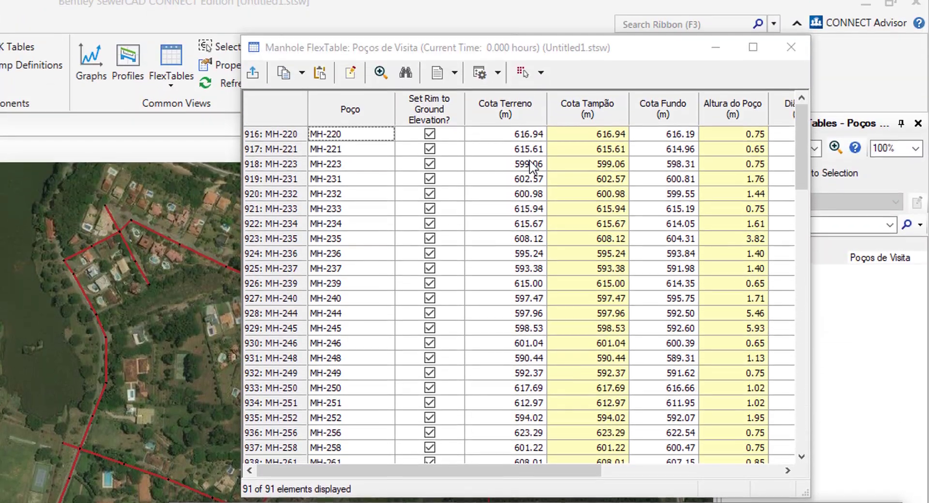
left_click(529, 177)
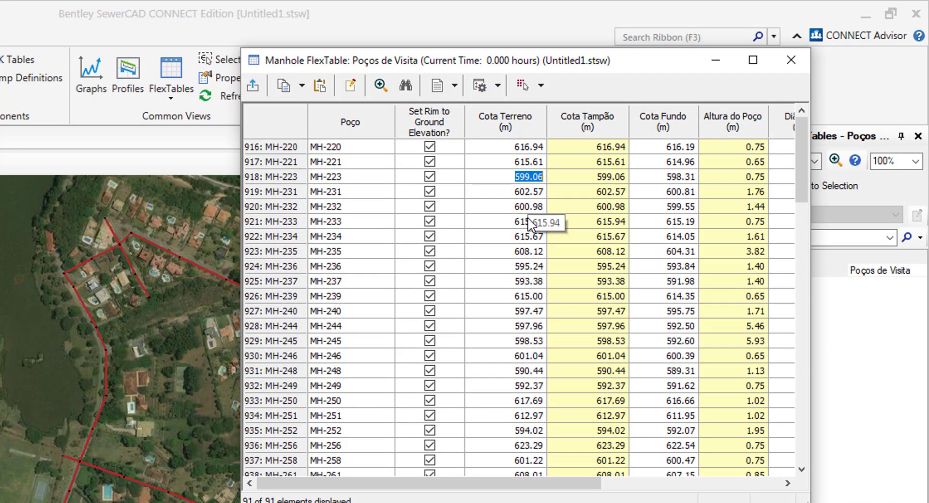
left_click_drag(664, 177, 677, 401)
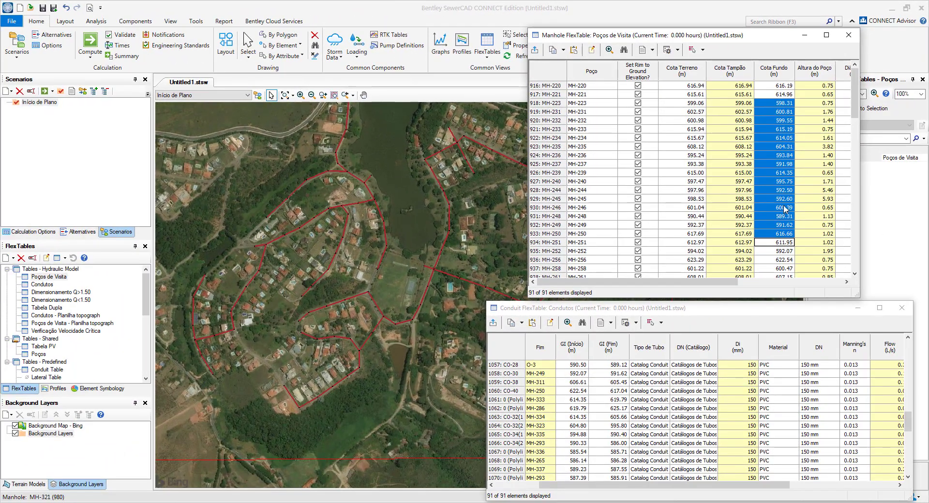
left_click(848, 35)
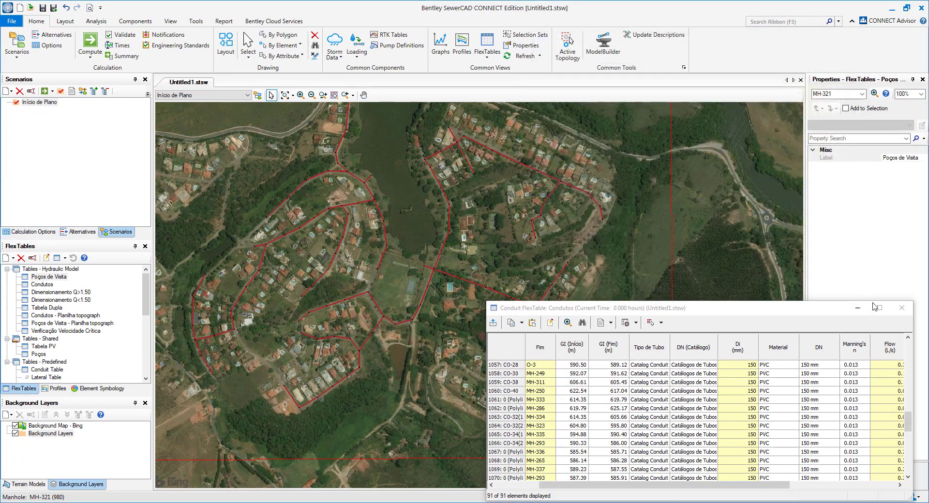
left_click(901, 308)
- Inspect manhole MH-272's map annotation and properties for its top and bottom elevations and depth
scroll(372, 207, "up", 10)
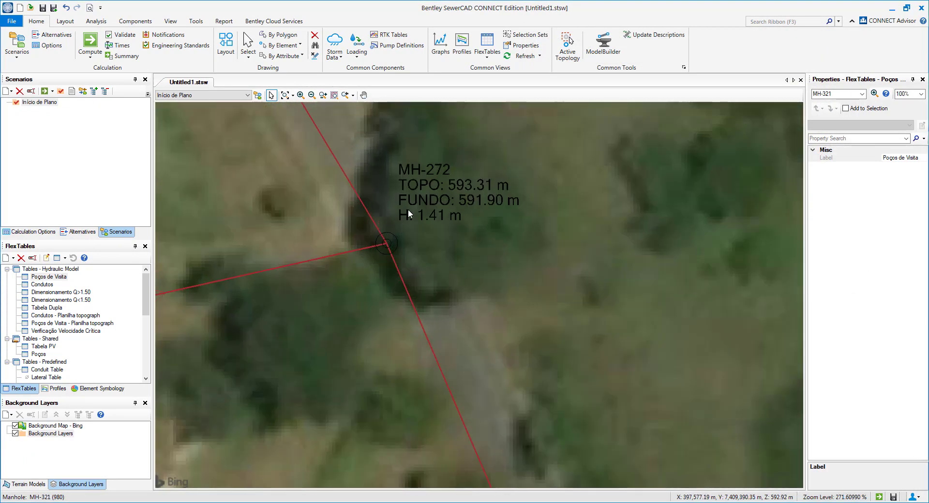
left_click(416, 205)
left_click_drag(328, 263, 532, 253)
scroll(525, 278, "down", 8)
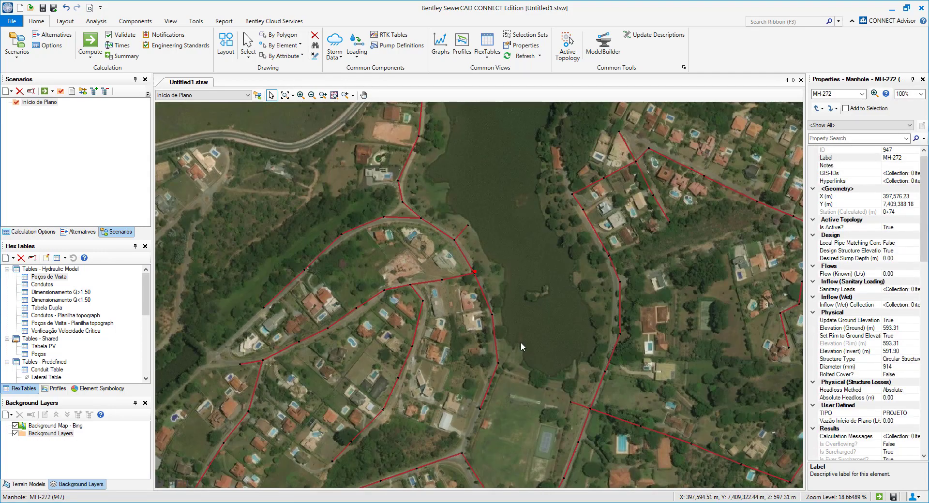
left_click_drag(520, 342, 461, 246)
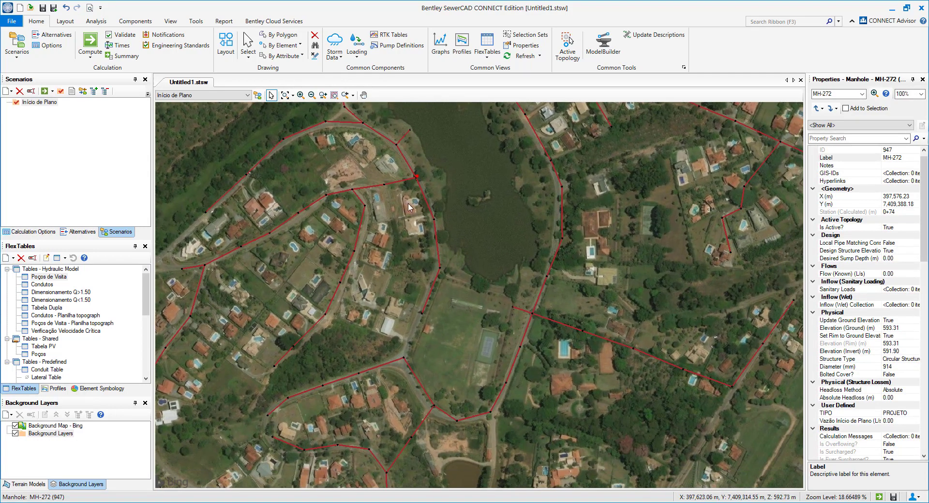
- Show the Engineering Standards notifications and inspect outfall O-2's ground and invert elevations in its properties
left_click(165, 35)
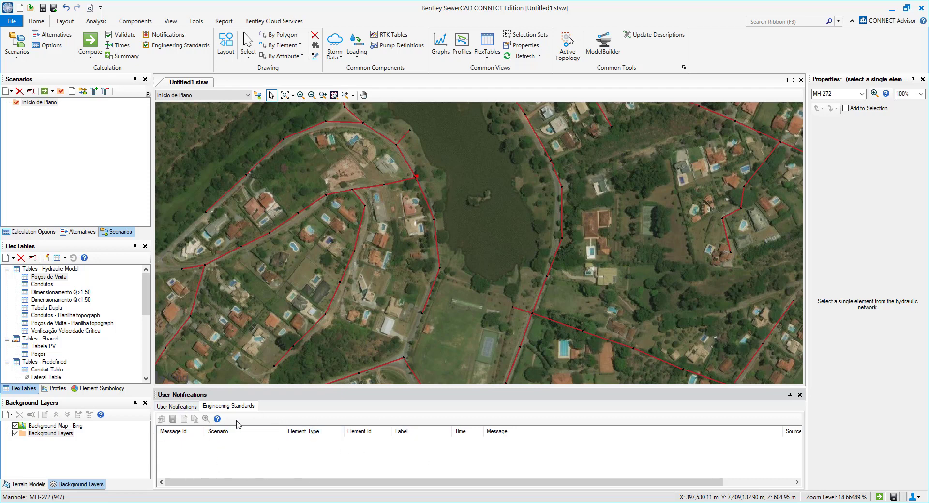
left_click_drag(344, 251, 399, 221)
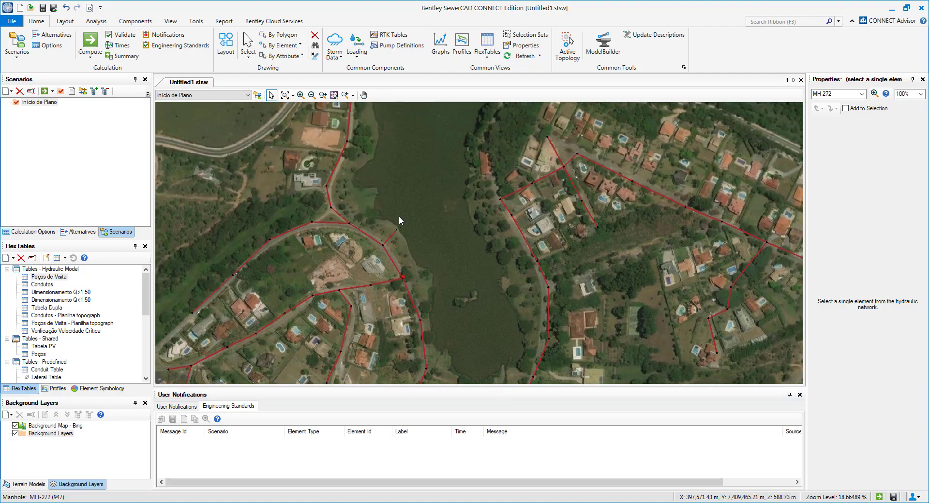
scroll(469, 212, "down", 5)
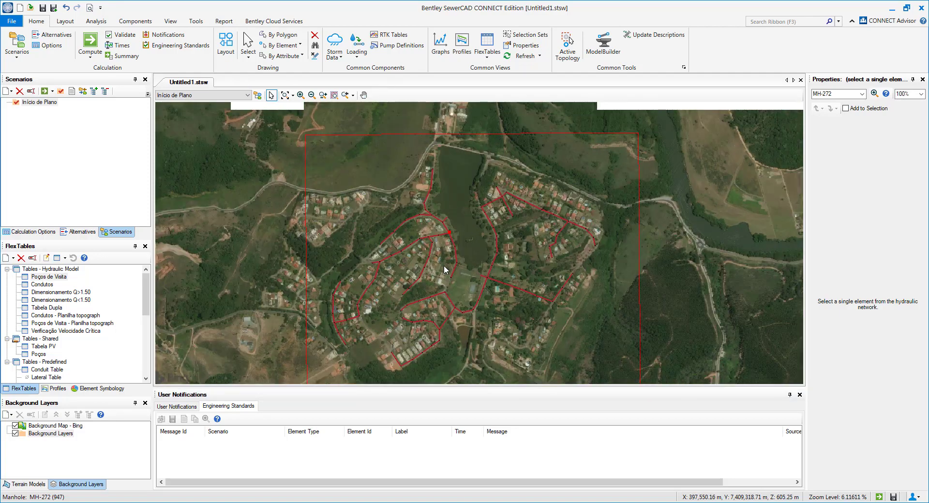
scroll(482, 268, "up", 10)
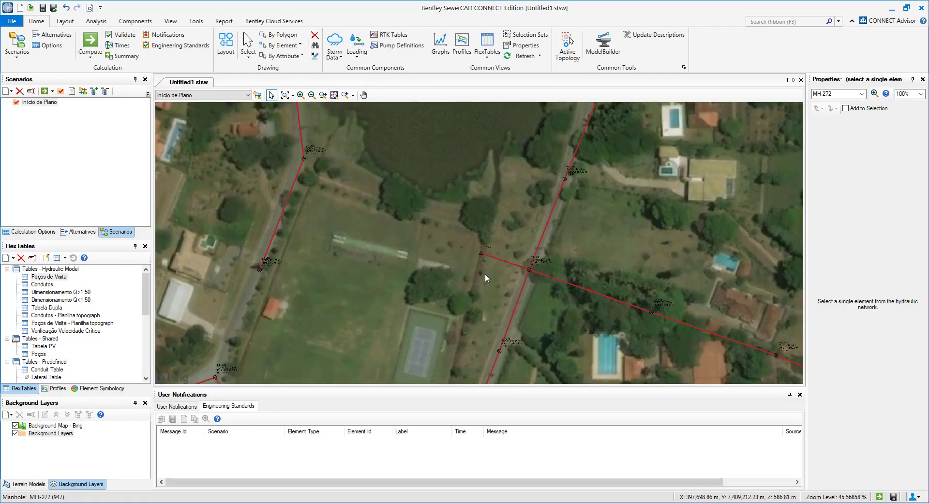
scroll(486, 265, "up", 8)
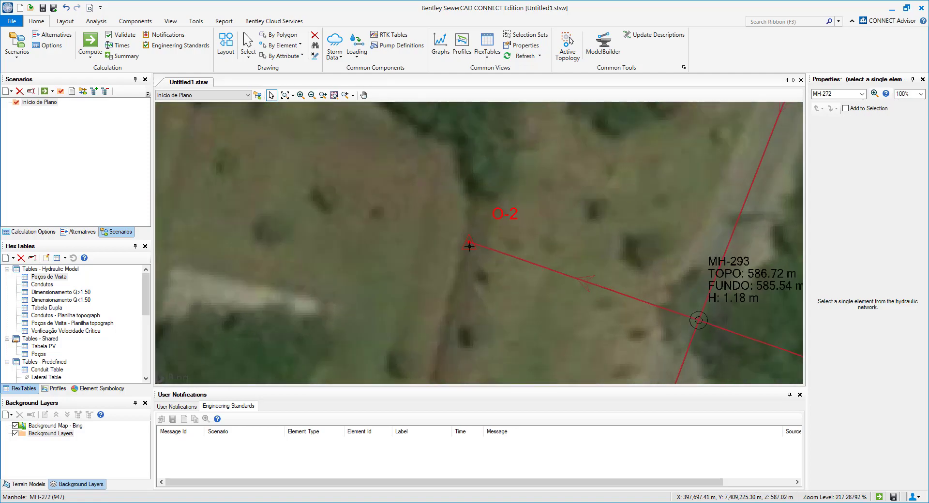
left_click(475, 249)
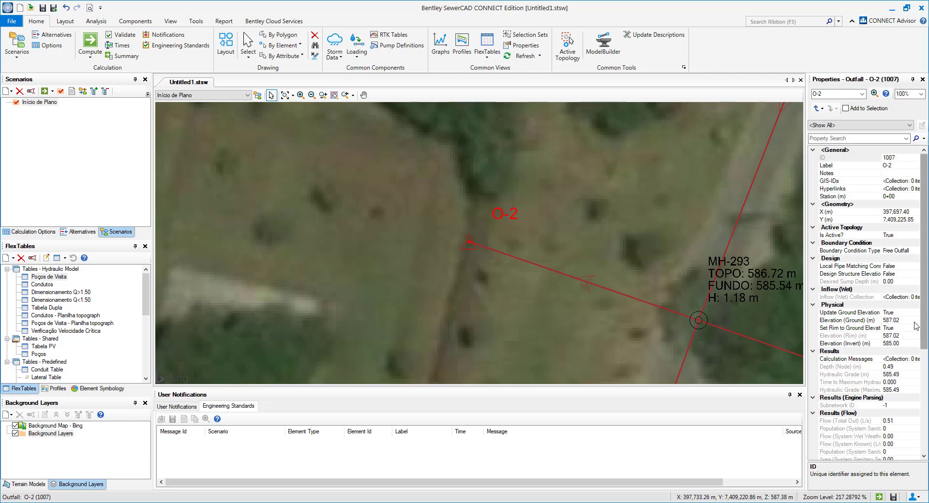
left_click(888, 343)
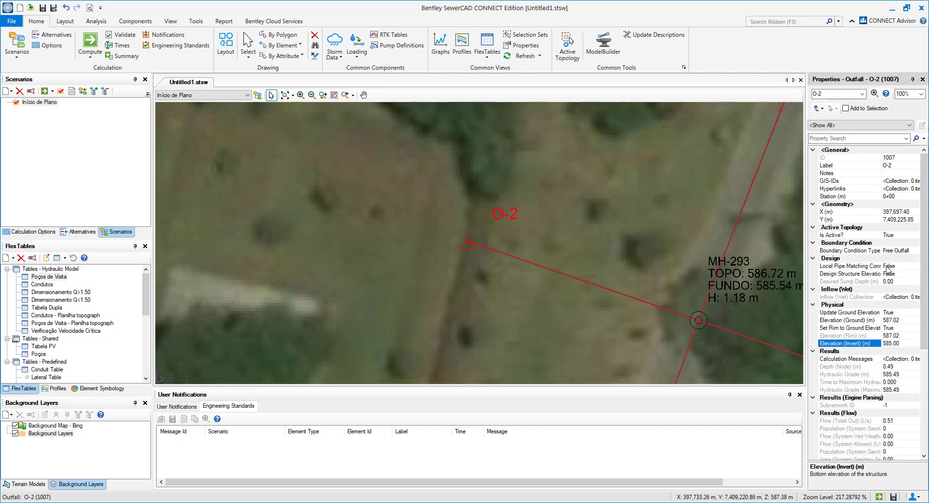
- Inspect outfall O-3's ground and invert elevations and its Design Structure Elevation setting
scroll(468, 252, "down", 2)
scroll(465, 248, "down", 8)
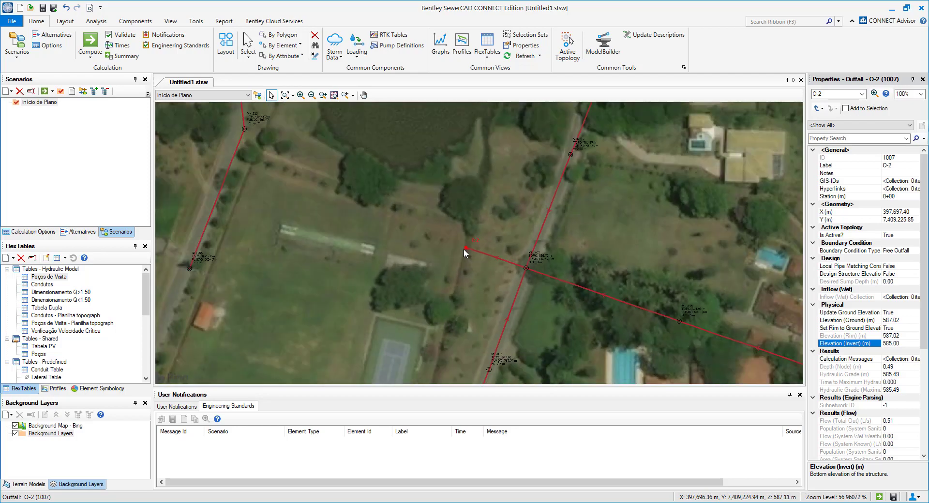
scroll(448, 297, "down", 2)
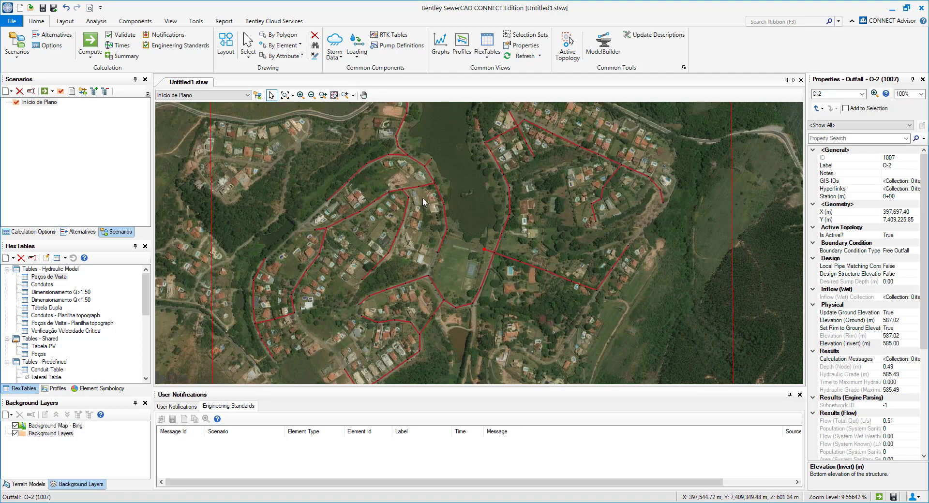
scroll(426, 193, "up", 8)
scroll(416, 162, "up", 5)
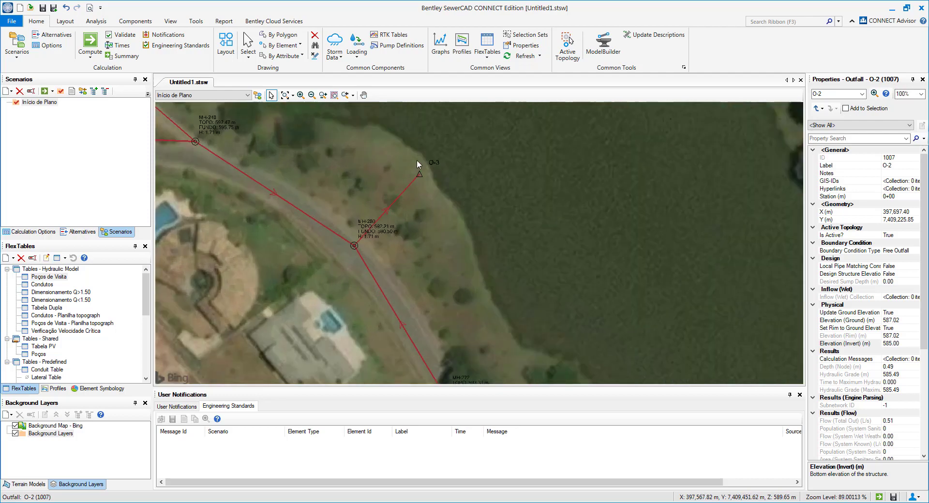
left_click(421, 187)
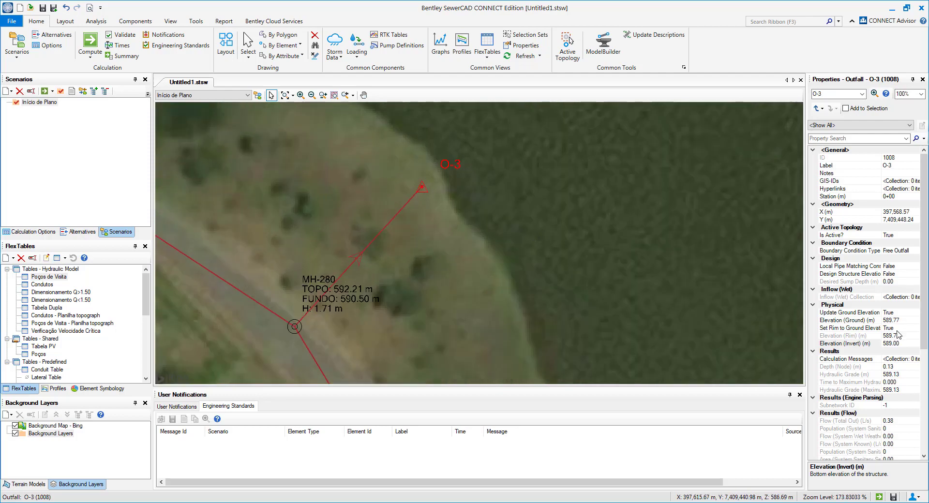
left_click(855, 276)
left_click(900, 275)
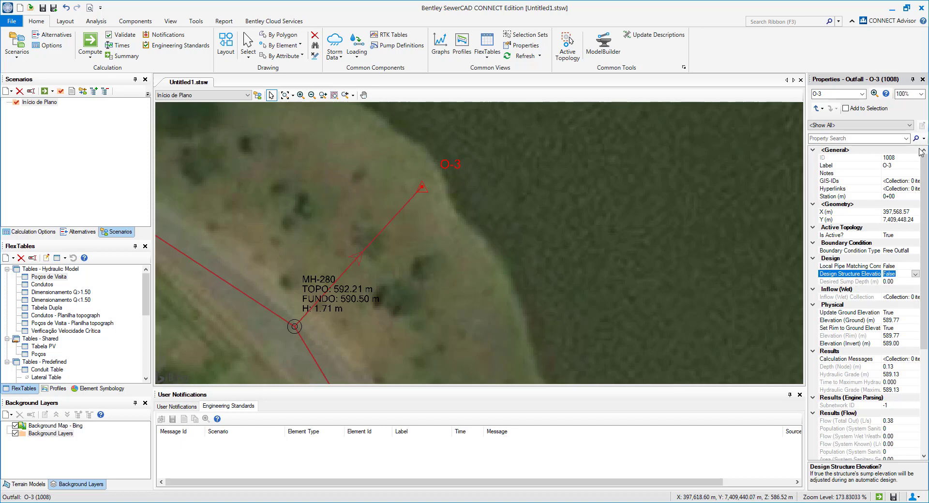
- Rename outfall O-3 as ETE Portátil 1
left_click(819, 167)
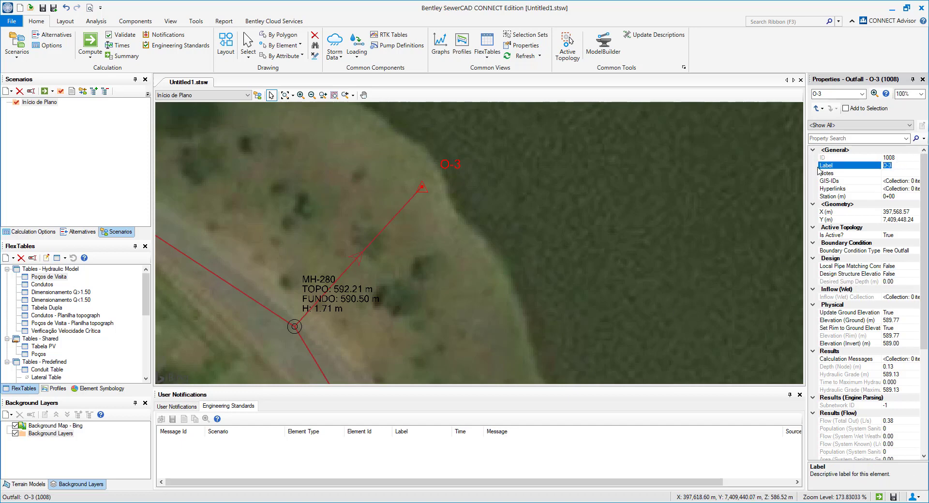
type("ETE Portátil 1")
key("Return")
- Rename outfall O-2 as ETE Portátil 2
scroll(513, 259, "down", 10)
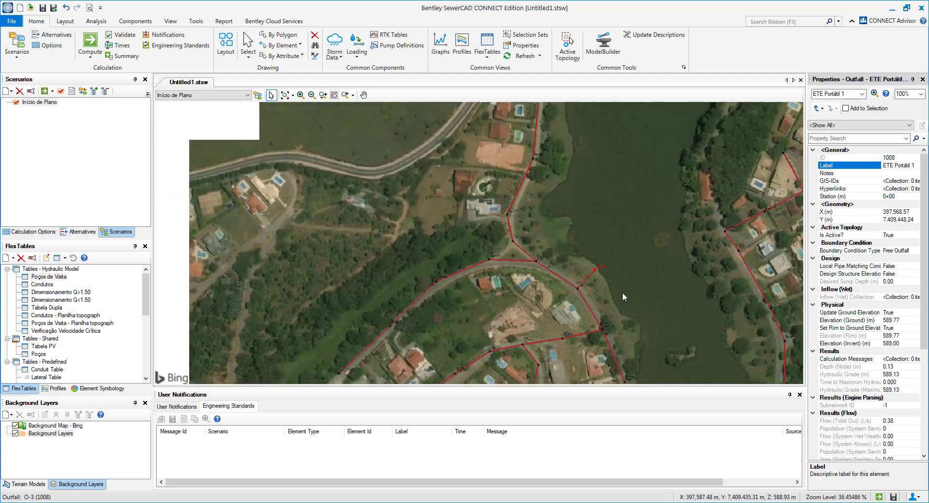
scroll(532, 296, "up", 10)
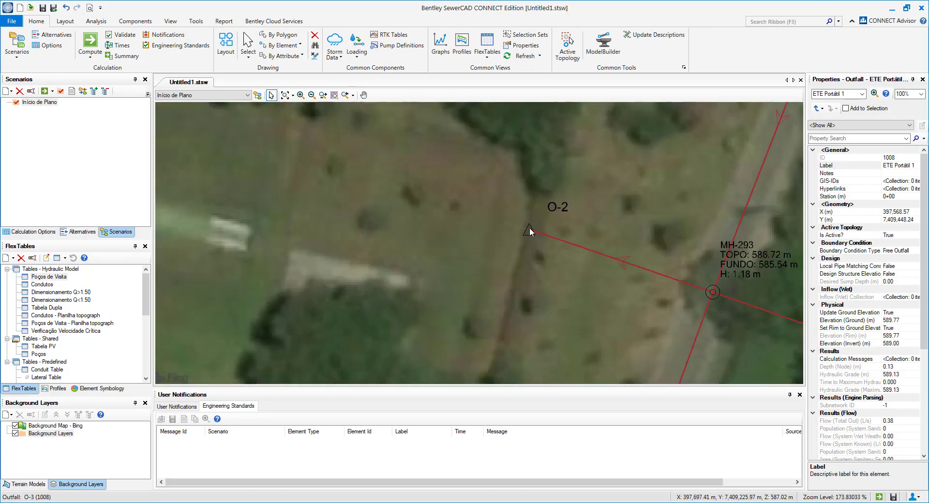
left_click(530, 232)
left_click(901, 165)
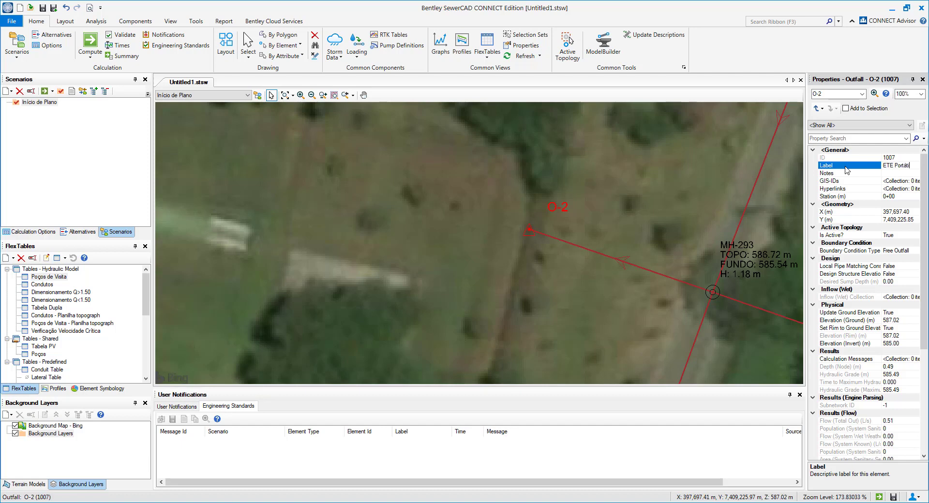
key("Return")
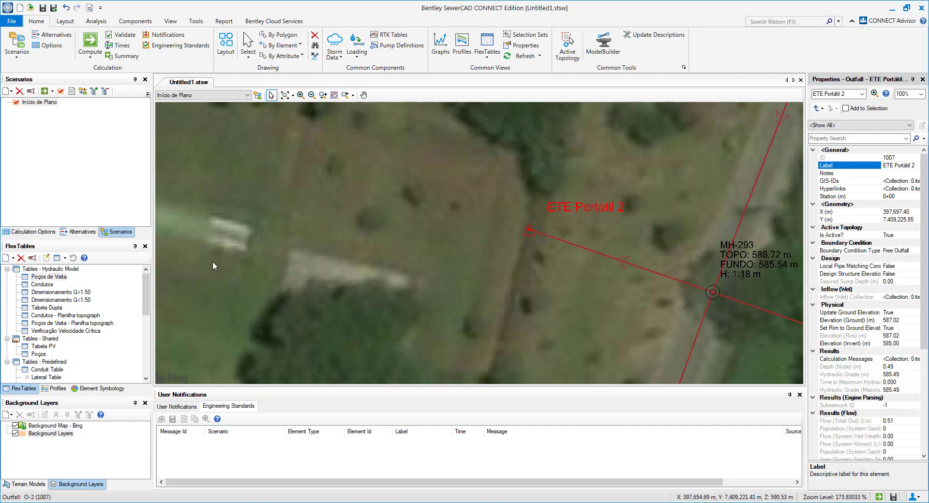
- Open the Condutos table, enlarge its window and widen the Tramo column to show the full conduit labels
left_click_drag(386, 209, 324, 161)
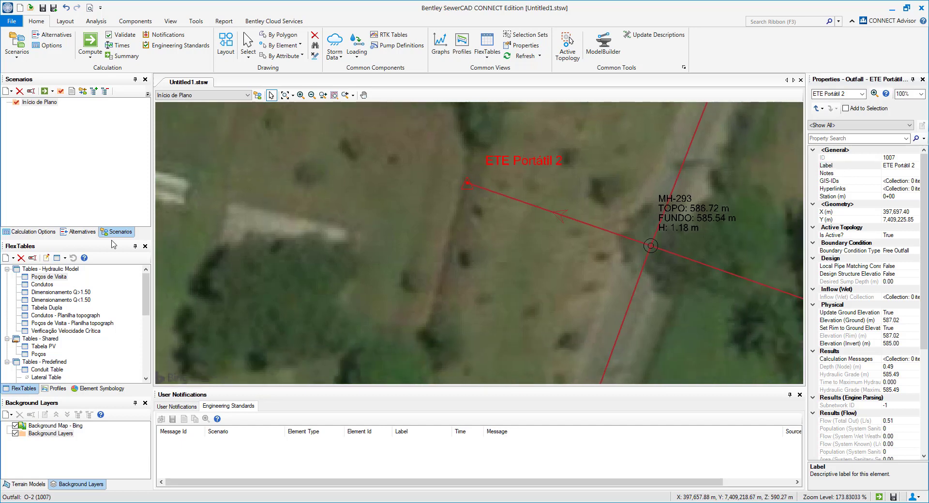
double_click(48, 286)
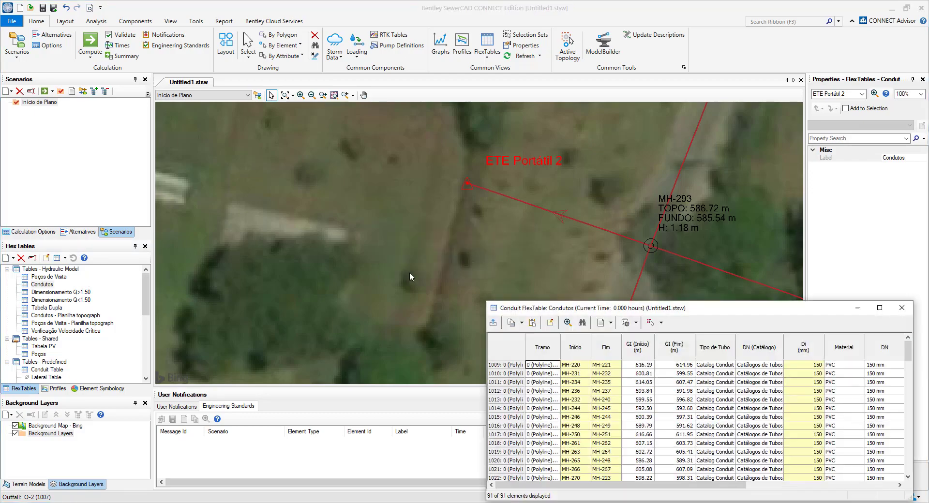
left_click_drag(580, 308, 349, 67)
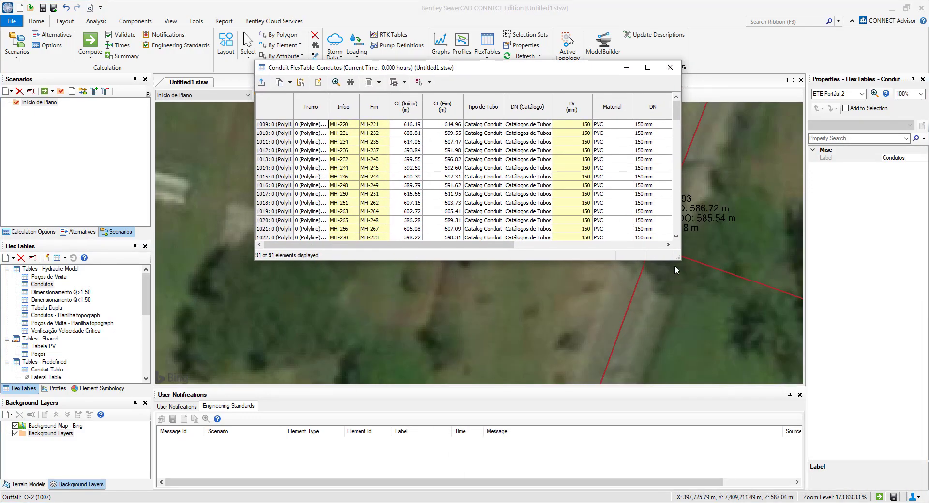
left_click_drag(682, 262, 792, 395)
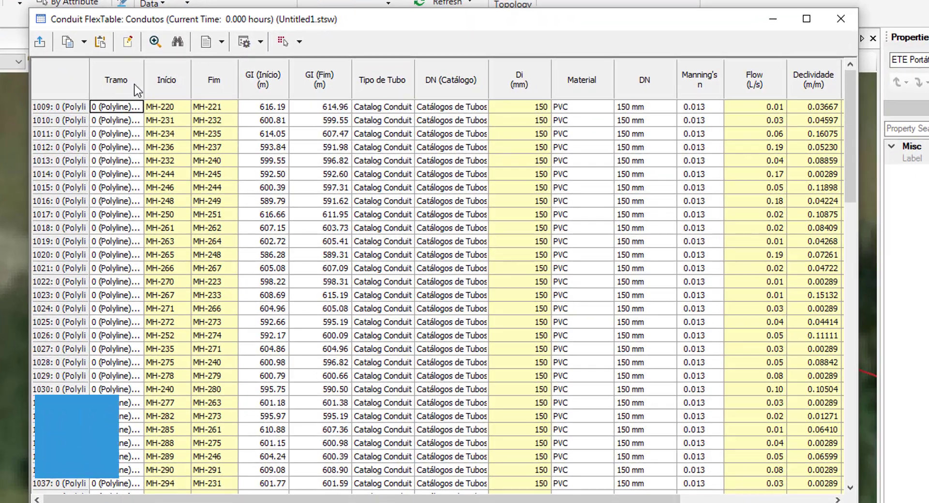
left_click_drag(314, 107, 318, 108)
left_click_drag(151, 82, 202, 82)
- Start relabeling the conduits from the Tramo column and choose the Renumber operation
right_click(137, 83)
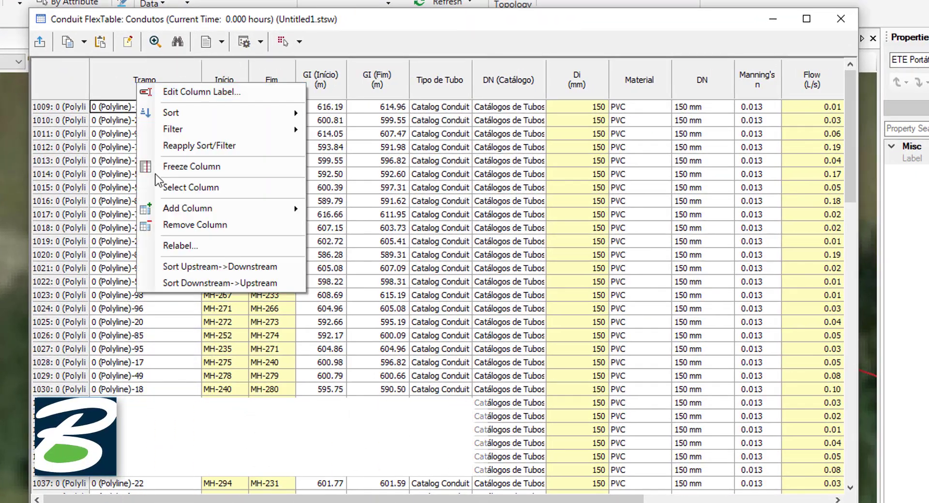
left_click(167, 248)
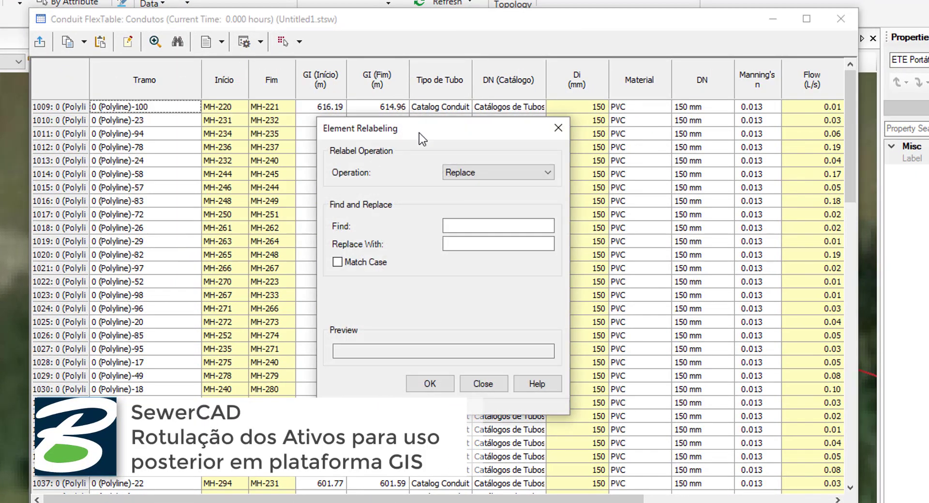
left_click_drag(419, 133, 373, 141)
left_click(426, 175)
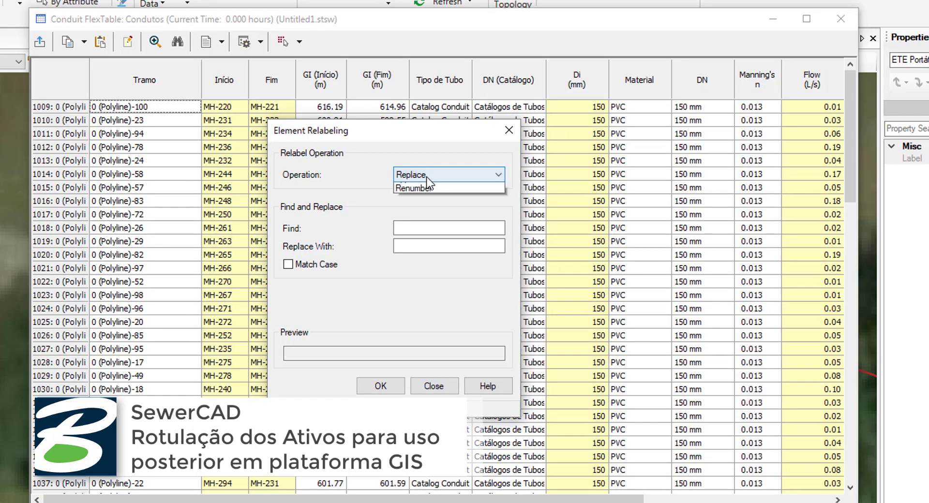
left_click(427, 206)
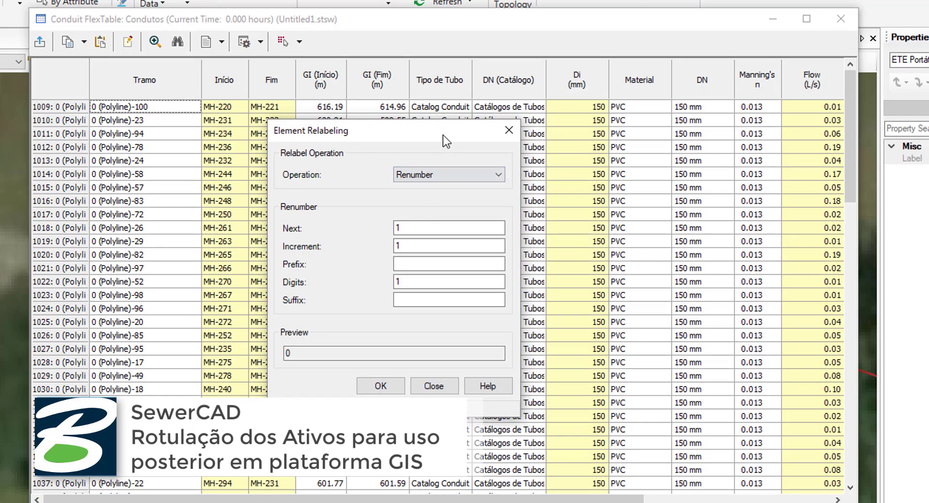
left_click_drag(444, 140, 497, 120)
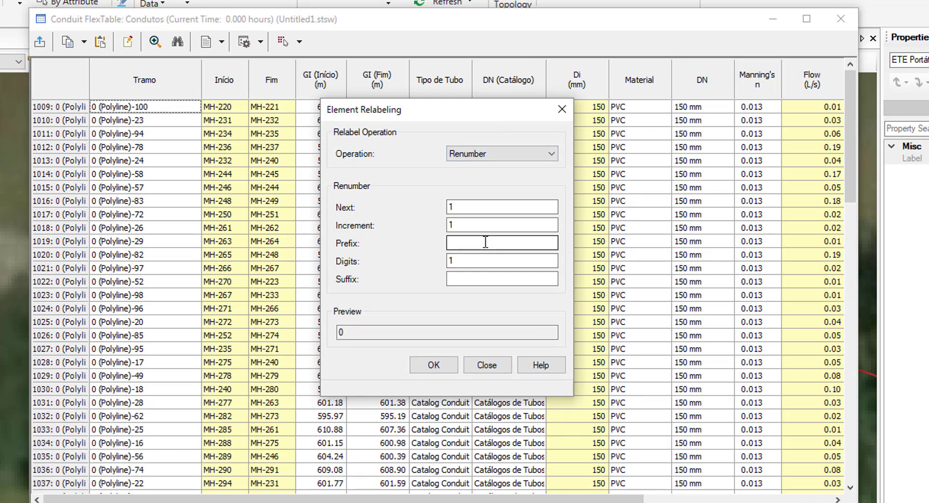
- Renumber the conduits with the prefix ALPES-SES- and 5 digits, leaving the suffix empty, and close the Condutos table
left_click(528, 243)
type("ALPES")
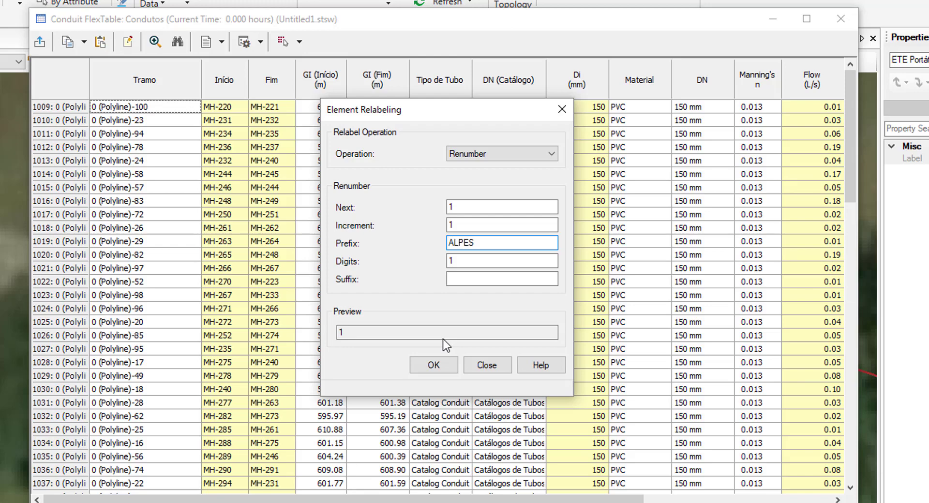
type("-SES-")
left_click(466, 265)
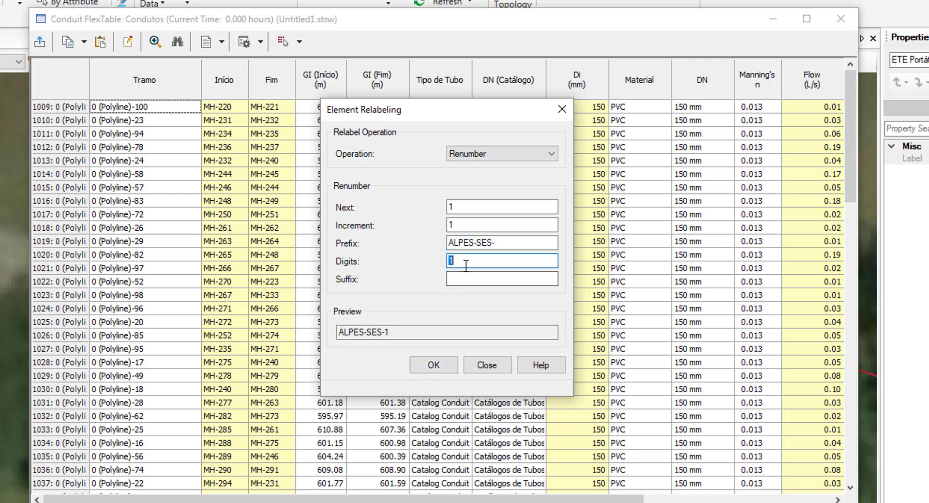
type("5")
left_click(466, 281)
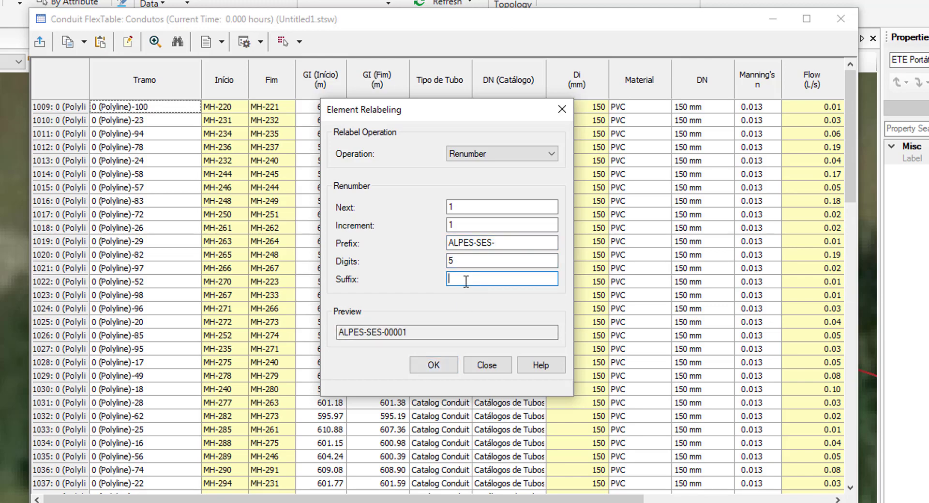
left_click(428, 363)
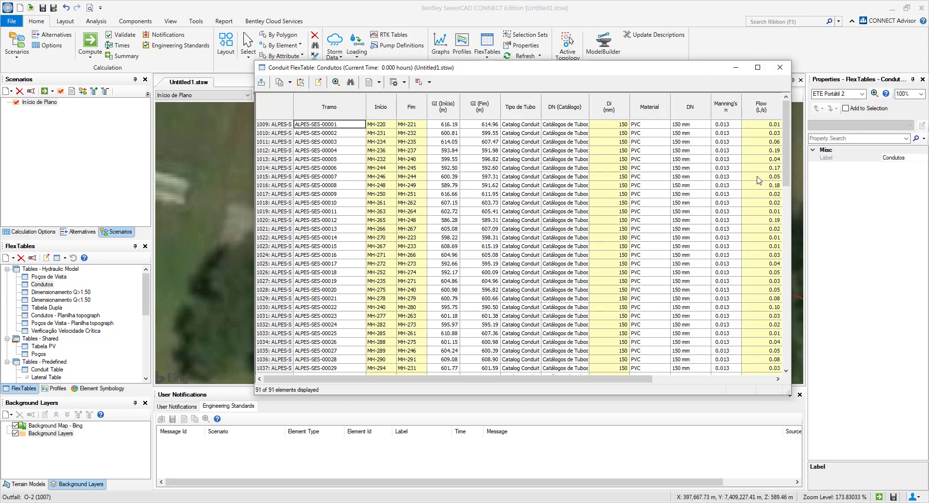
left_click(780, 68)
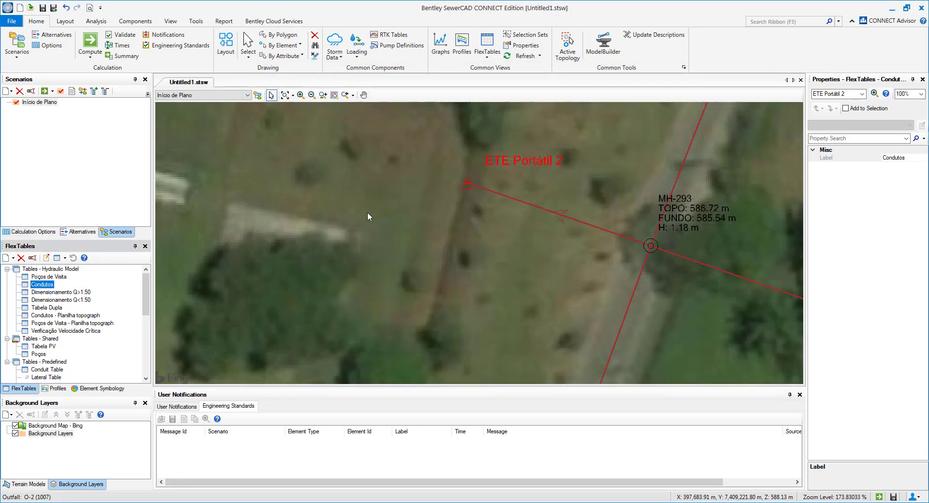
- Open the Poços de Visita table and start relabeling the manholes from the Poço column with the Renumber operation
double_click(49, 277)
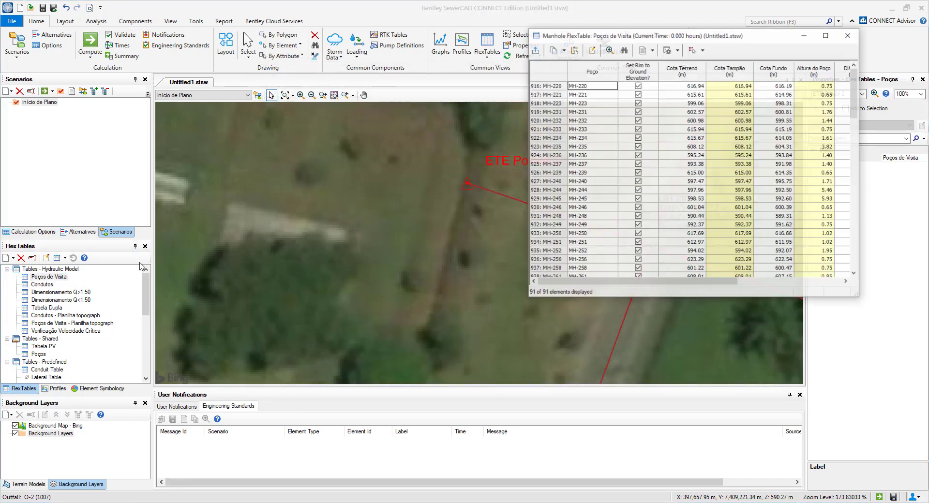
right_click(589, 73)
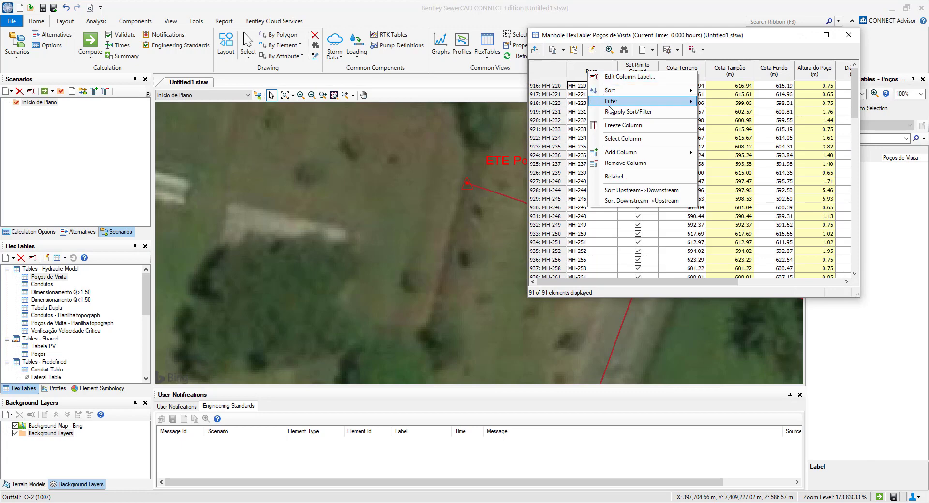
left_click(616, 178)
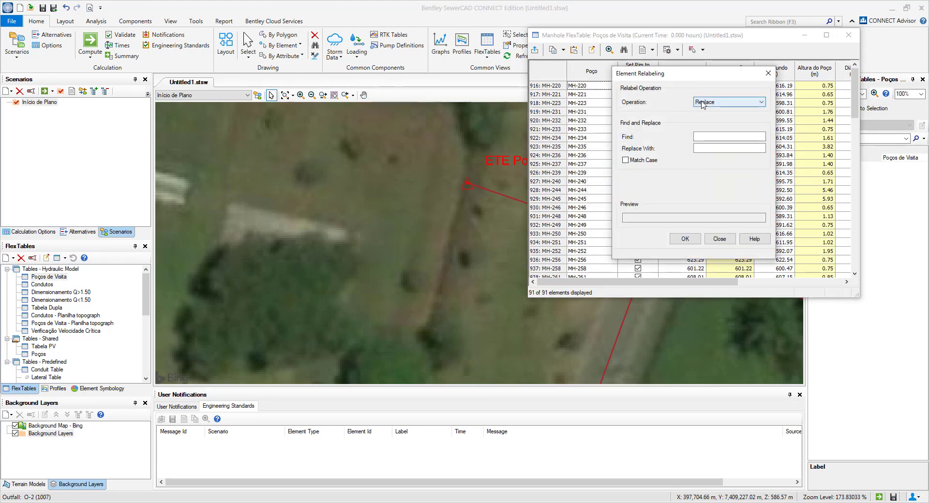
left_click(699, 102)
left_click(704, 131)
left_click(729, 102)
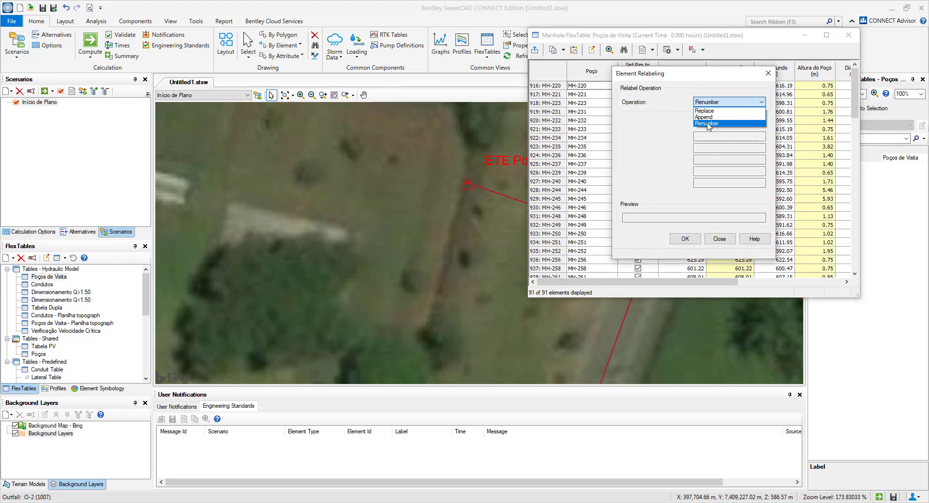
left_click(706, 121)
- Renumber the manholes with the prefix ALPES-SESPV- and 5 digits, and close the Poços de Visita table
left_click(697, 161)
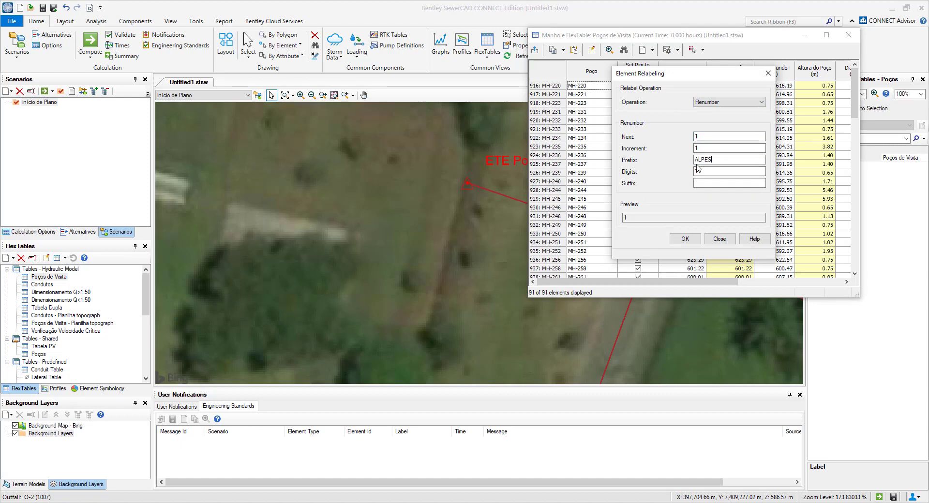
type("ALPES-SESPV-")
left_click(698, 170)
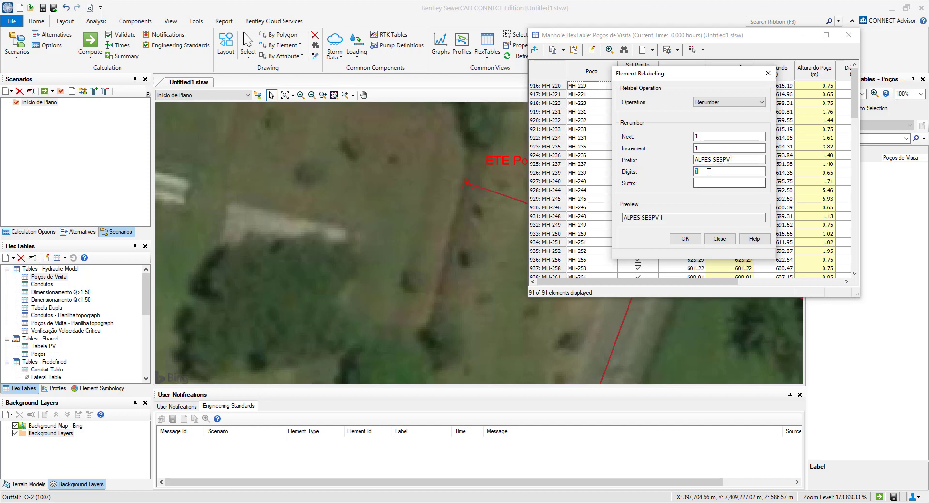
type("5")
left_click(684, 239)
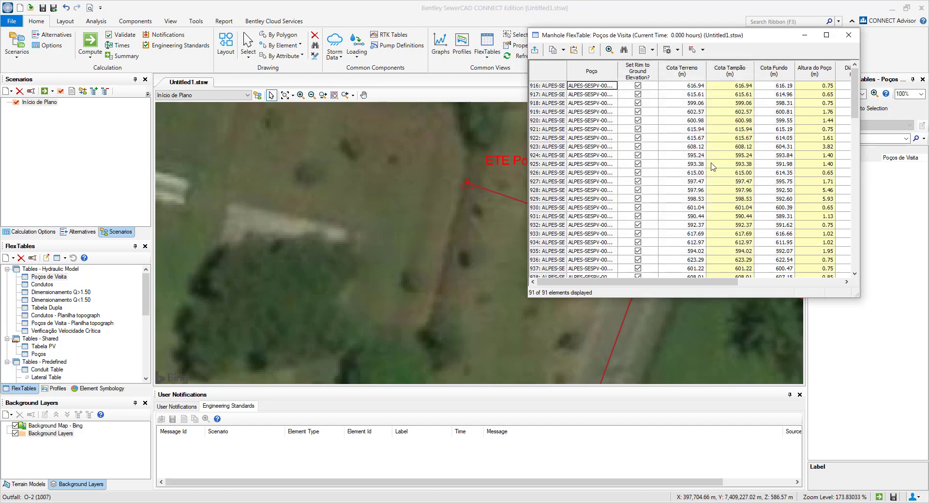
left_click(848, 35)
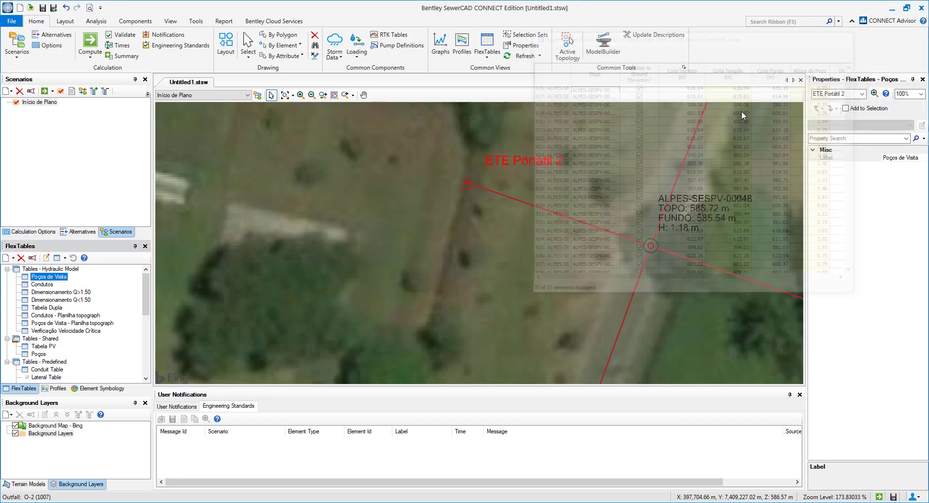
- Create a child scenario of Início de Plano named Fim de Plano and make it the current scenario
scroll(459, 191, "up", 1)
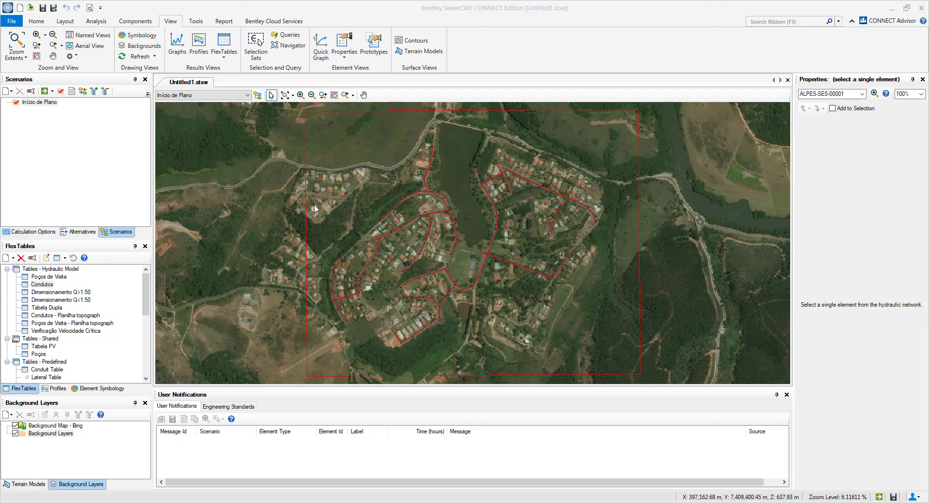
right_click(37, 108)
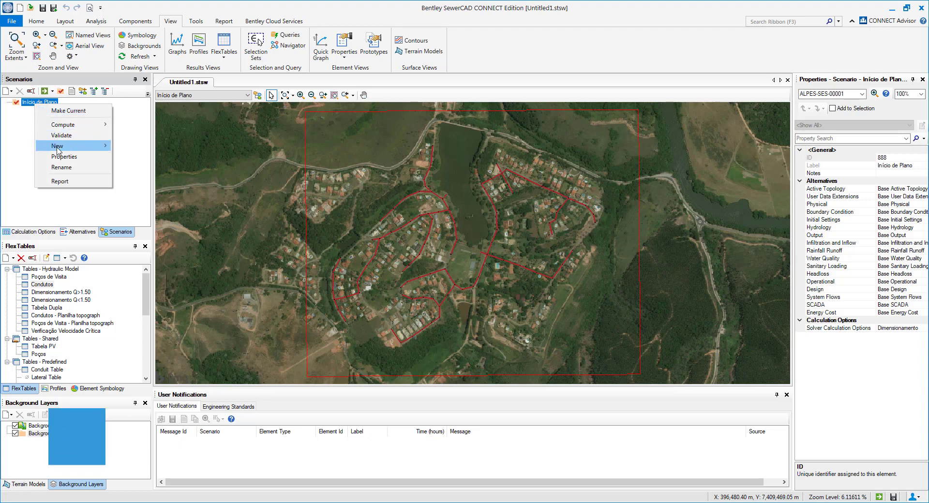
mouse_move(72, 145)
left_click(148, 156)
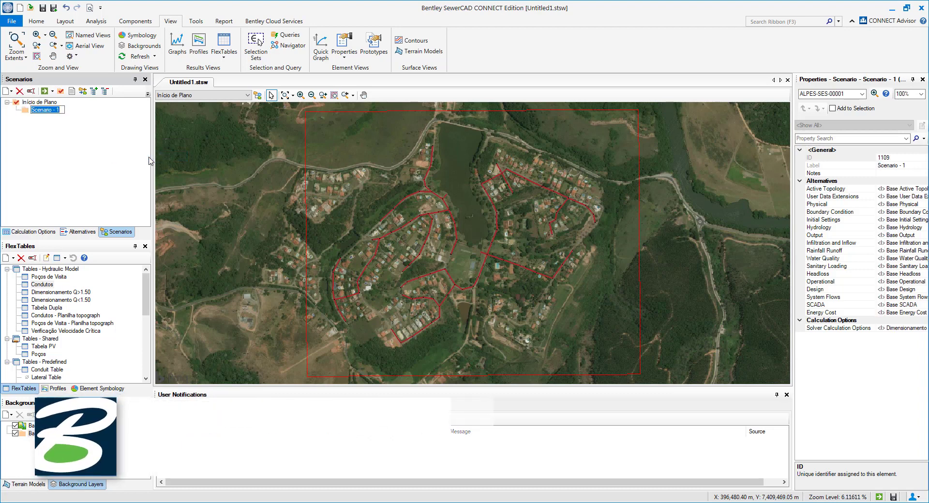
type("Fim de Plano")
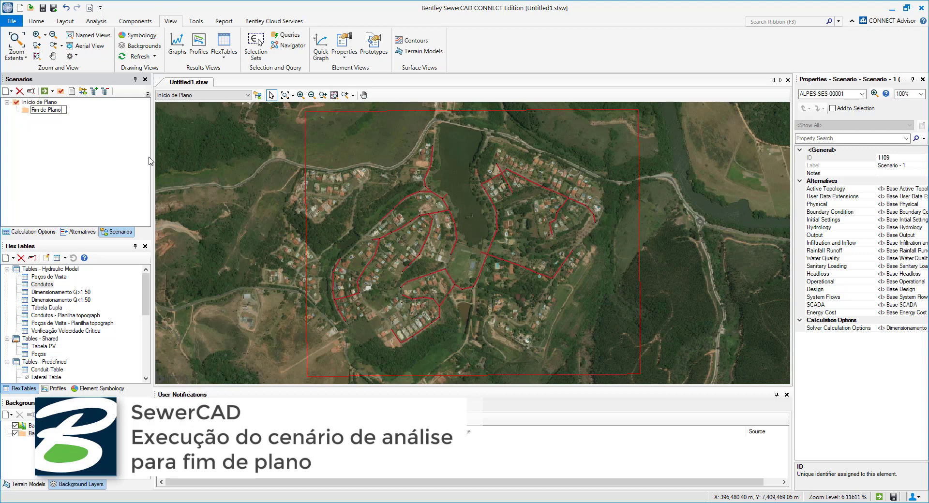
key("Return")
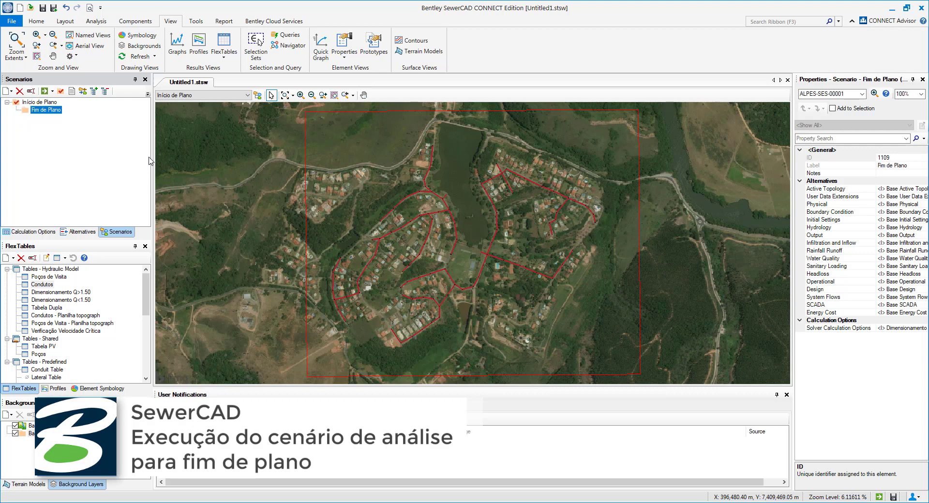
left_click(61, 91)
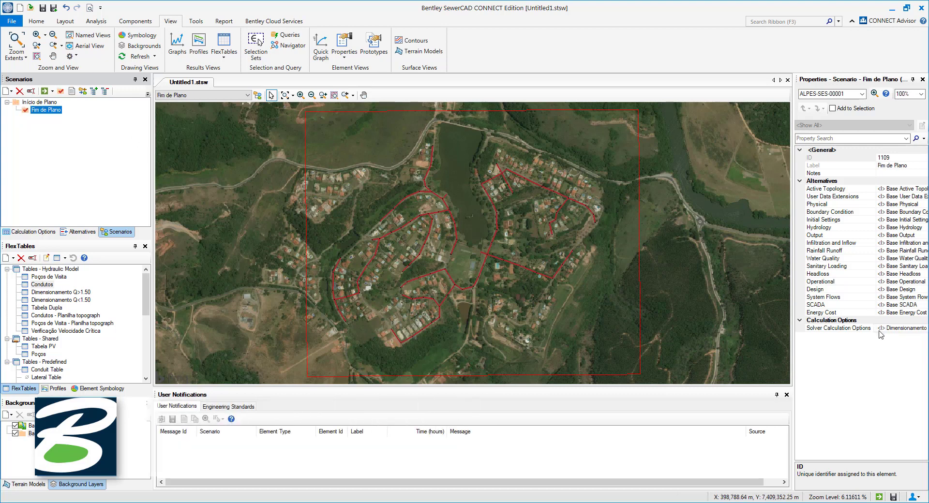
- Widen the value column of the Fim de Plano properties and set the solver calculation options to Análise Estática
left_click_drag(875, 305, 853, 303)
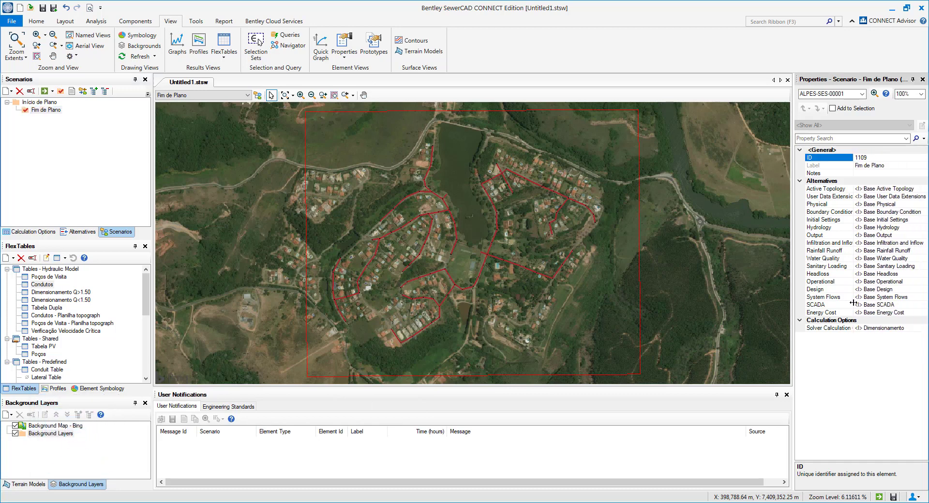
left_click(904, 332)
left_click(910, 330)
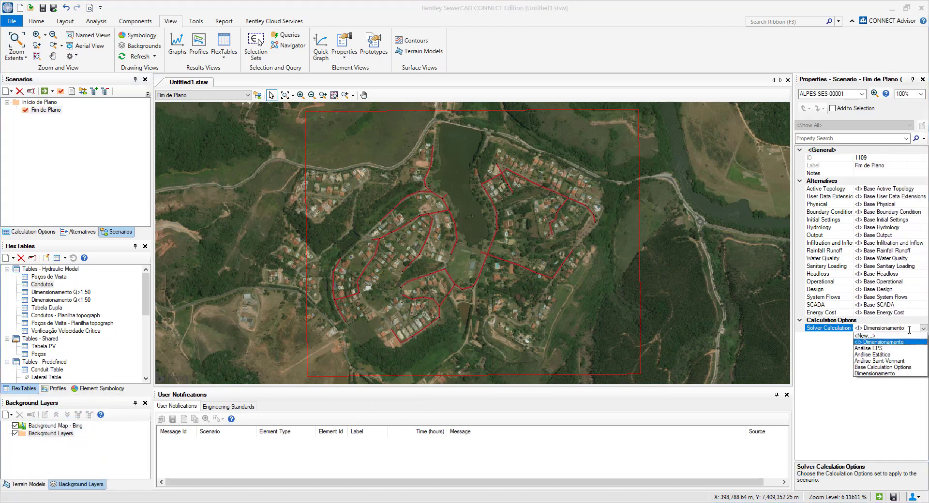
left_click(879, 355)
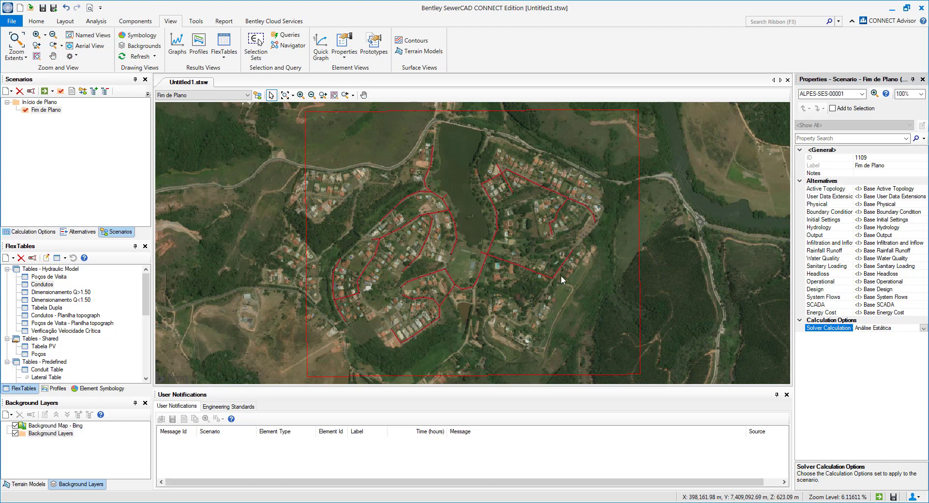
- Create a new Infiltration and Inflow alternative for the Fim de Plano scenario, keeping the suggested name
left_click(815, 243)
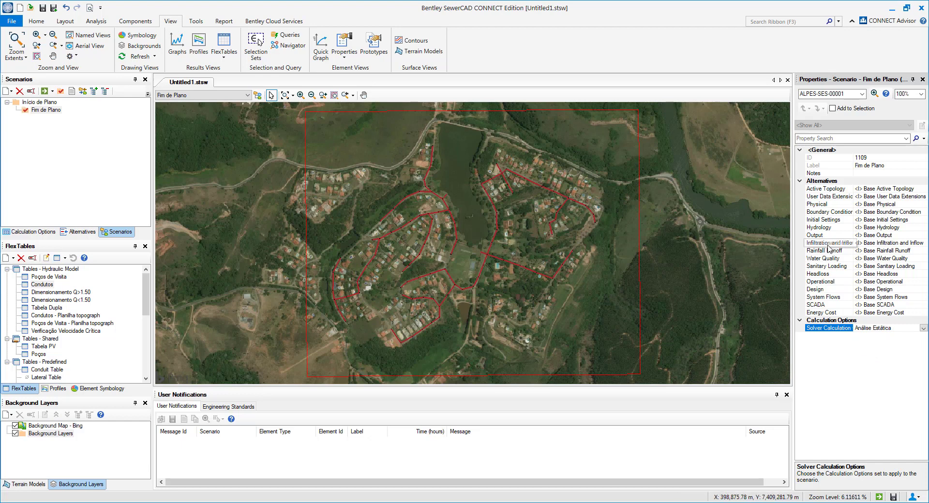
left_click(923, 243)
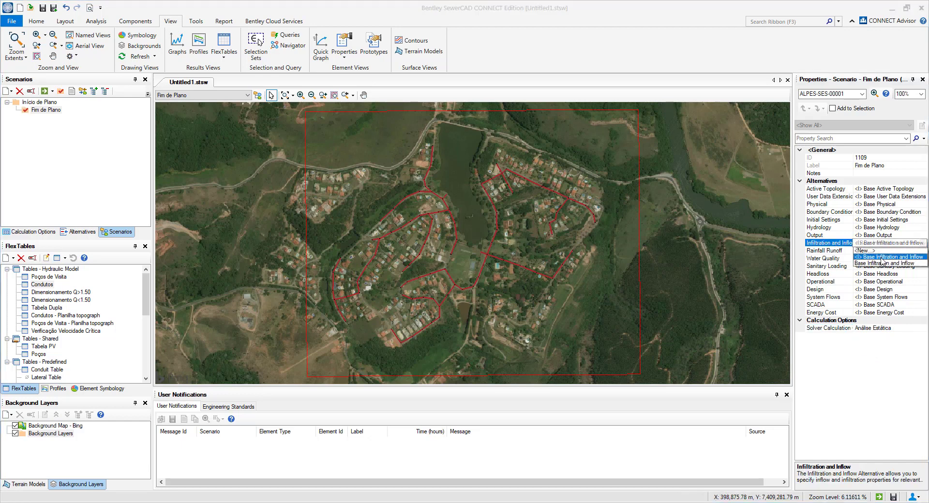
left_click(871, 251)
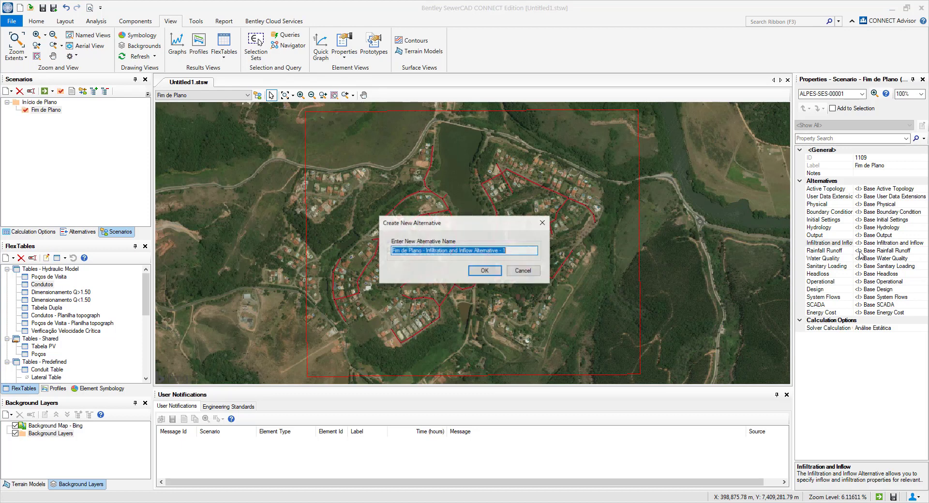
left_click(491, 271)
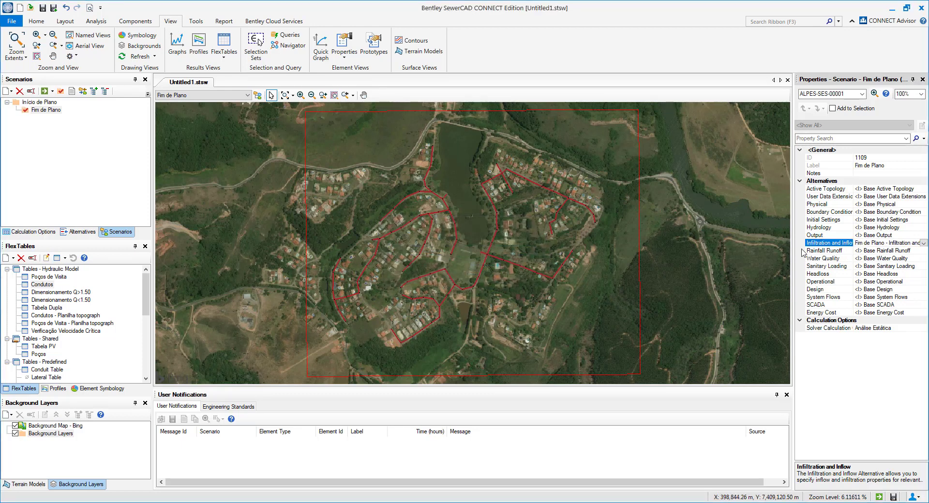
left_click(836, 246)
- Globally set the Infiltration Rate per Loading Unit of all conduits to 0.37 L/s in the Condutos table and close it
double_click(42, 285)
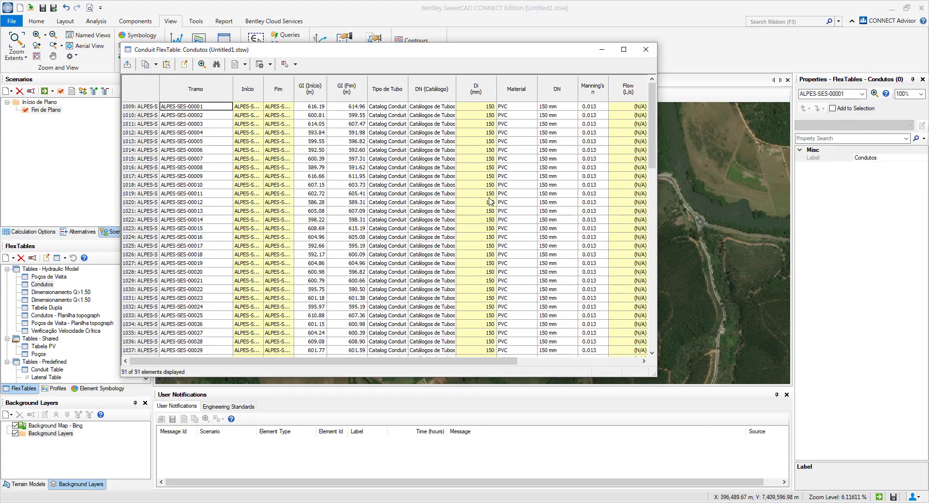
left_click(541, 361)
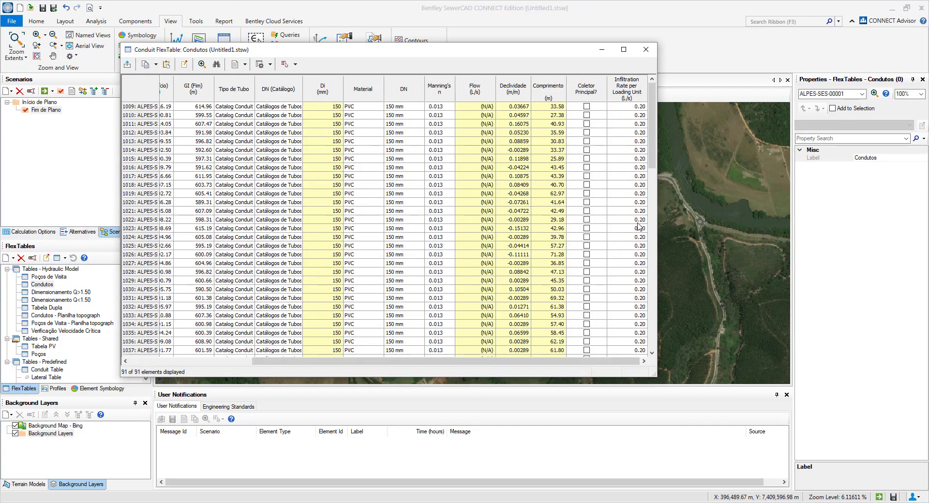
right_click(639, 104)
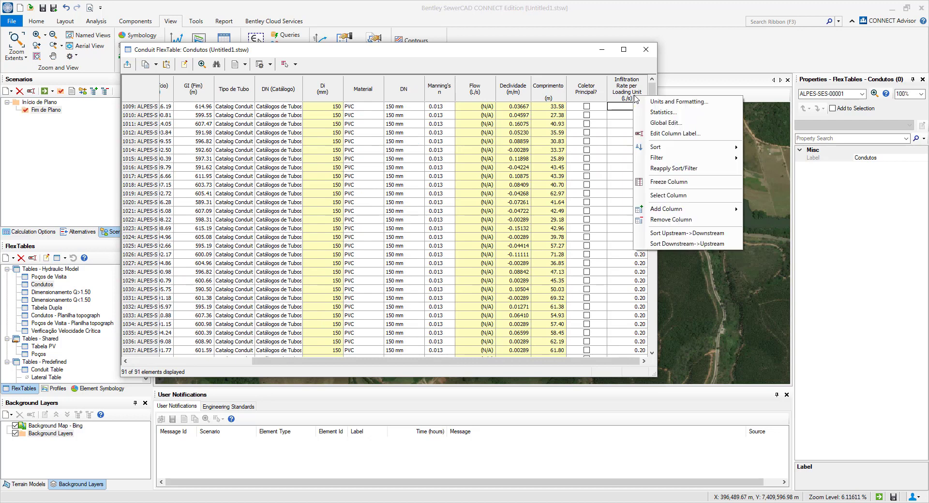
left_click(666, 126)
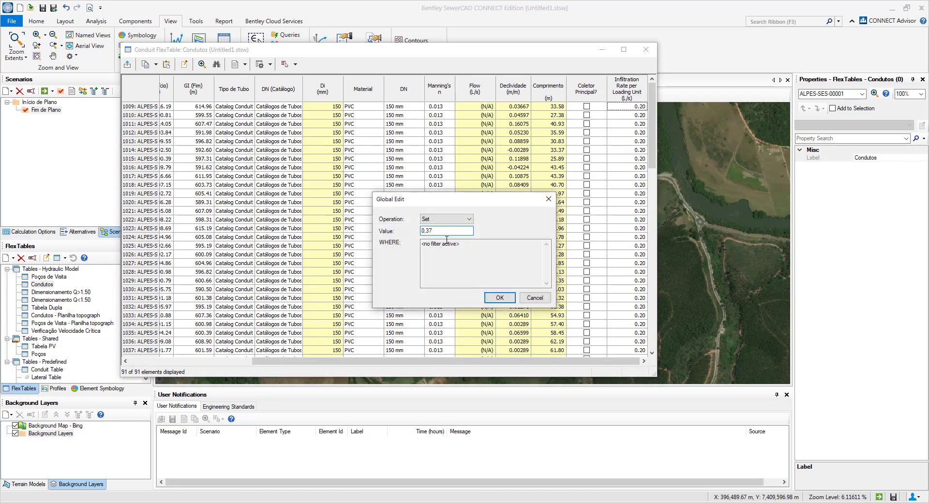
left_click(499, 297)
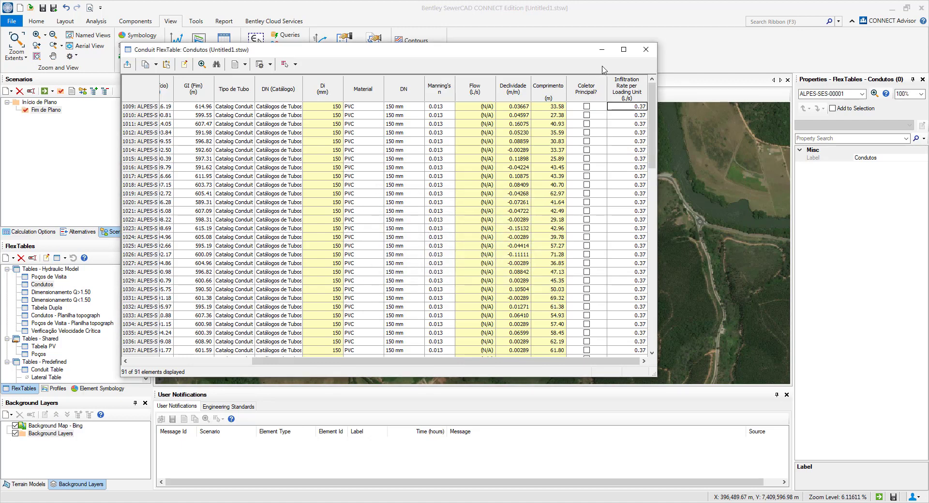
left_click(644, 53)
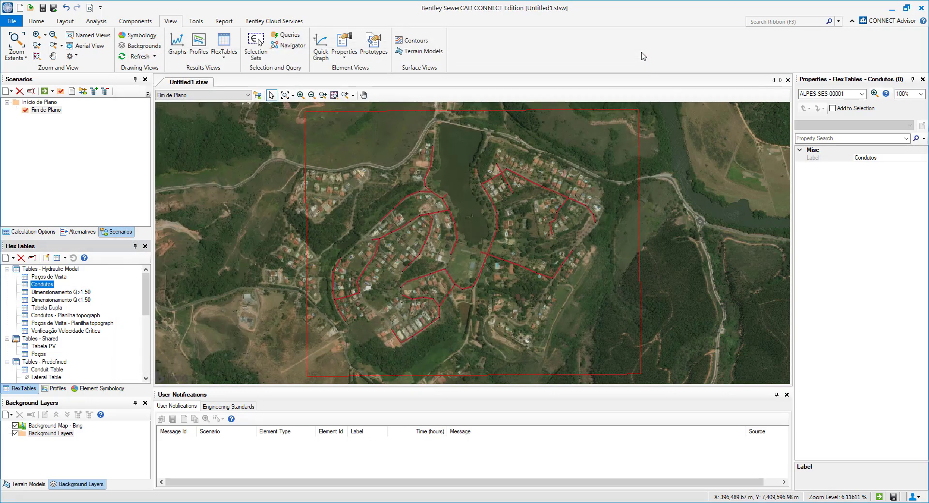
- Compute the Fim de Plano scenario and look up the Velocidade Crítica Superada? query, closing the Queries window when done
left_click(44, 92)
left_click(293, 36)
left_click_drag(734, 184, 738, 214)
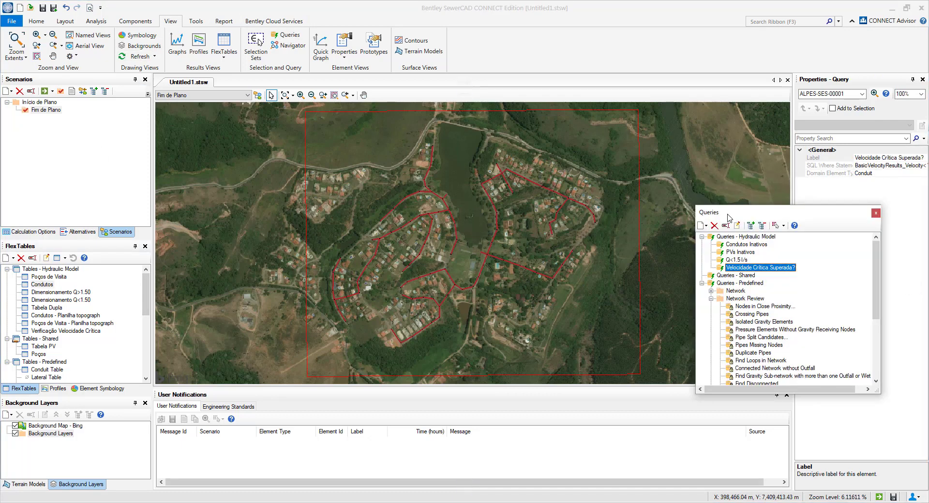
left_click(785, 271)
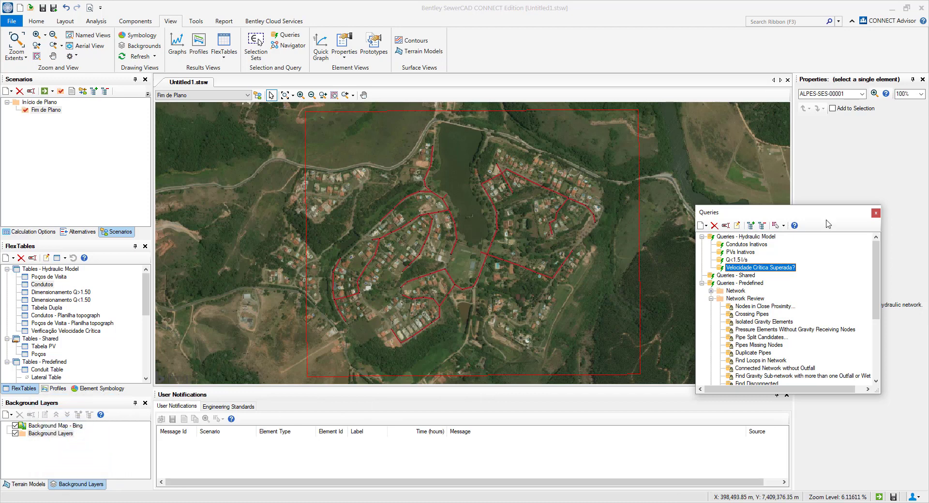
left_click(876, 213)
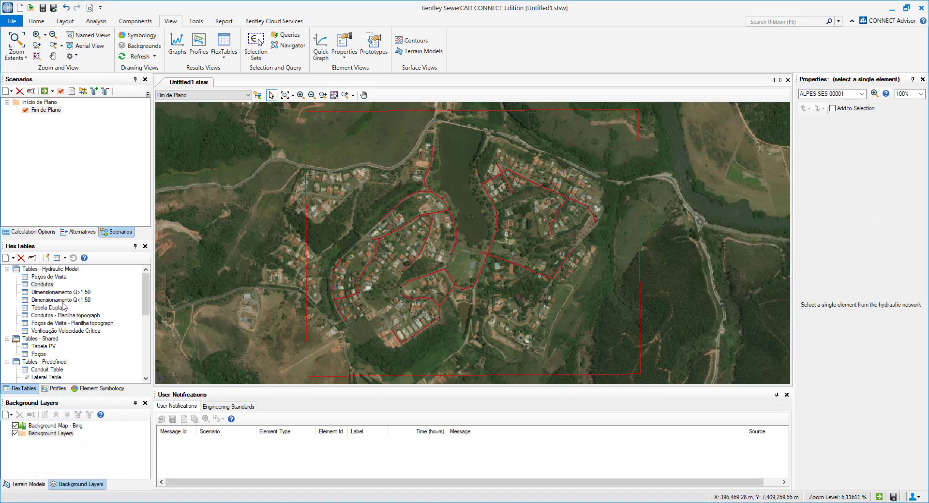
- Check the Verificação Velocidade Crítica table for conduits exceeding the critical velocity and close it
double_click(63, 333)
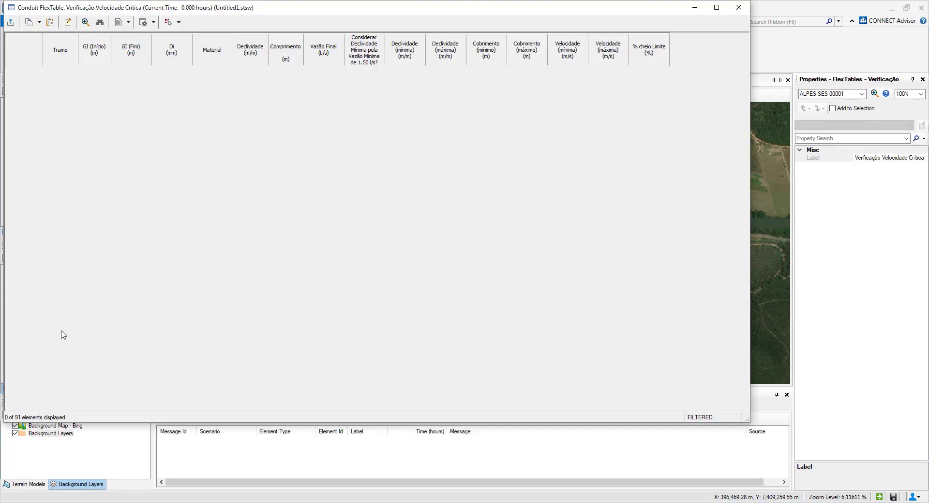
left_click_drag(289, 15, 411, 58)
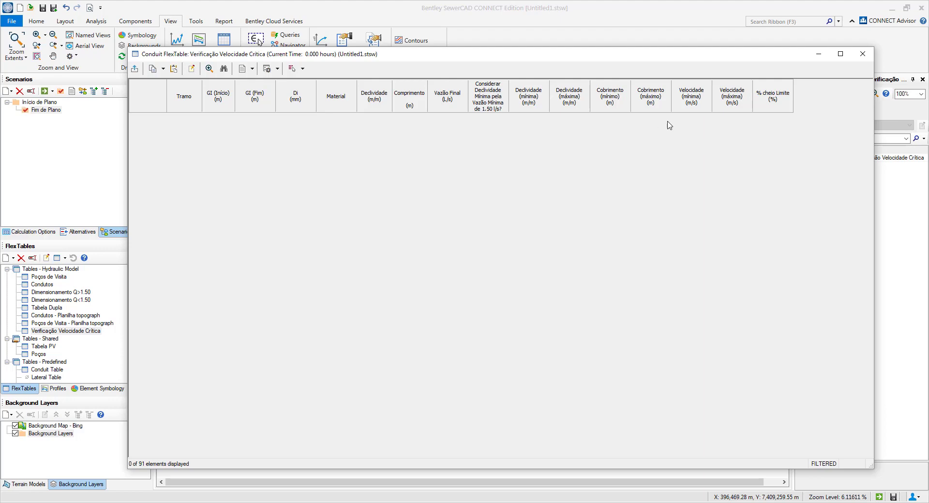
left_click(863, 54)
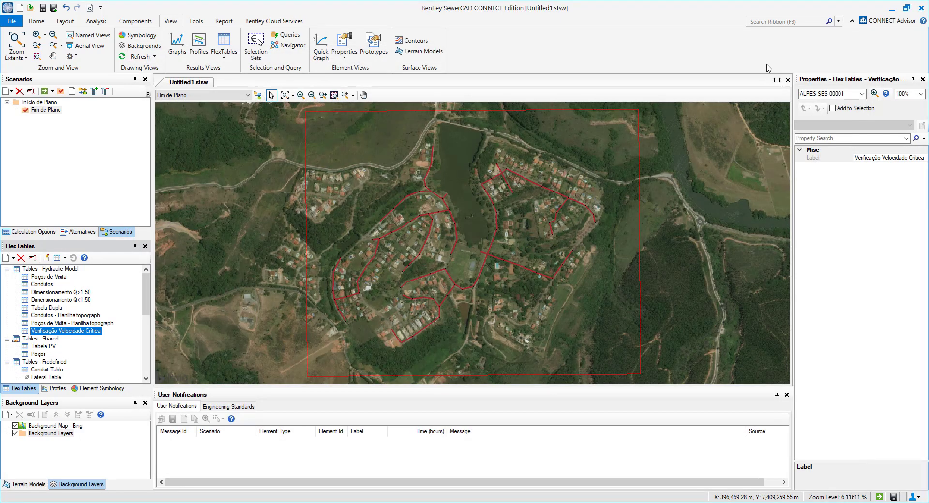
left_click_drag(617, 312, 609, 320)
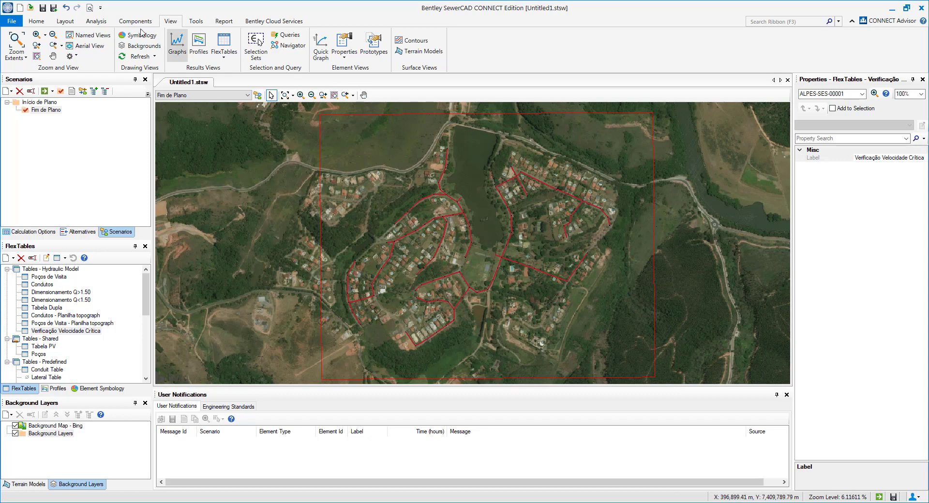
scroll(249, 238, "up", 4)
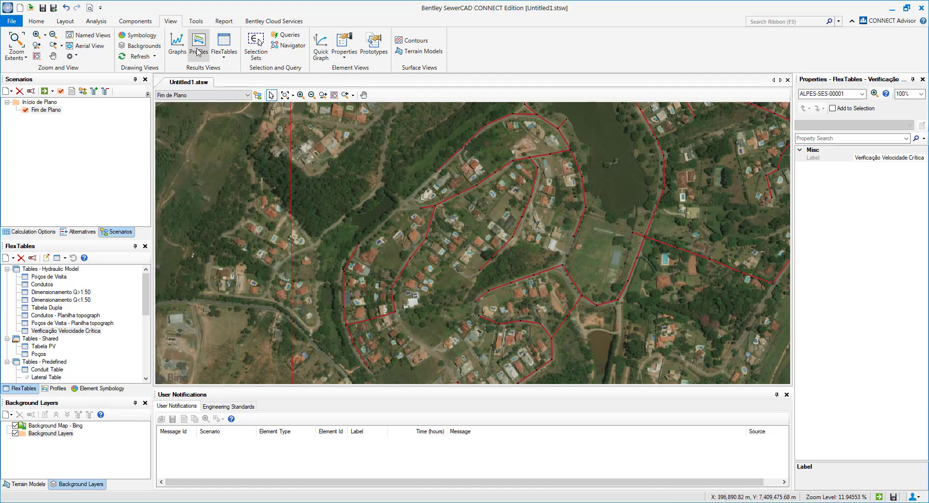
- Run the predefined Trace Downstream query with manhole ALPES-SESPV-00026, picked from the drawing, as the Upstream Element
left_click(290, 38)
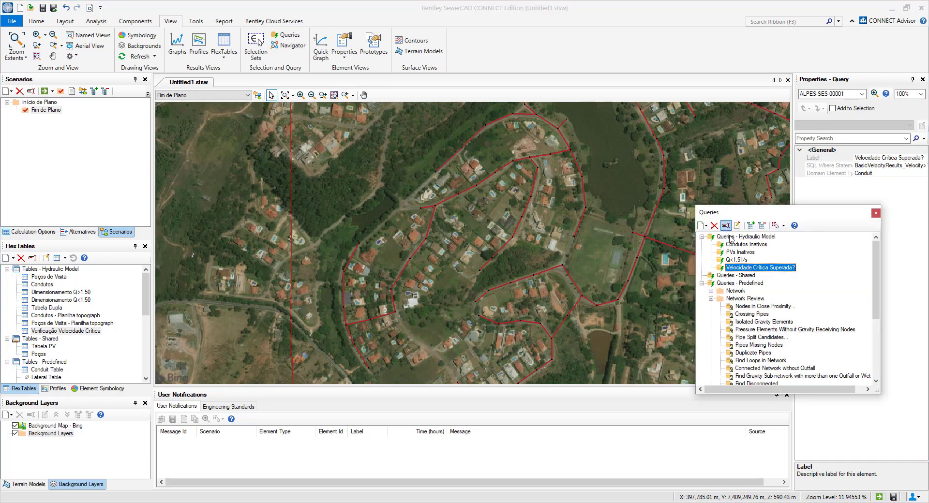
scroll(737, 356, "down", 5)
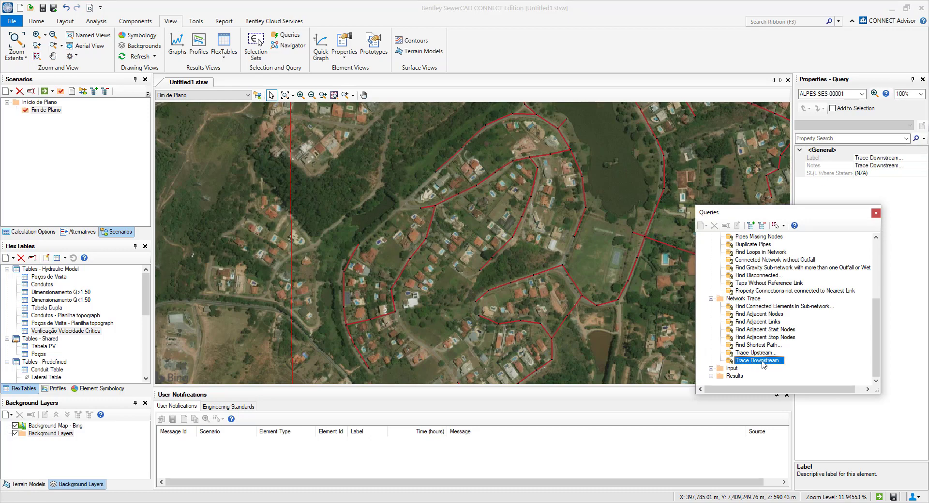
double_click(756, 361)
left_click(555, 216)
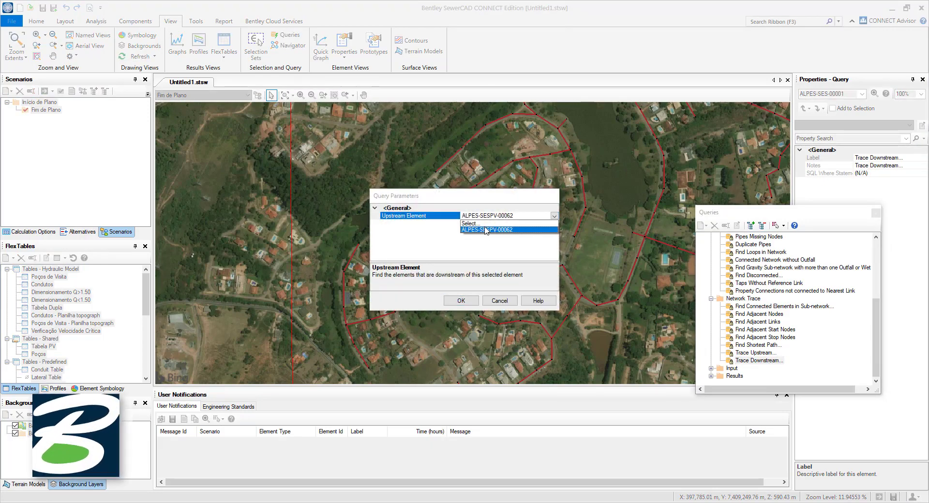
left_click(508, 228)
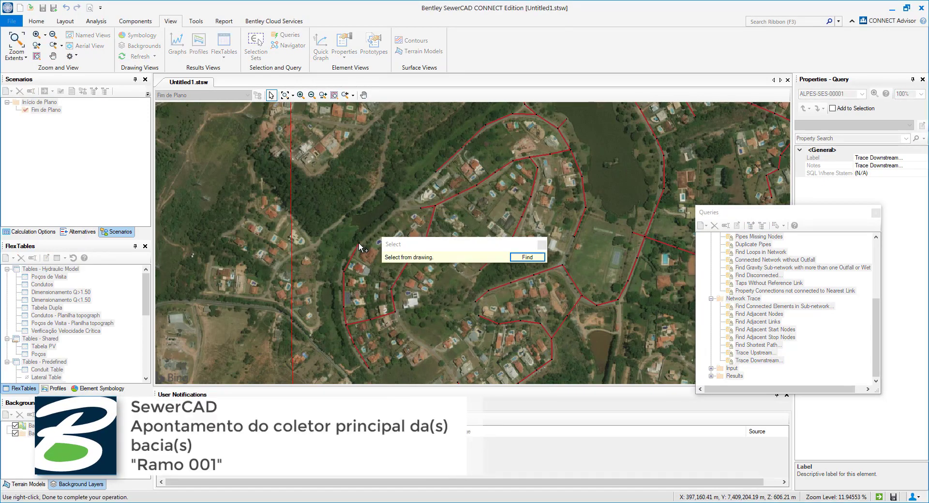
left_click_drag(358, 243, 322, 228)
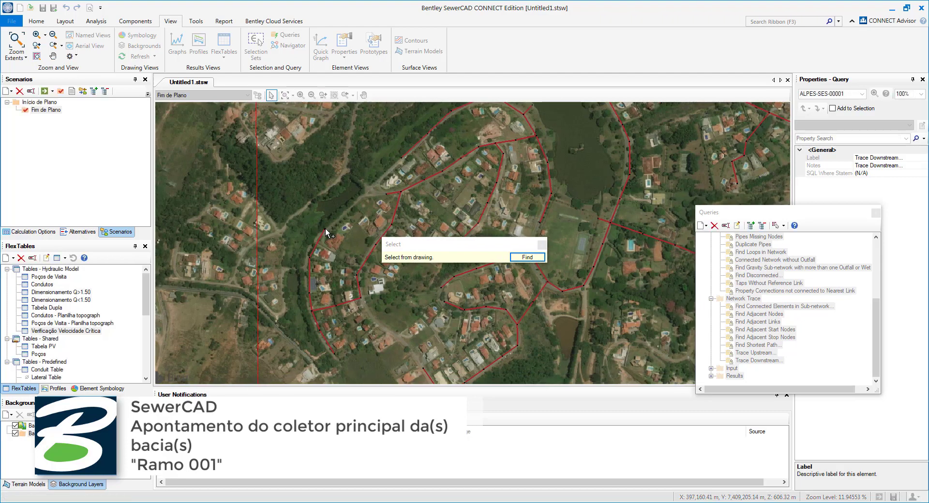
left_click(326, 227)
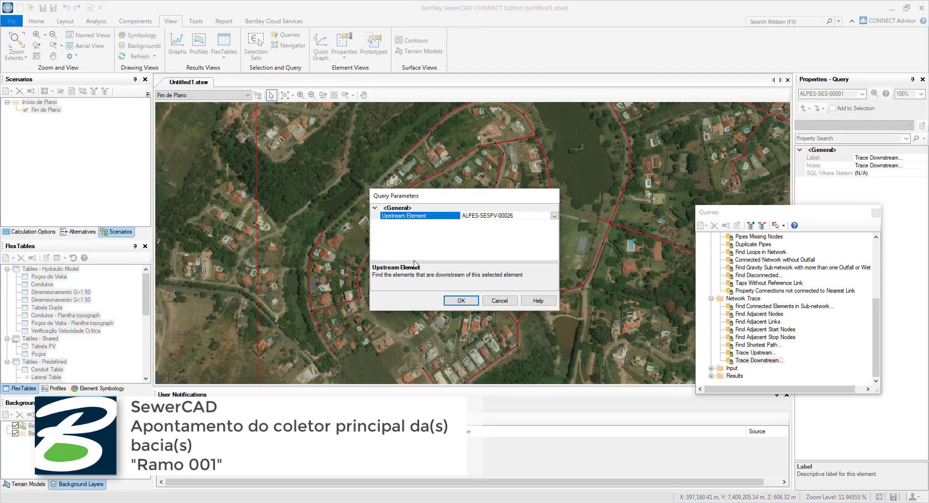
left_click(462, 301)
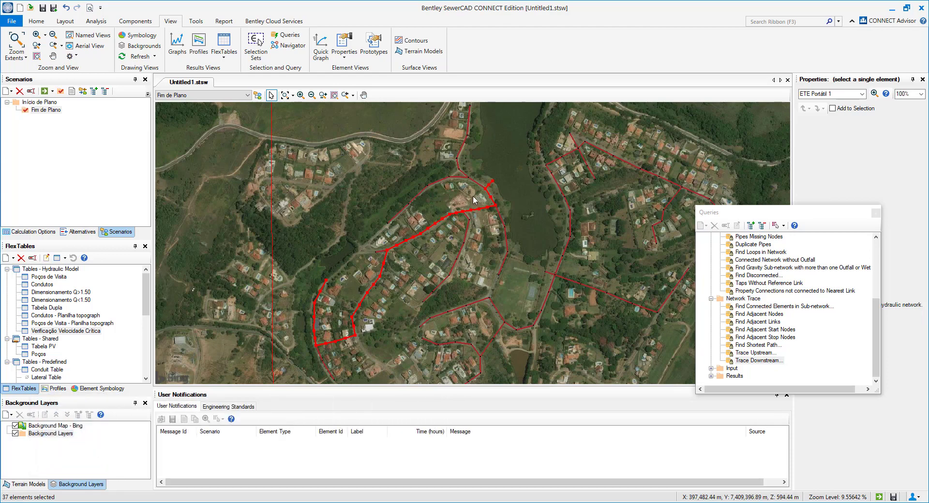
- Group-edit the traced elements in the Condutos - Planilha topograph table, globally enabling Coletor Principal?, and close the table
right_click(425, 269)
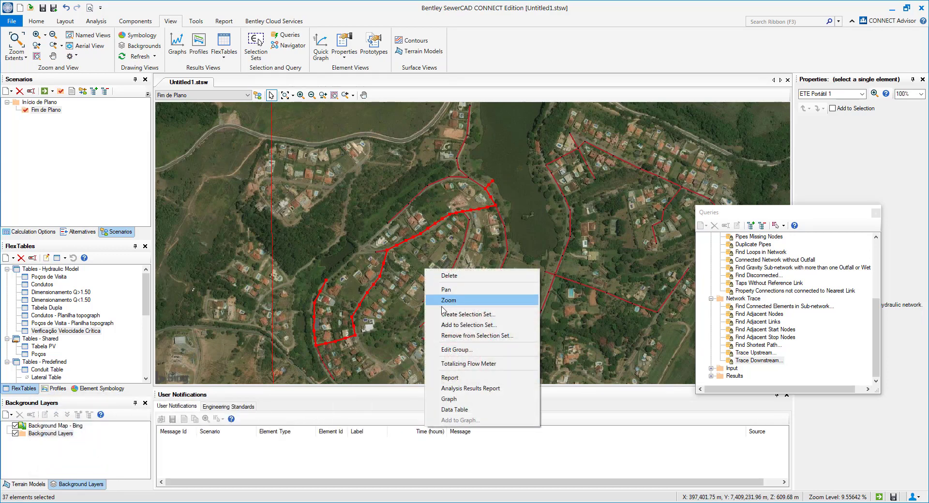
left_click(449, 350)
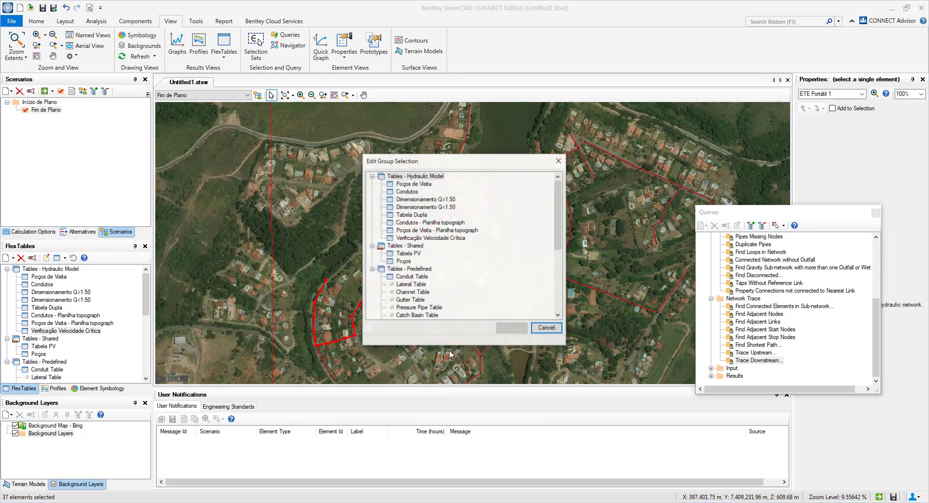
double_click(411, 224)
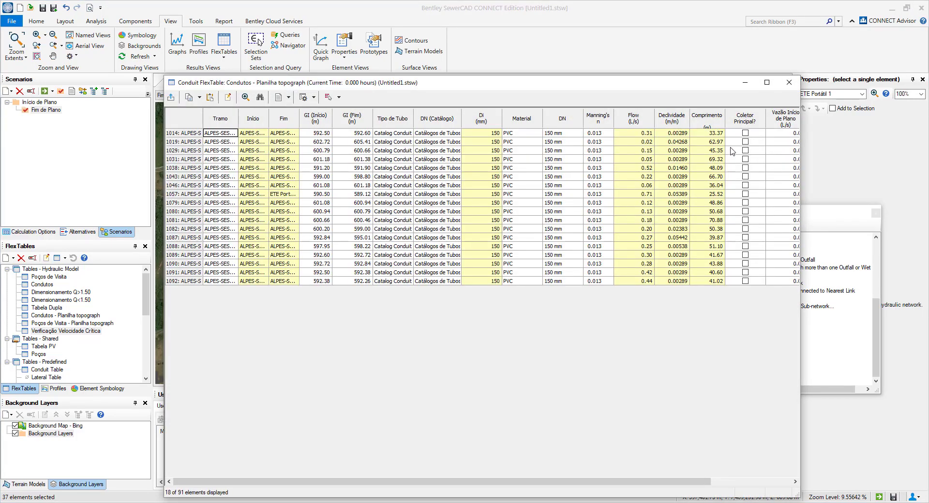
right_click(745, 115)
left_click(772, 120)
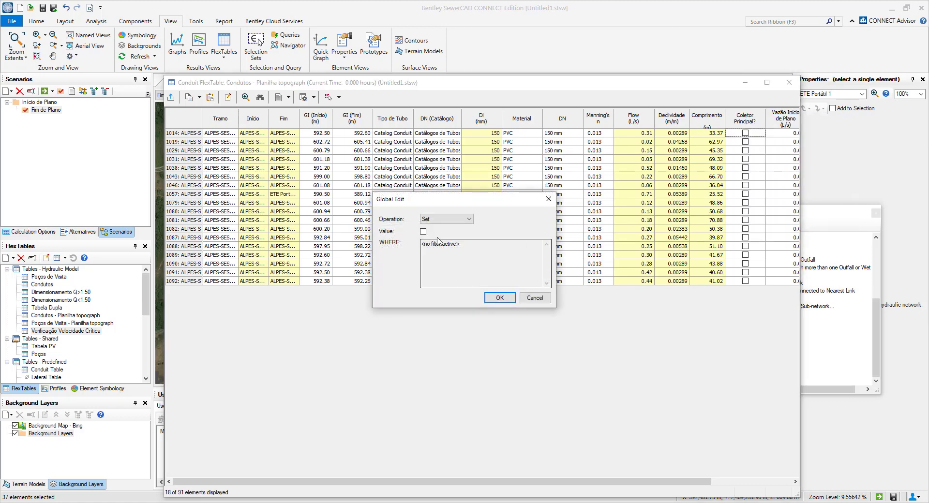
left_click(423, 232)
left_click(503, 296)
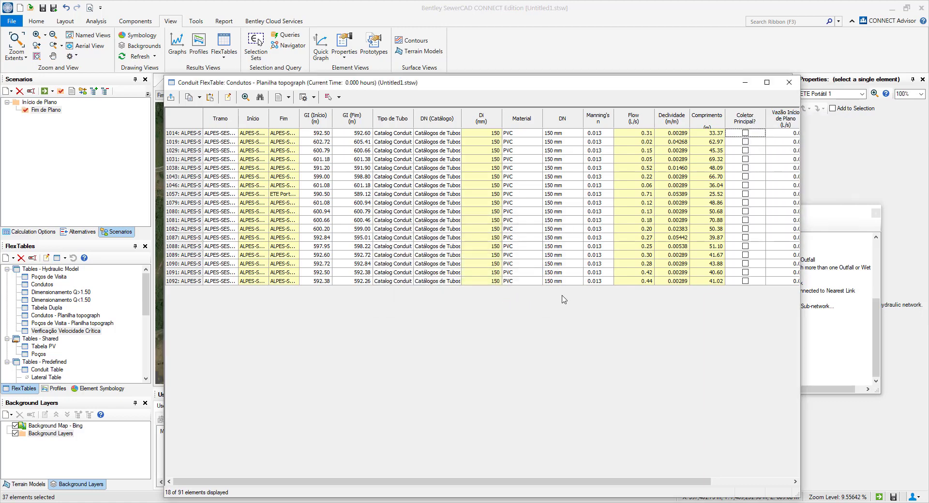
left_click(789, 83)
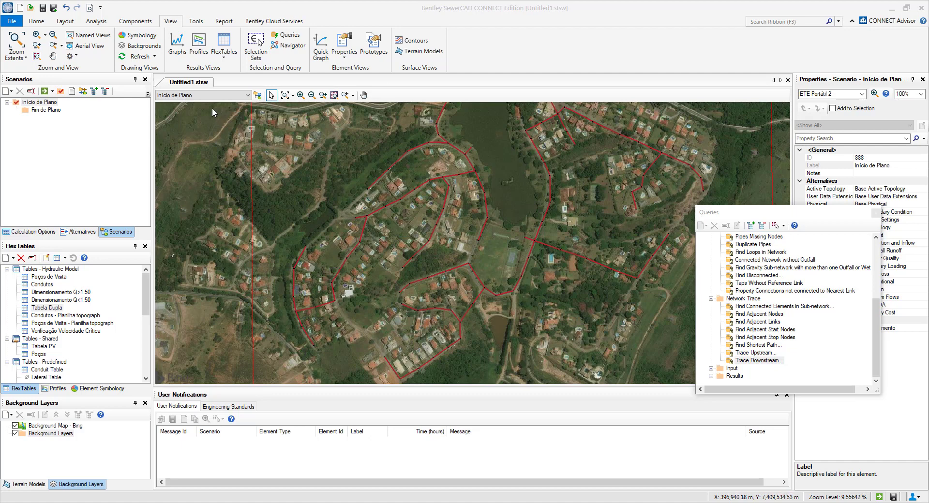
- Make Fim de Plano the current scenario and export all properties of all model elements in CSV format to the suggested folder
left_click(202, 95)
left_click(198, 114)
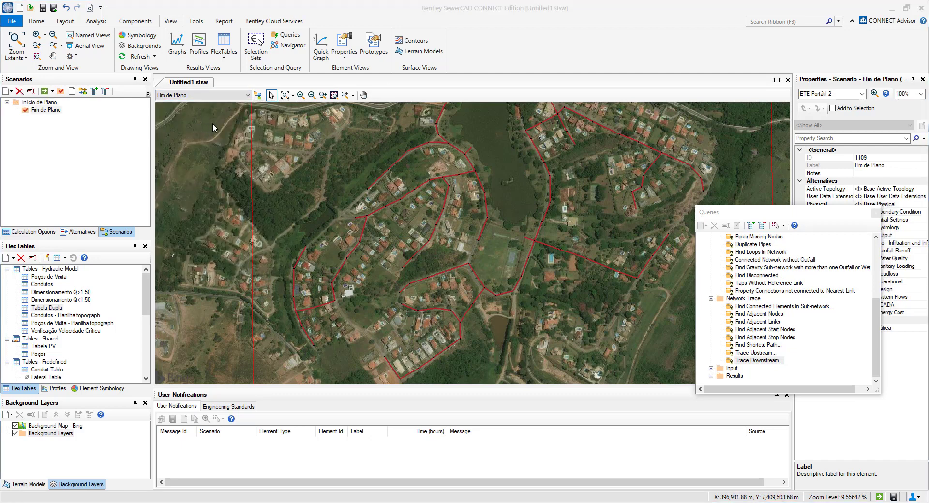
left_click(10, 22)
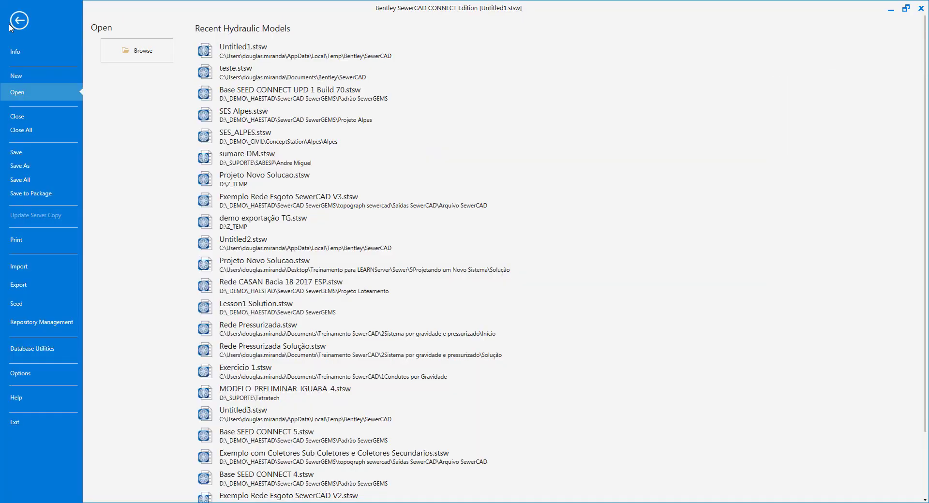
left_click(21, 288)
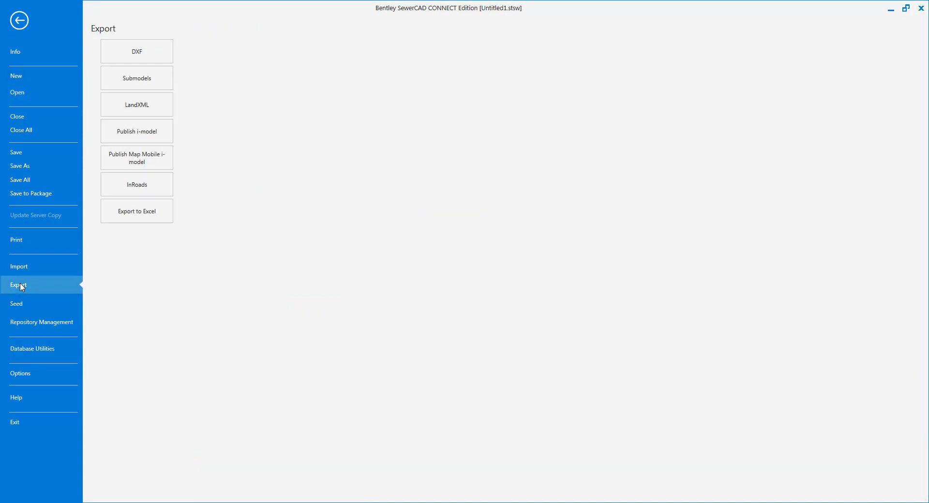
left_click(136, 213)
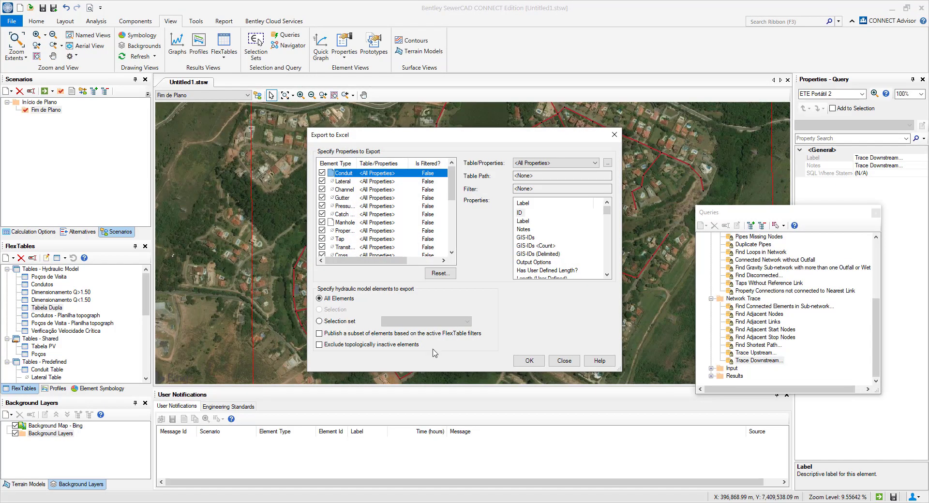
left_click(528, 361)
left_click(450, 242)
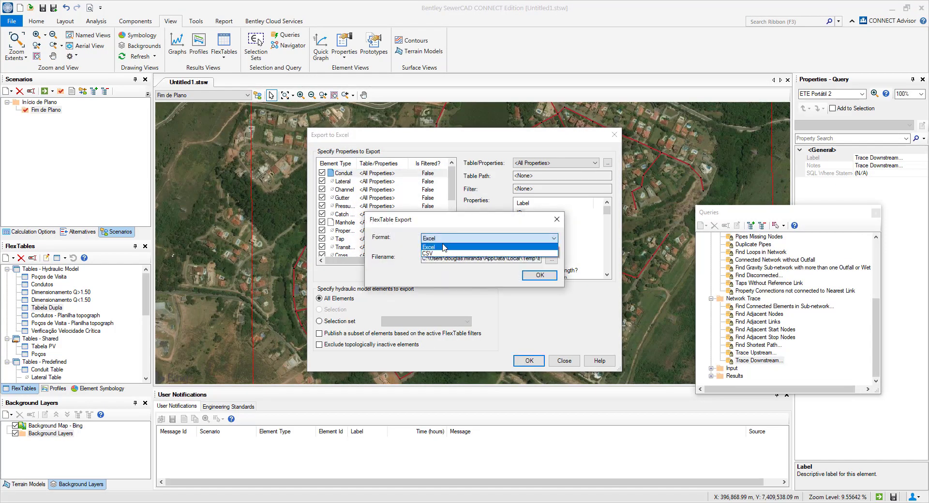
left_click(438, 255)
left_click(506, 242)
left_click(506, 256)
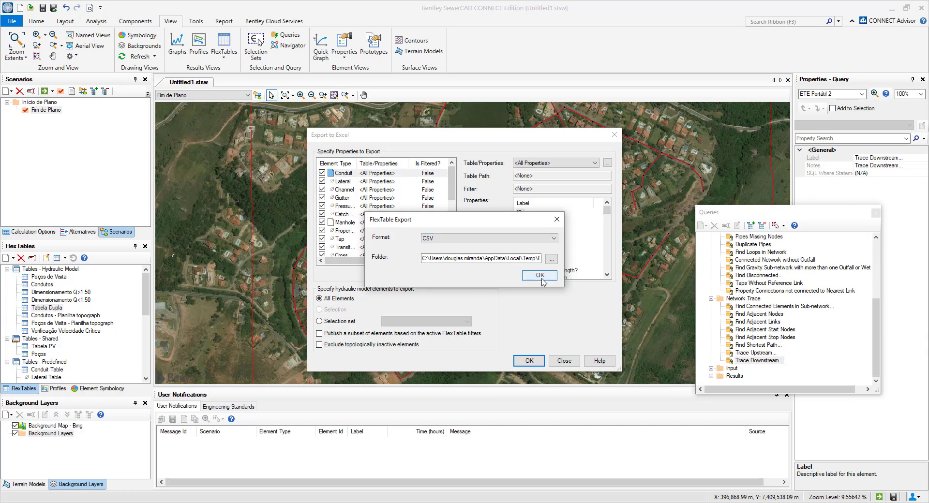
left_click(540, 275)
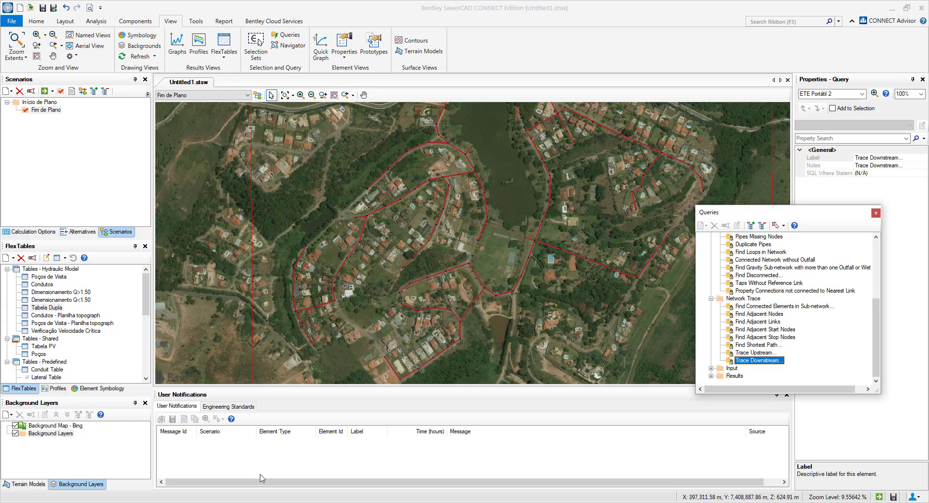
- Launch Bentley topoGRAPH and create a DGN file named Planos SES Alpes in the SES ALPES folder, without assigning a project
right_click(322, 502)
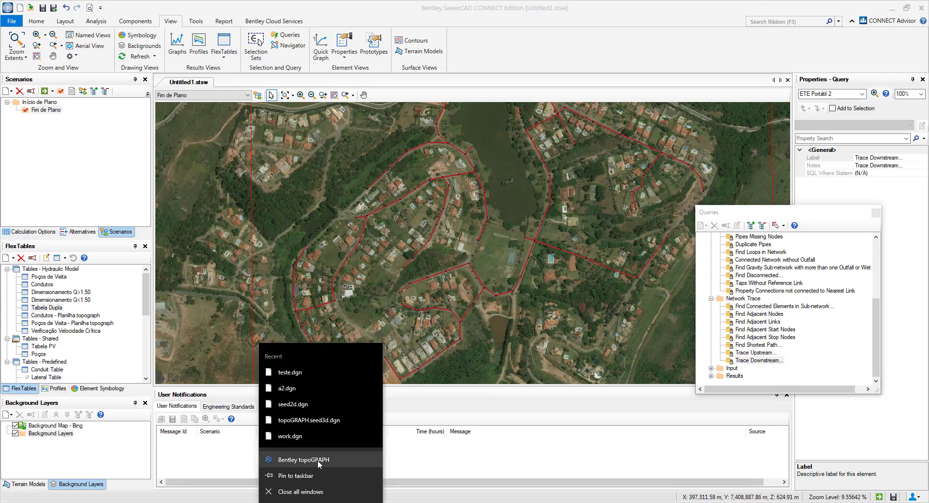
left_click(319, 459)
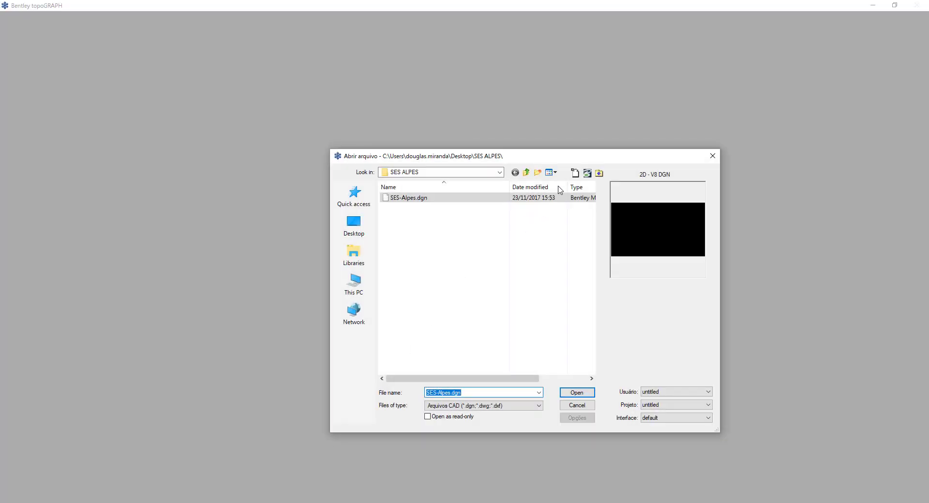
left_click(576, 174)
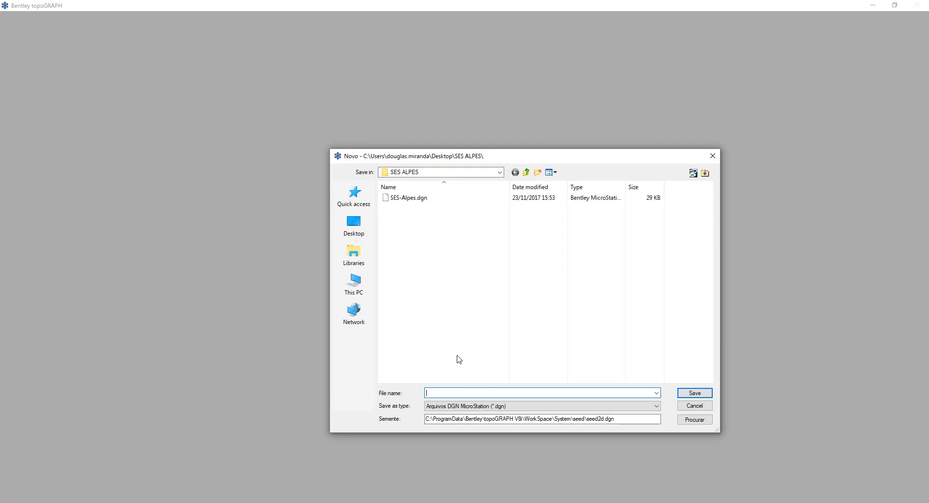
type("Planos SES Alpes")
left_click(697, 393)
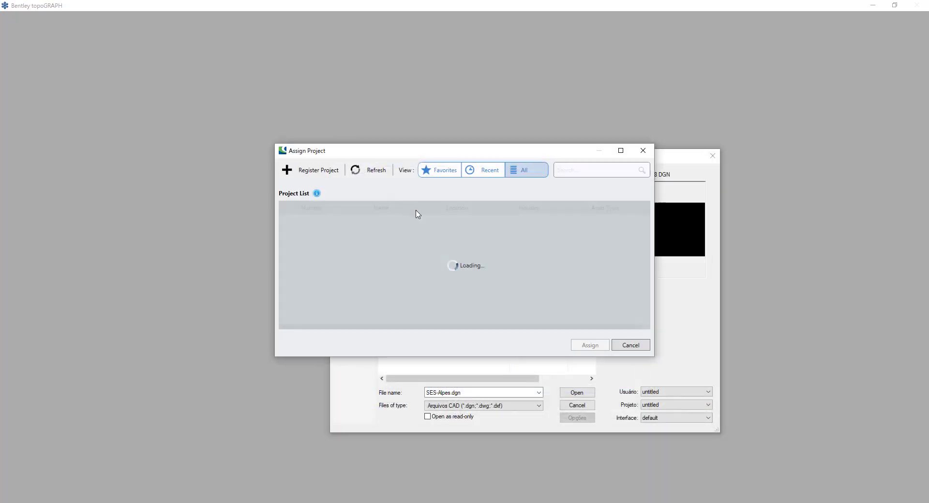
left_click(631, 345)
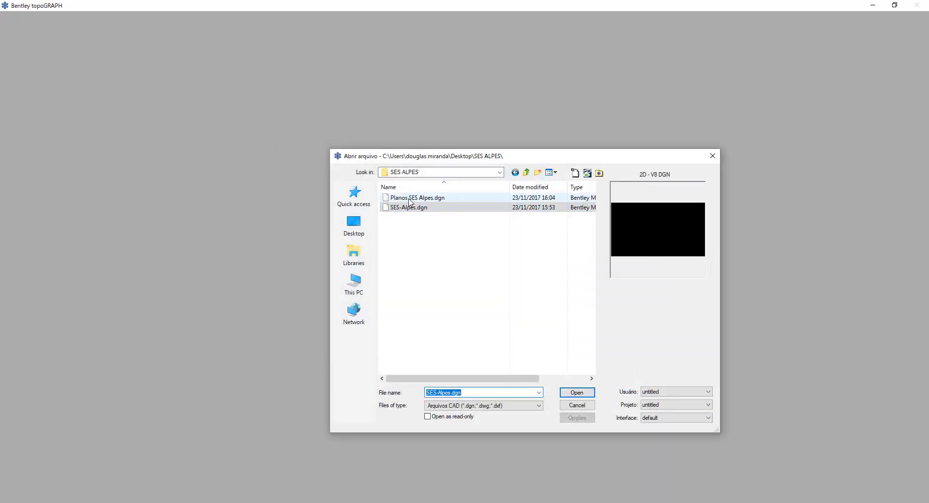
- Open Planos SES Alpes.dgn without assigning a project and maximize Vista 1
double_click(410, 198)
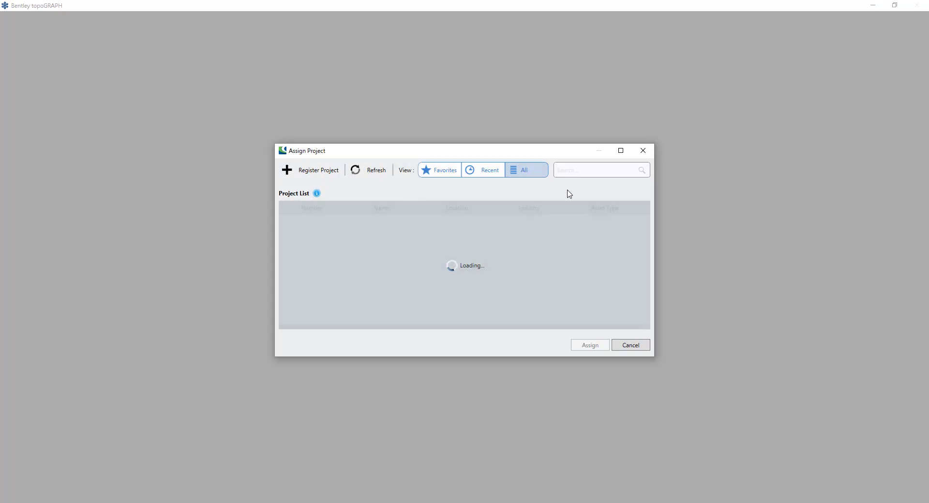
left_click(629, 345)
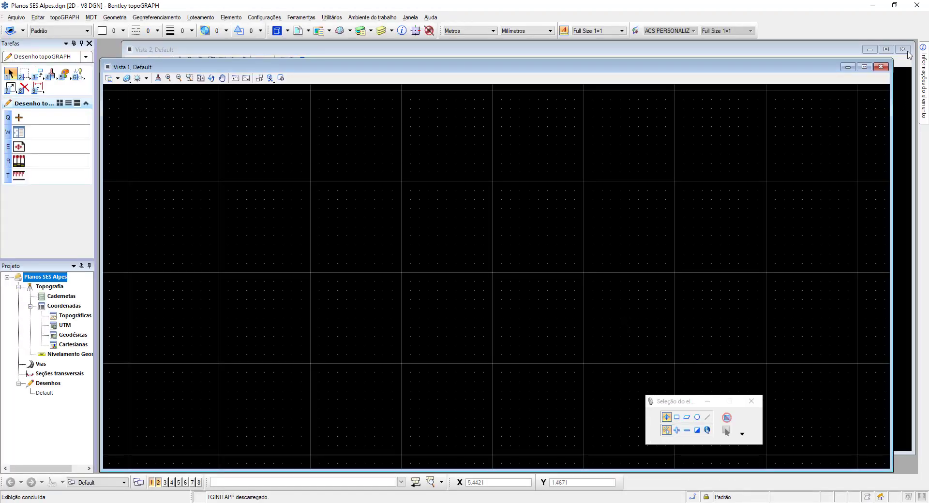
left_click(865, 68)
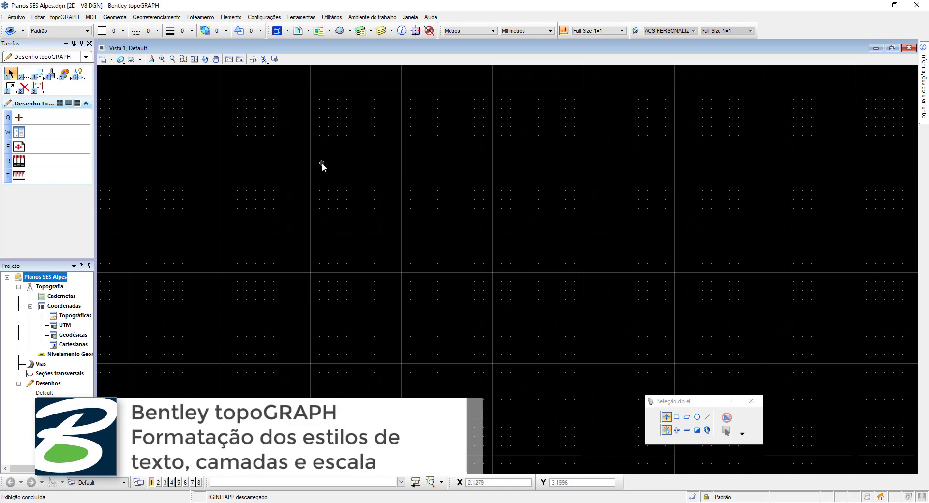
- Open the text styles and set the TG-Cota style's colour to magenta (255,0,199)
left_click(277, 17)
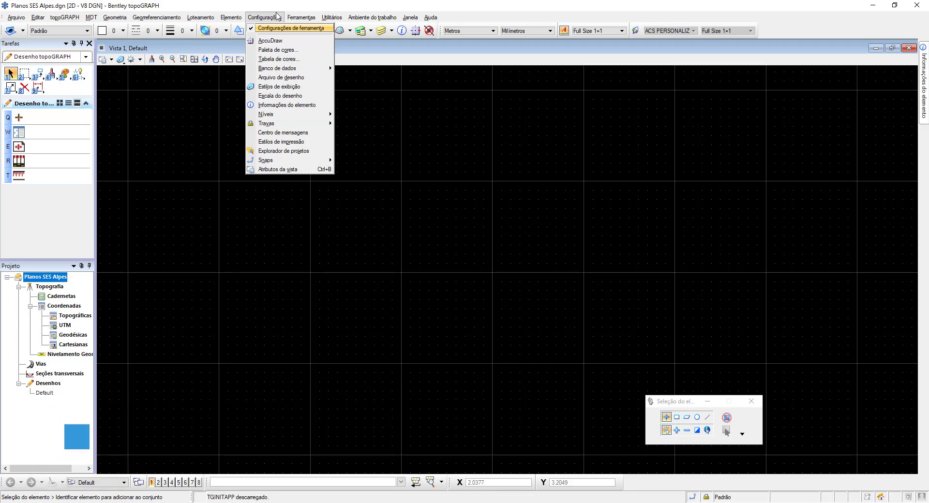
mouse_move(318, 22)
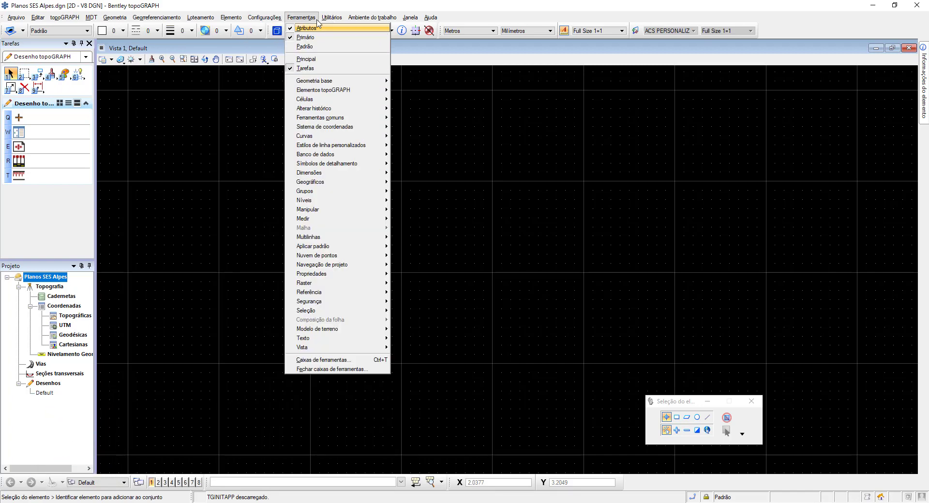
mouse_move(266, 22)
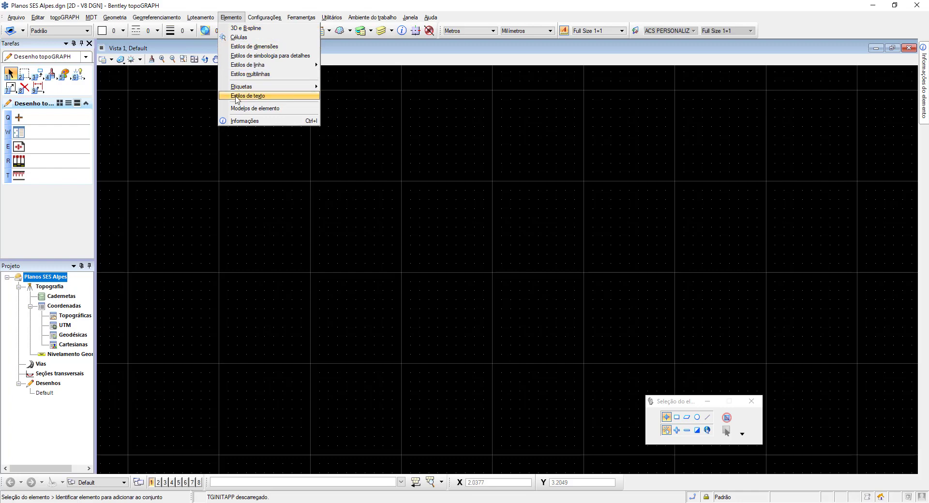
left_click(297, 162)
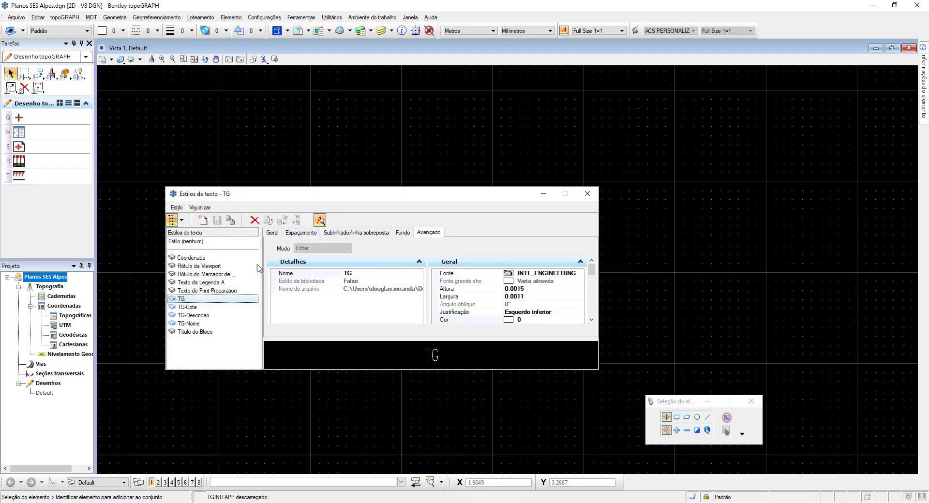
left_click_drag(305, 202, 324, 159)
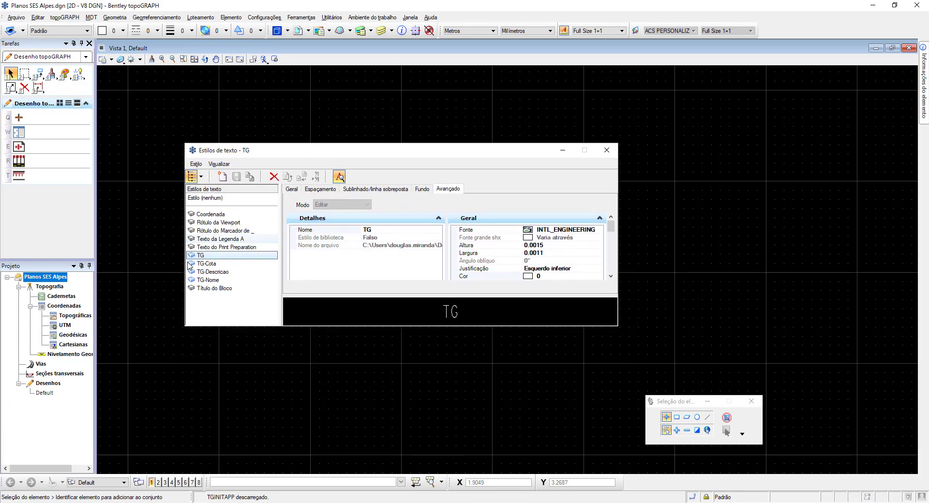
left_click(220, 264)
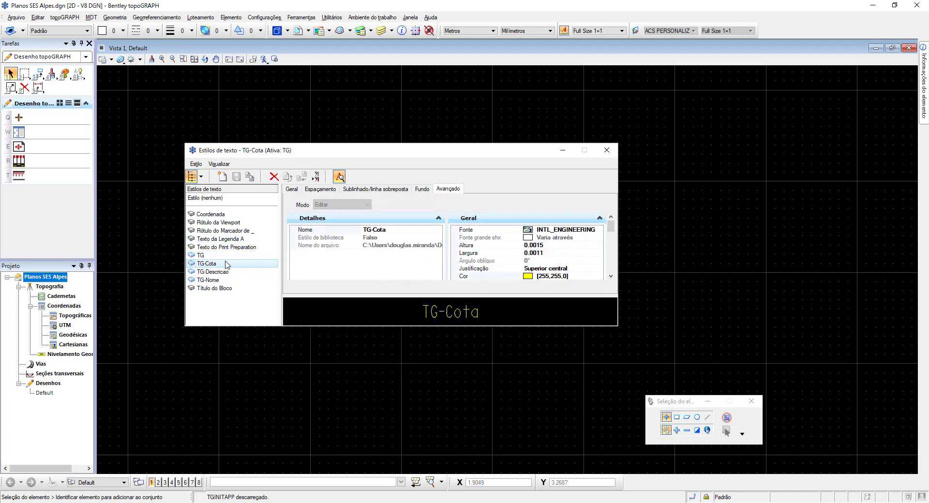
left_click(572, 276)
left_click(598, 276)
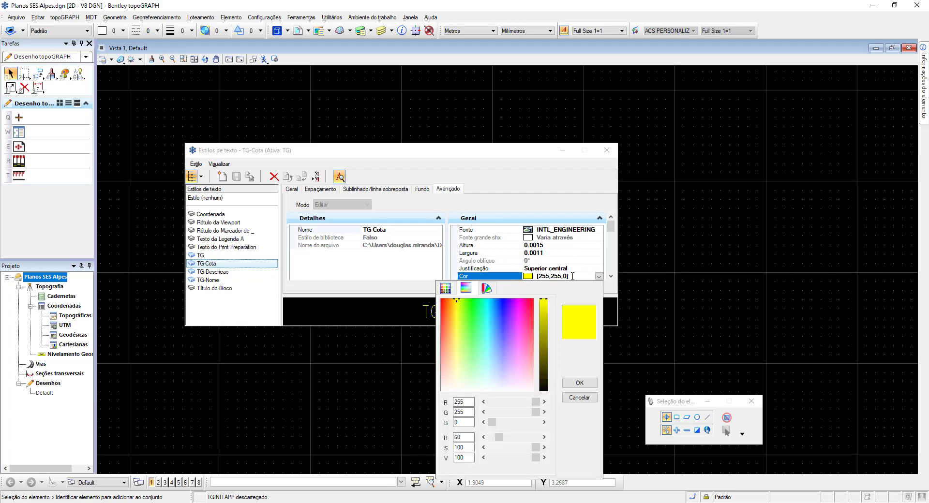
left_click(522, 301)
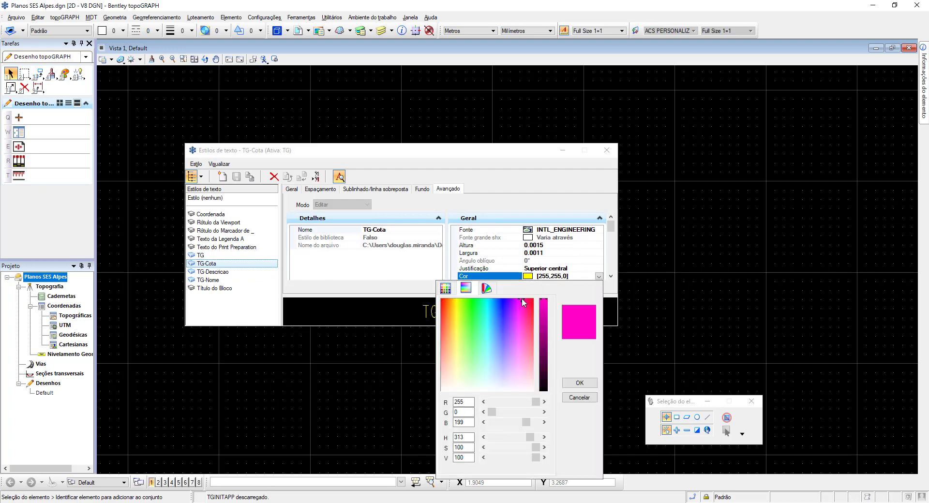
left_click(579, 383)
- Close the text styles, saving the changes, and set the drawing's annotation scale to 1:1000
left_click_drag(217, 272, 214, 282)
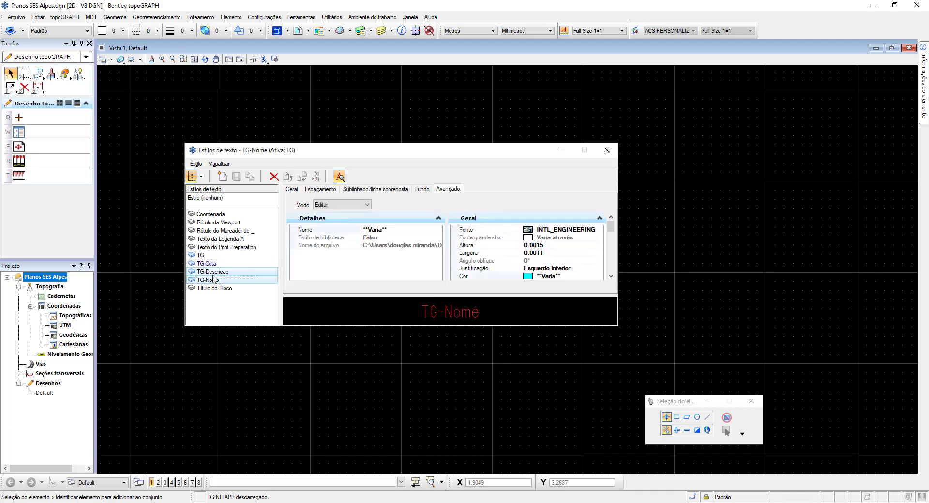
left_click(218, 274)
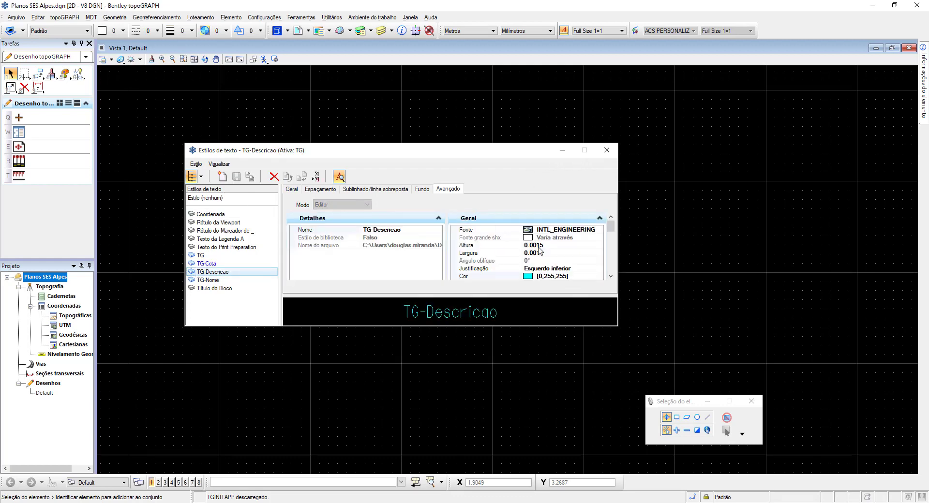
left_click(207, 263)
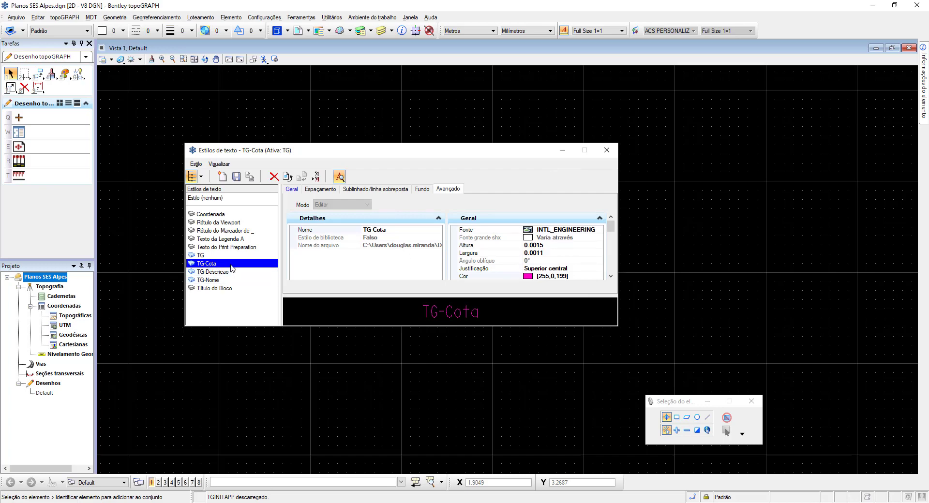
left_click(607, 151)
left_click(412, 208)
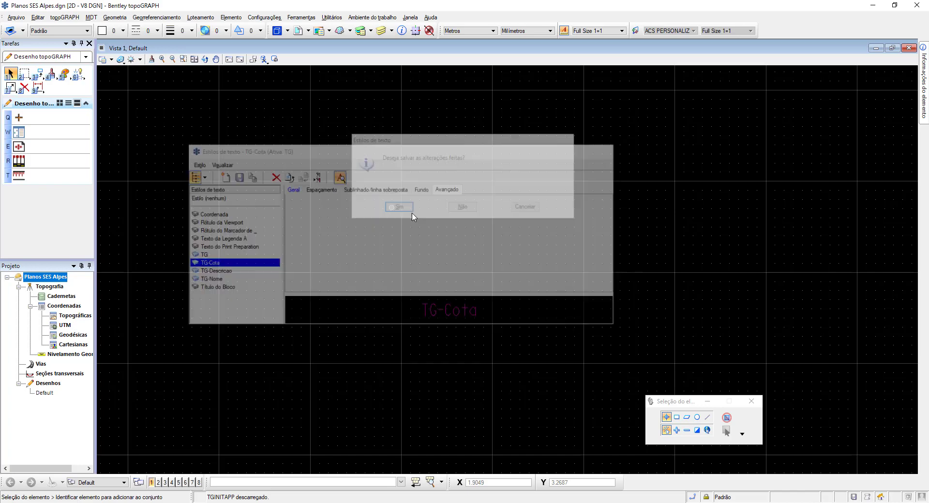
left_click(591, 32)
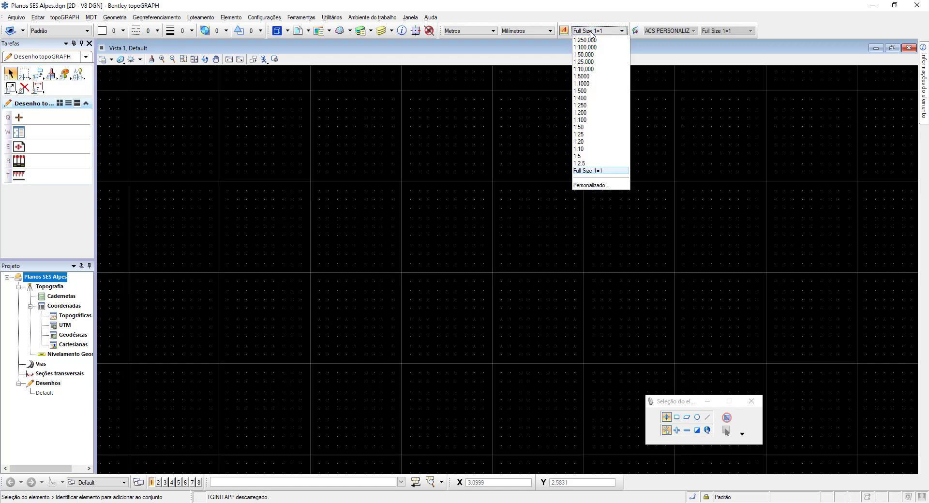
left_click(582, 83)
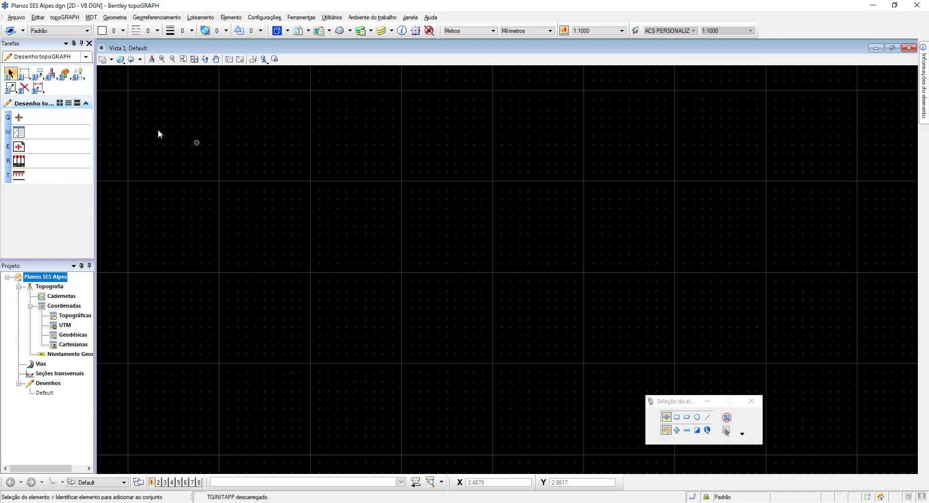
- Start the SewerCAD data import and choose the SES ALPES folder on the Desktop as its source
left_click(74, 18)
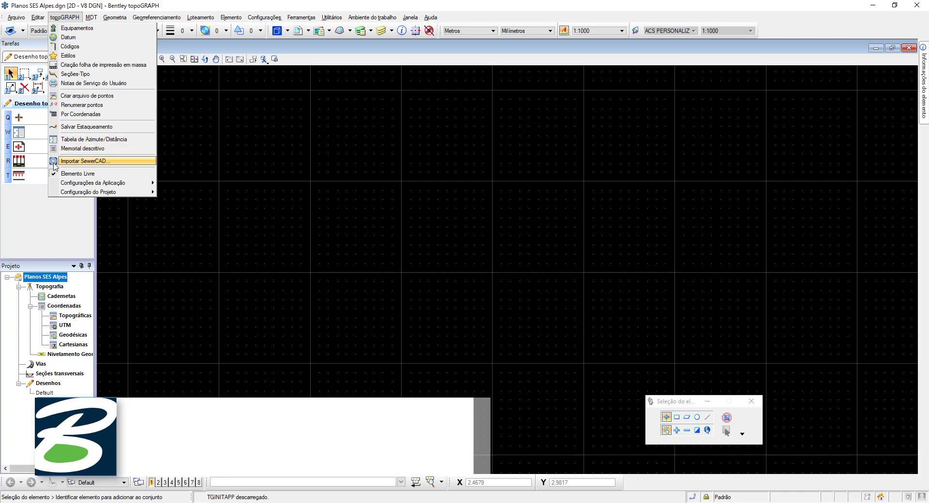
left_click(110, 162)
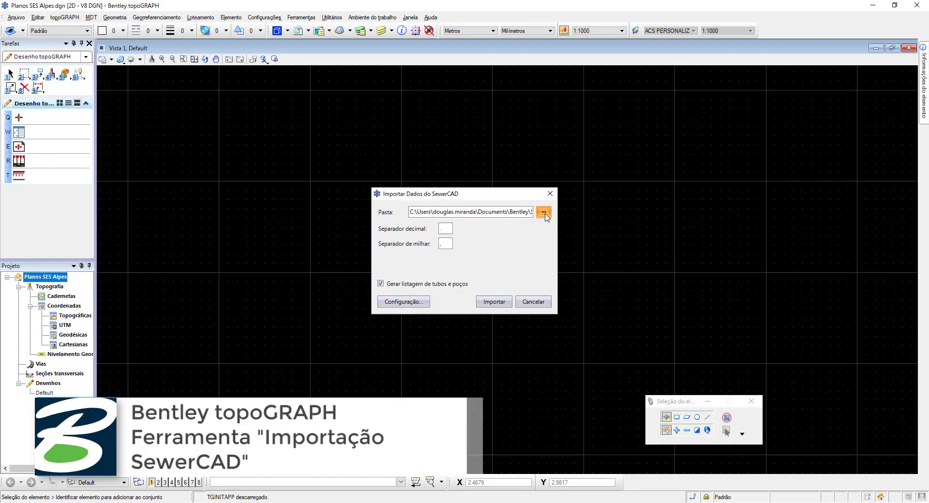
left_click(546, 216)
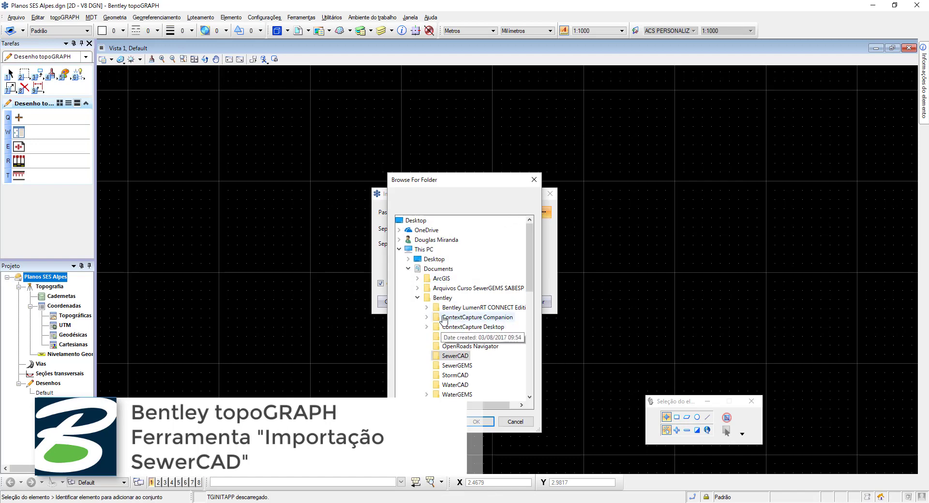
double_click(434, 259)
left_click(445, 278)
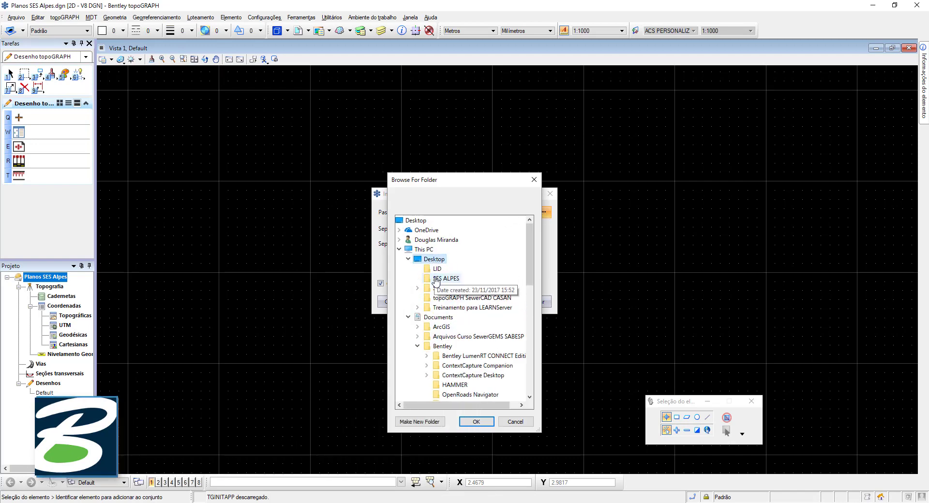
left_click(476, 422)
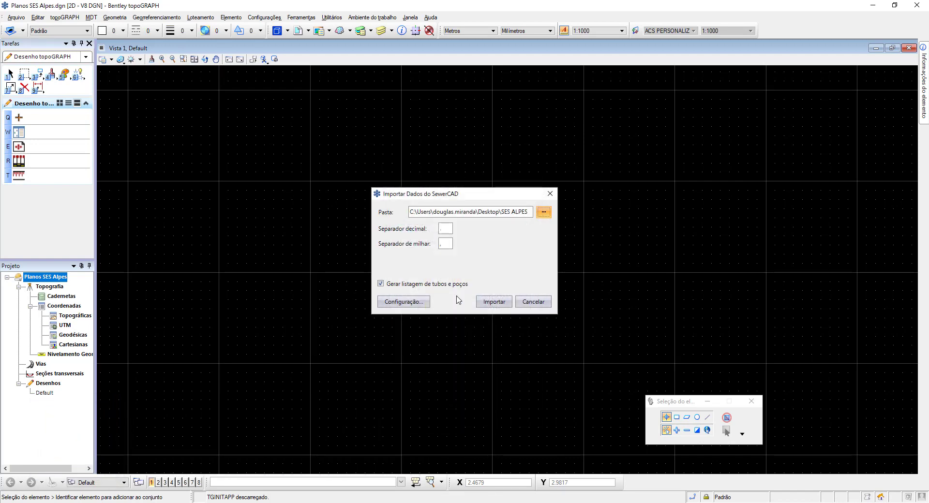
- Configure the import with TG-Cota for annotations, TG for point and pipe names, and layers REDE, PV and TXT
left_click(426, 304)
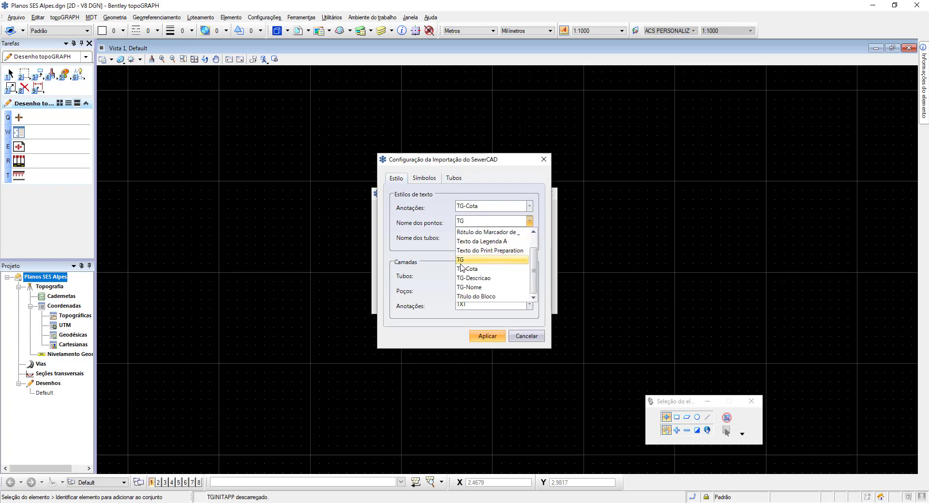
left_click(423, 222)
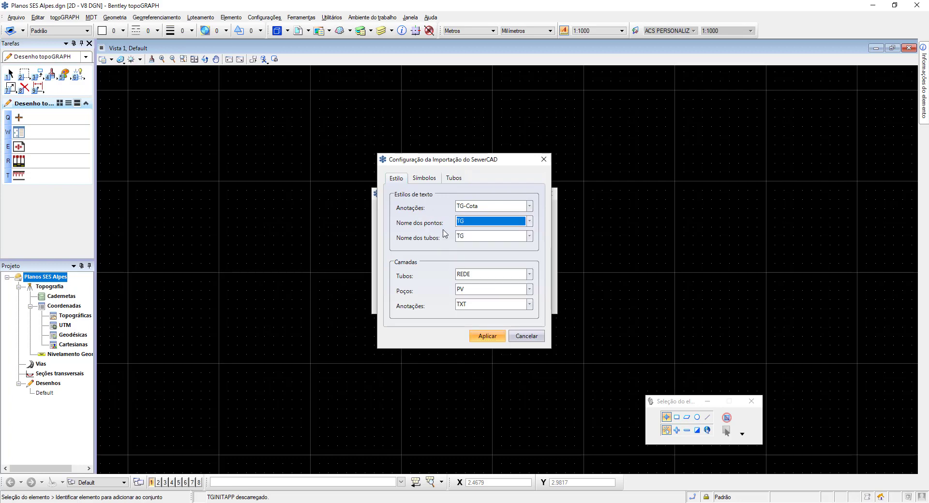
left_click(478, 206)
left_click(479, 207)
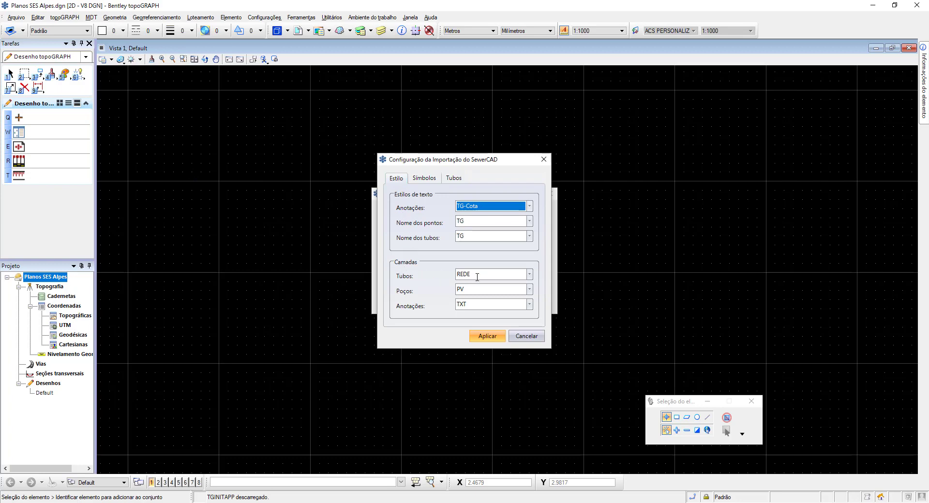
left_click(530, 274)
left_click(529, 275)
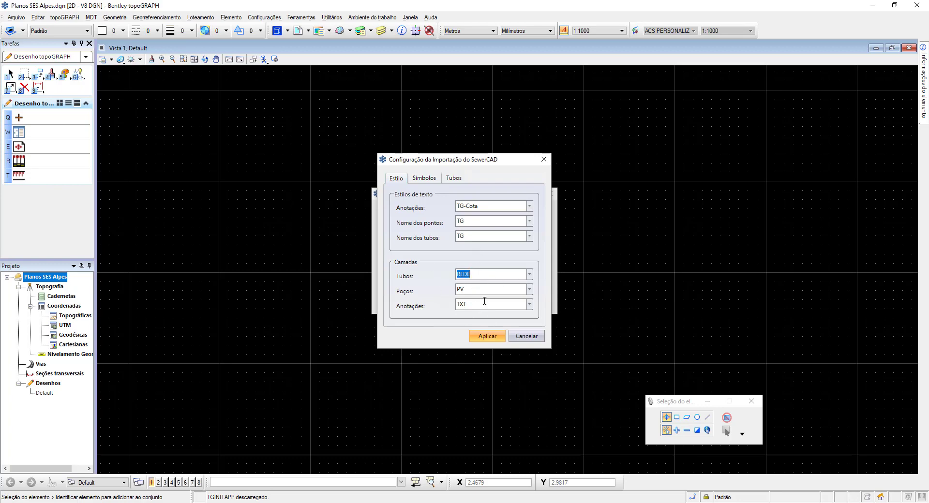
- Review the import's two-circle symbol limits and graphic settings per pipe diameter, and apply the configuration
left_click(428, 179)
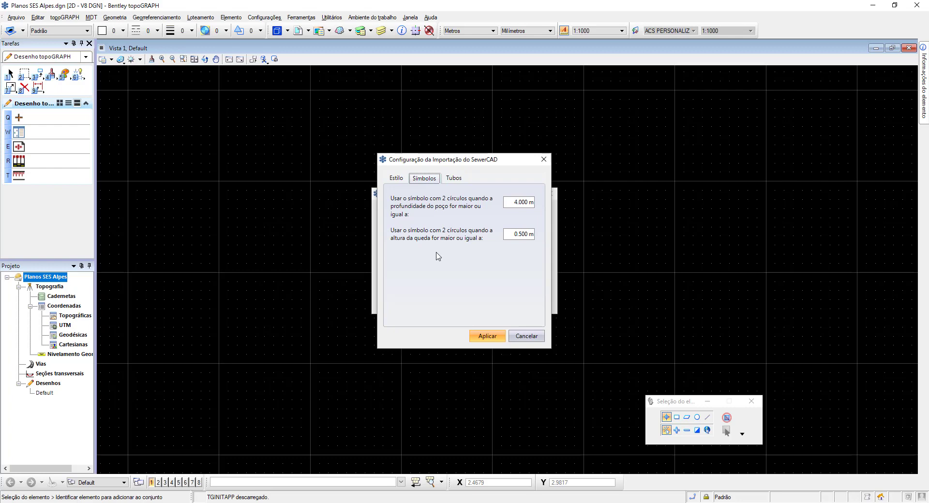
left_click(456, 179)
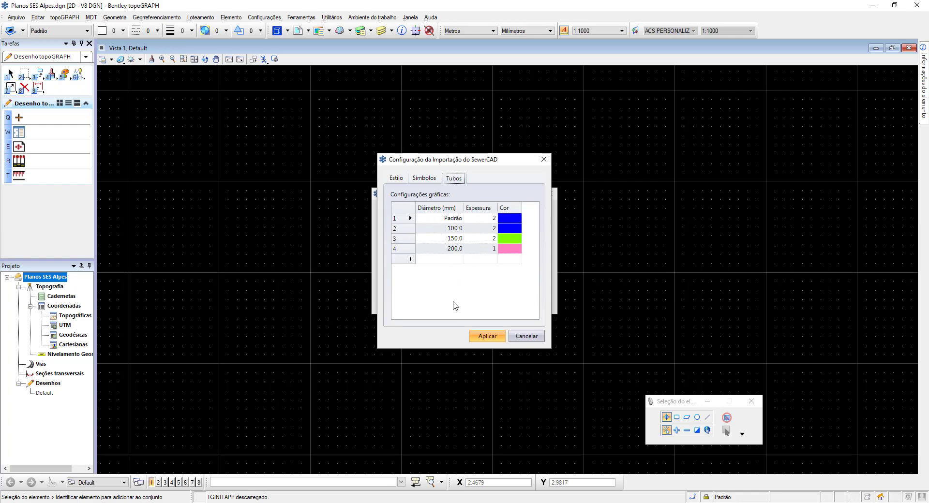
left_click(488, 337)
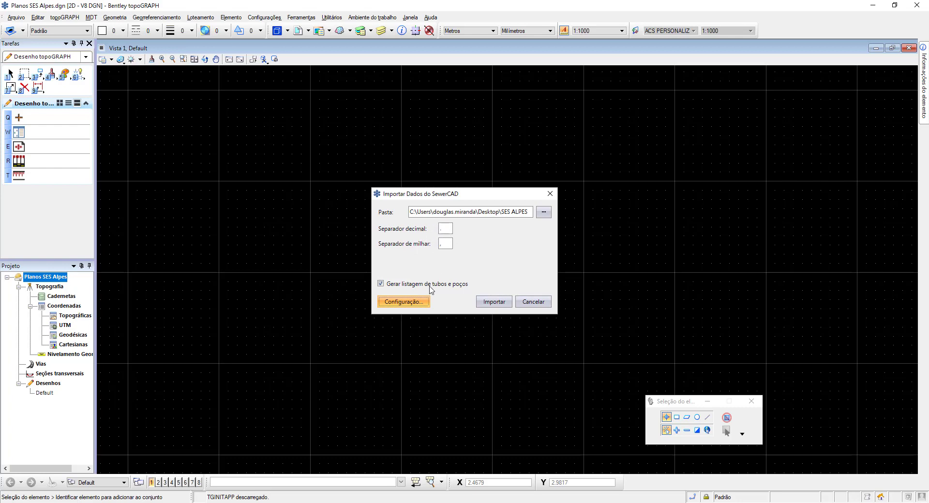
- Import the SewerCAD data with the pipe and manhole listings, without opening the output folder, and fit the whole network in the view
left_click(499, 307)
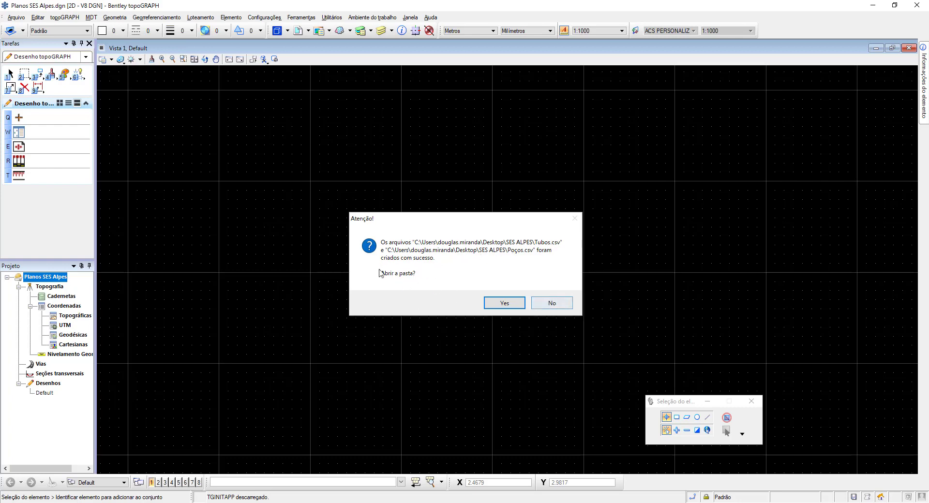
left_click(542, 302)
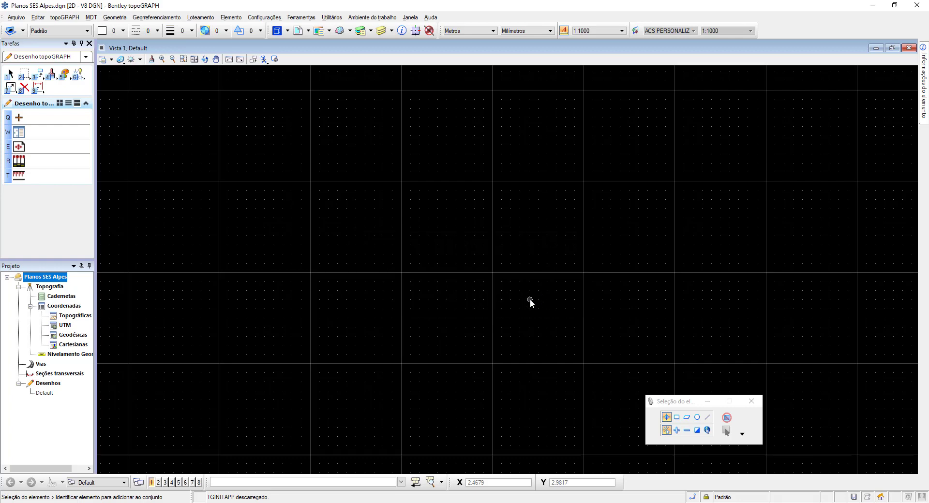
left_click(194, 59)
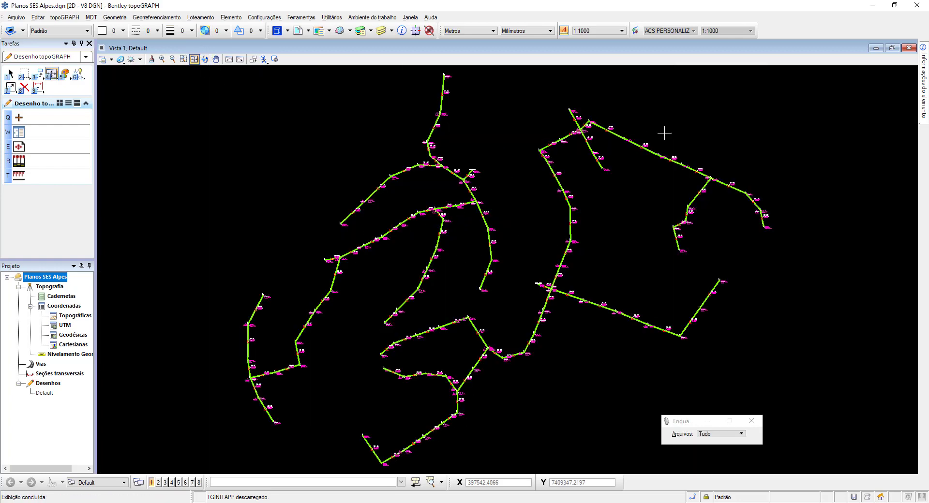
- Examine the imported pipe and manhole labels around manholes 006 and 007
scroll(664, 140, "up", 5)
scroll(571, 197, "up", 3)
key("Escape")
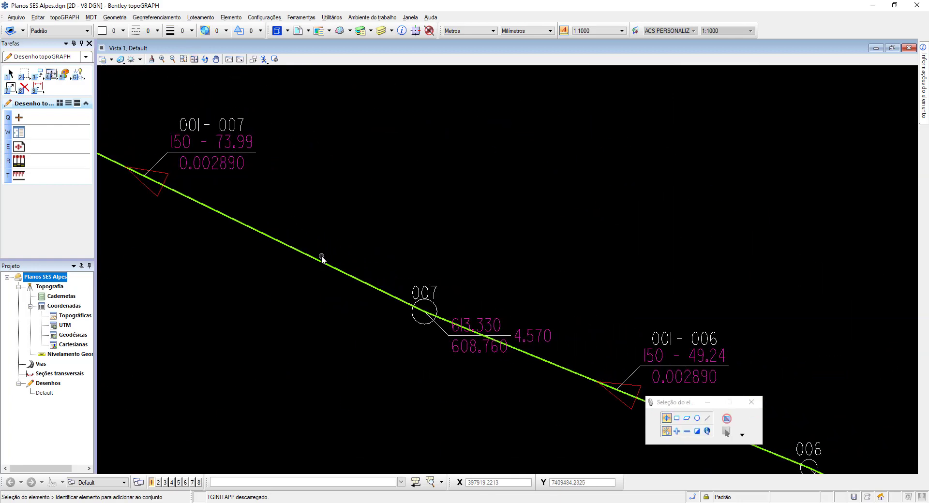
scroll(321, 260, "down", 2)
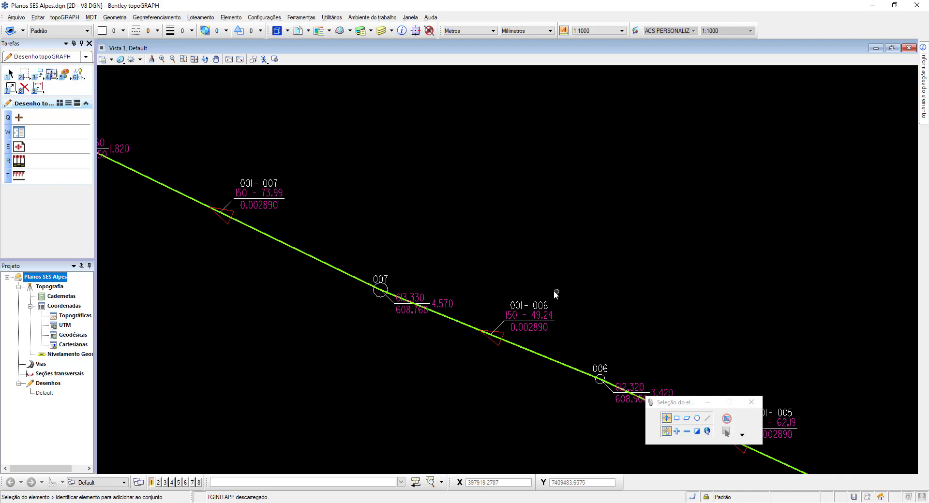
scroll(518, 305, "up", 4)
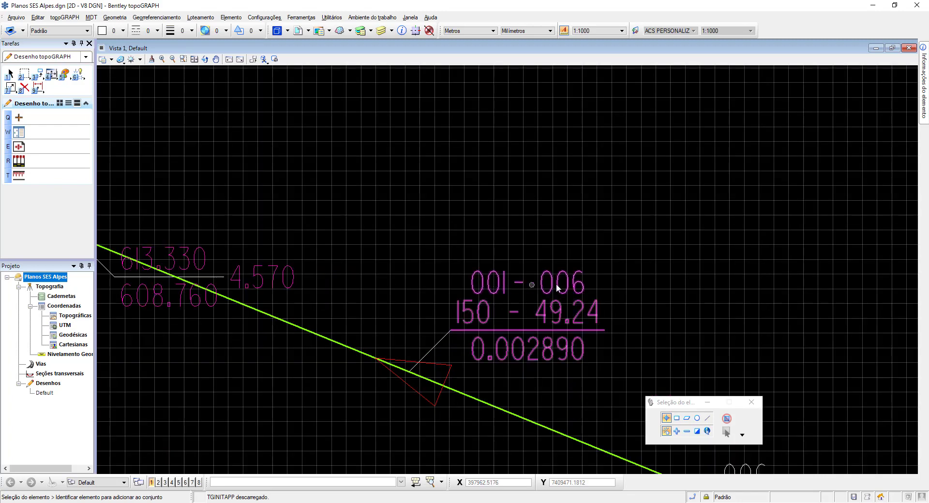
mouse_move(476, 284)
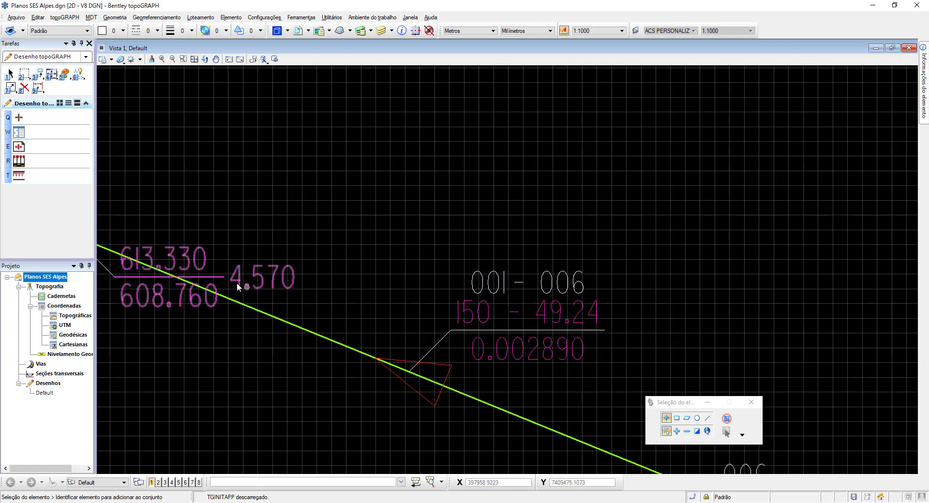
scroll(237, 283, "down", 2)
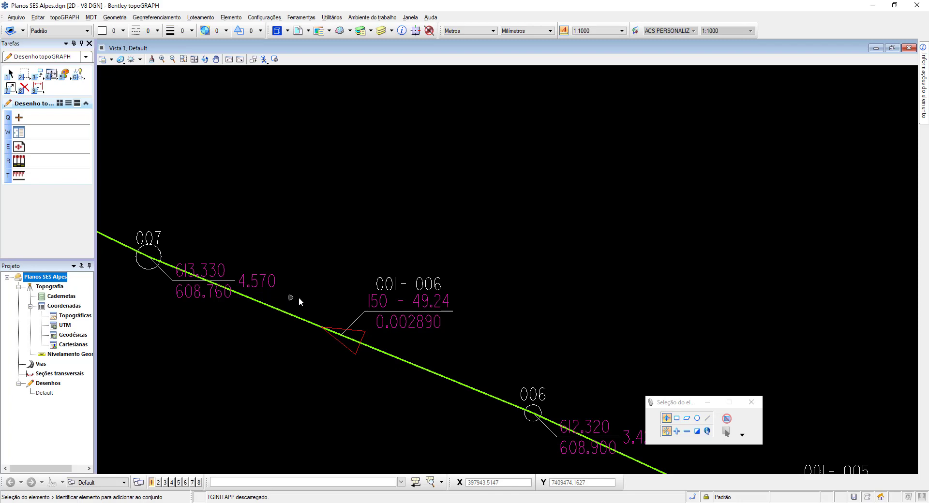
scroll(429, 283, "up", 2)
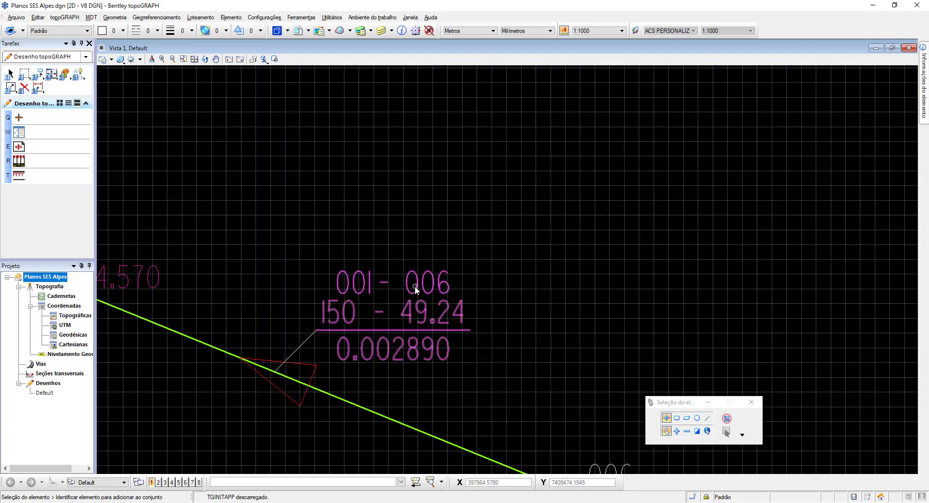
- Examine the imported pipe labels and flow arrows for pipes 001-006, 004-001 and 001-001 along the network's eastern branches
scroll(422, 290, "down", 3)
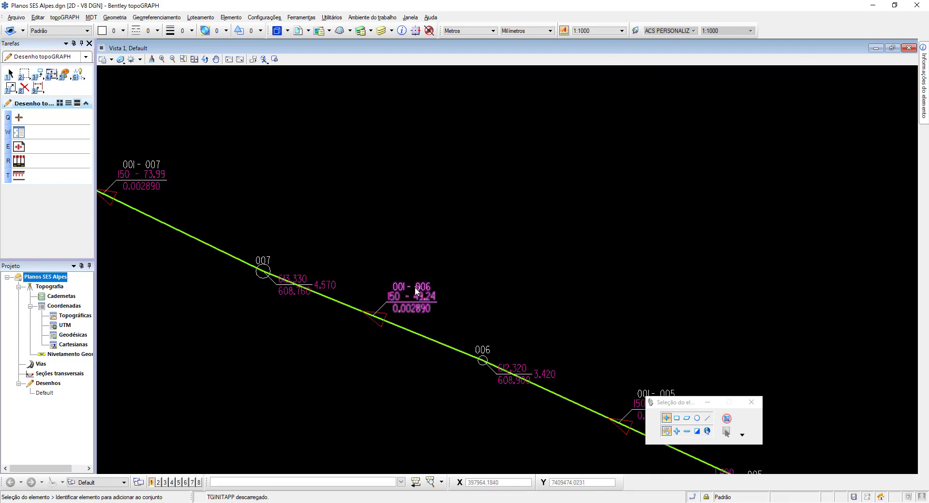
scroll(426, 295, "down", 1)
scroll(460, 309, "up", 1)
scroll(387, 271, "up", 2)
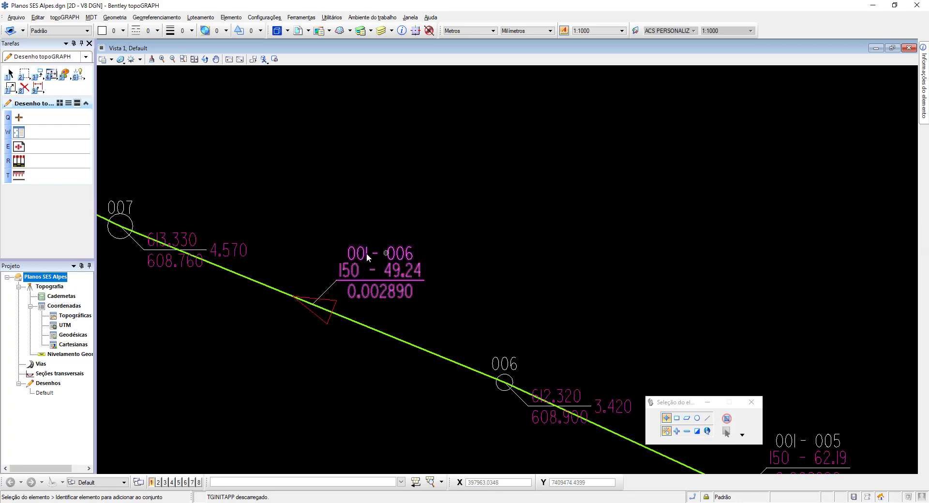
scroll(340, 320, "down", 6)
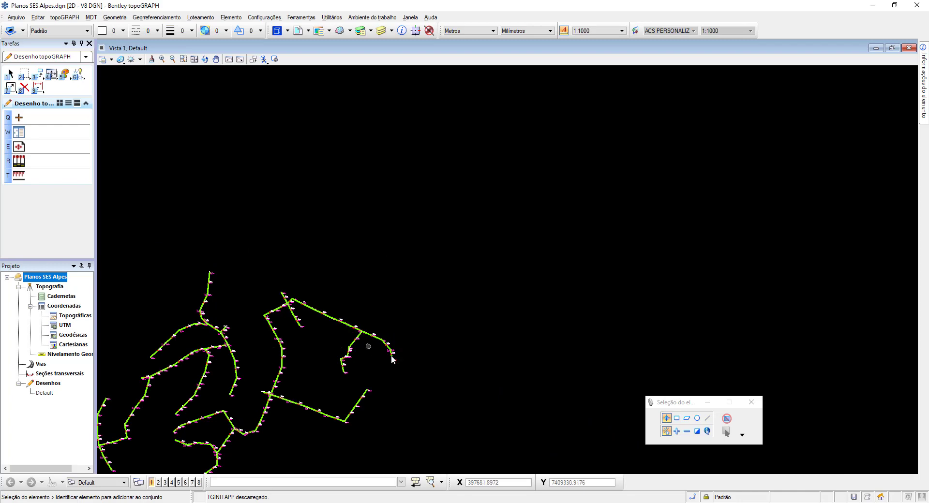
scroll(394, 360, "up", 8)
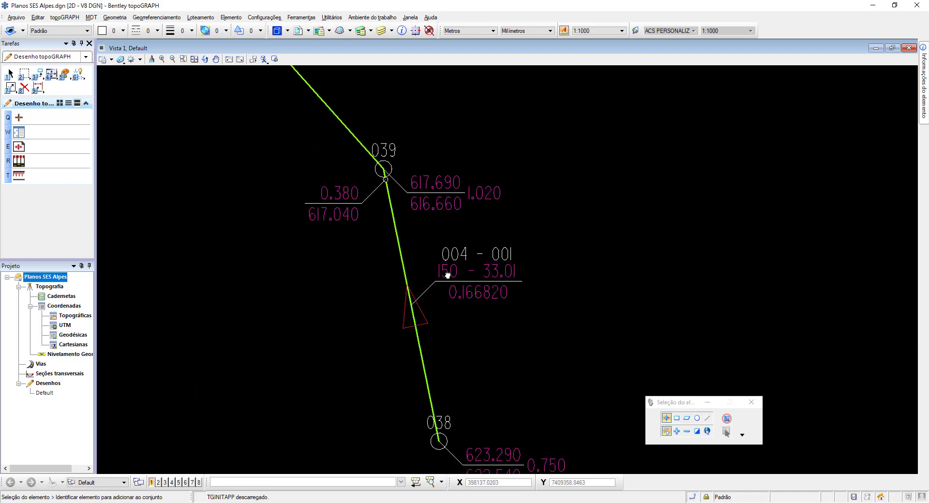
scroll(394, 259, "down", 3)
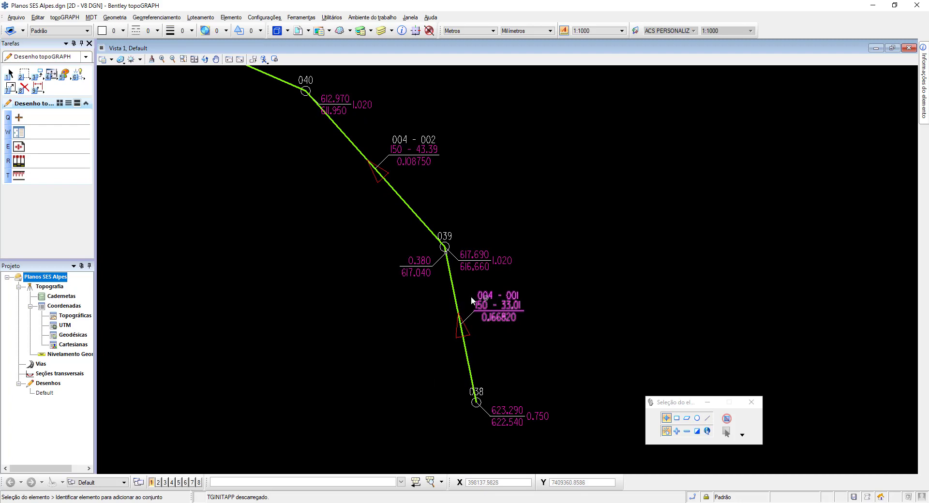
scroll(518, 298, "down", 5)
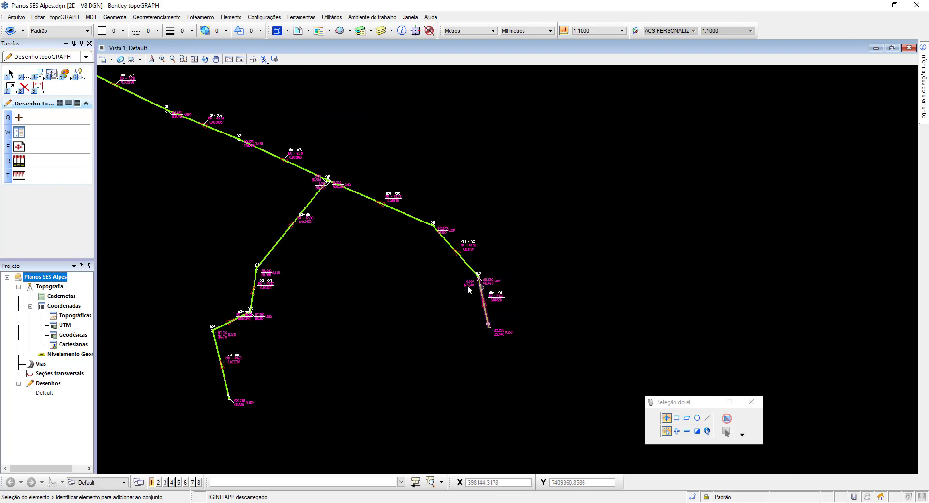
scroll(231, 402, "up", 4)
scroll(232, 276, "up", 2)
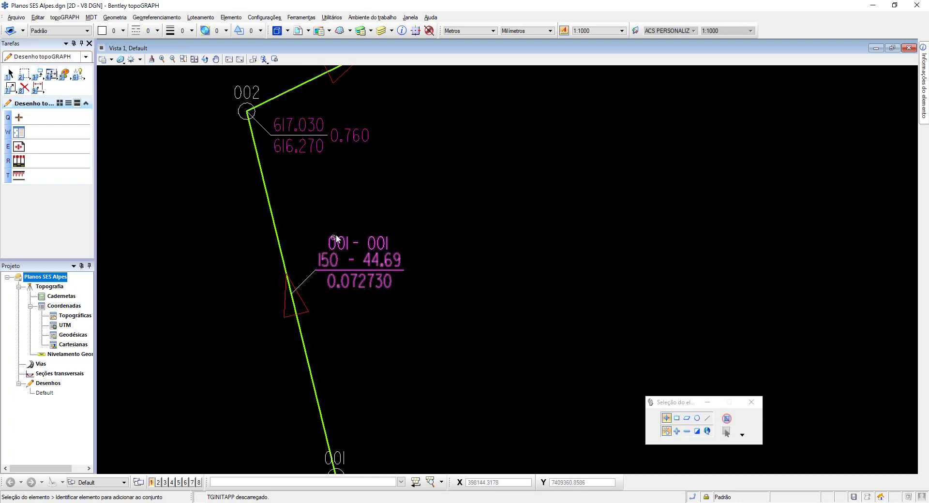
scroll(321, 242, "down", 5)
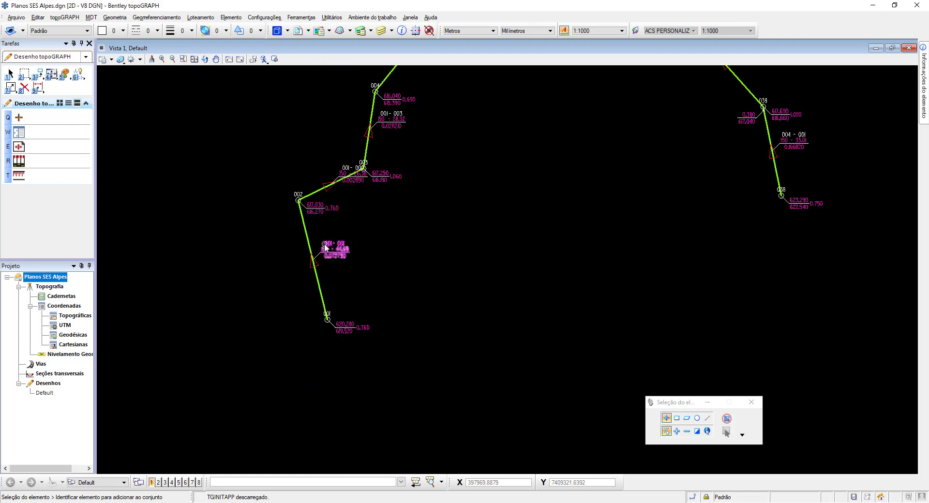
left_click_drag(324, 134, 568, 194)
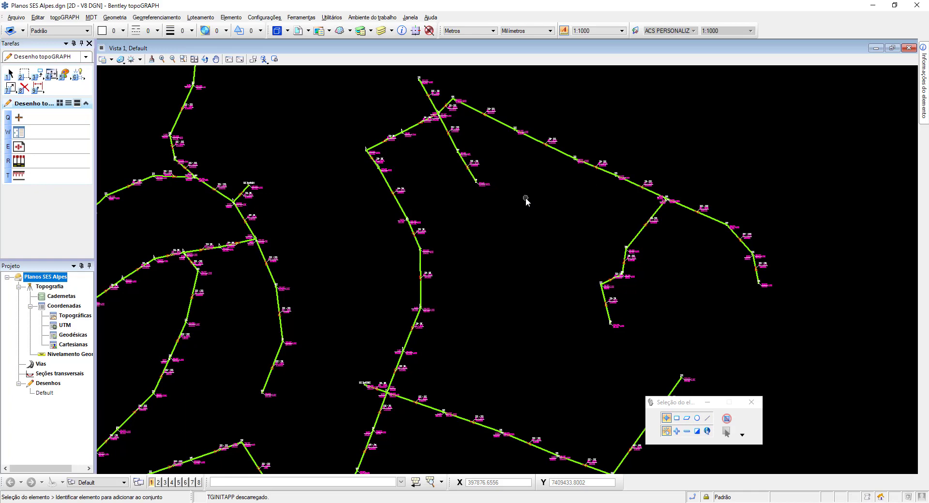
- Examine the drop annotations at manholes 037 and 029 and the labels leading to the ETE Portátil outlet
scroll(475, 361, "up", 2)
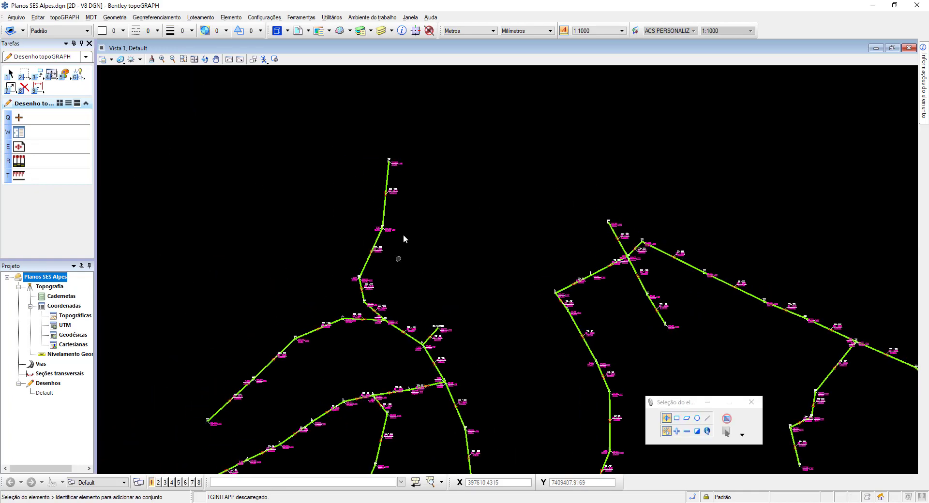
scroll(403, 234, "up", 6)
scroll(334, 232, "up", 3)
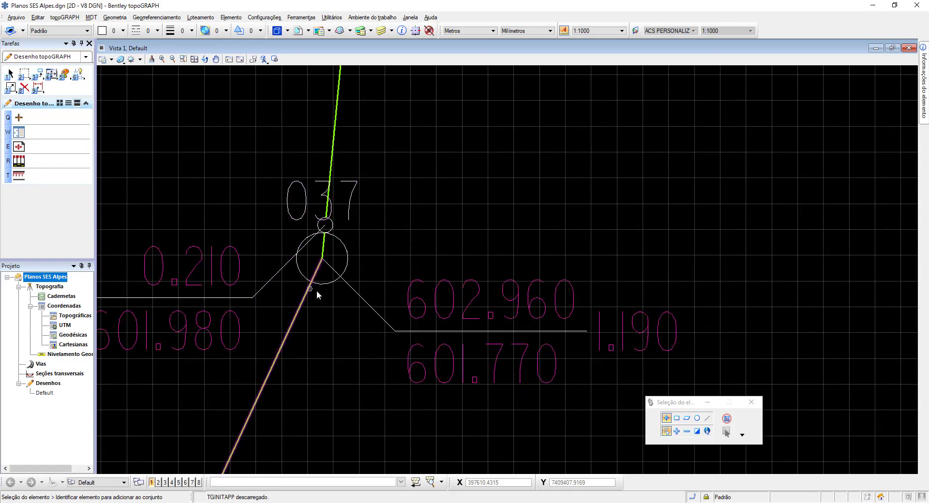
left_click_drag(263, 291, 343, 244)
right_click(342, 244)
scroll(341, 246, "down", 3)
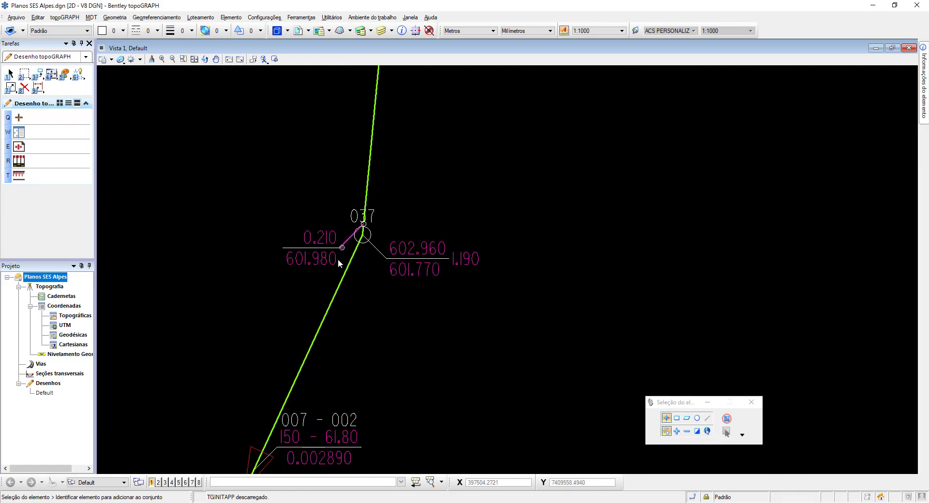
scroll(349, 281, "down", 4)
scroll(290, 383, "up", 3)
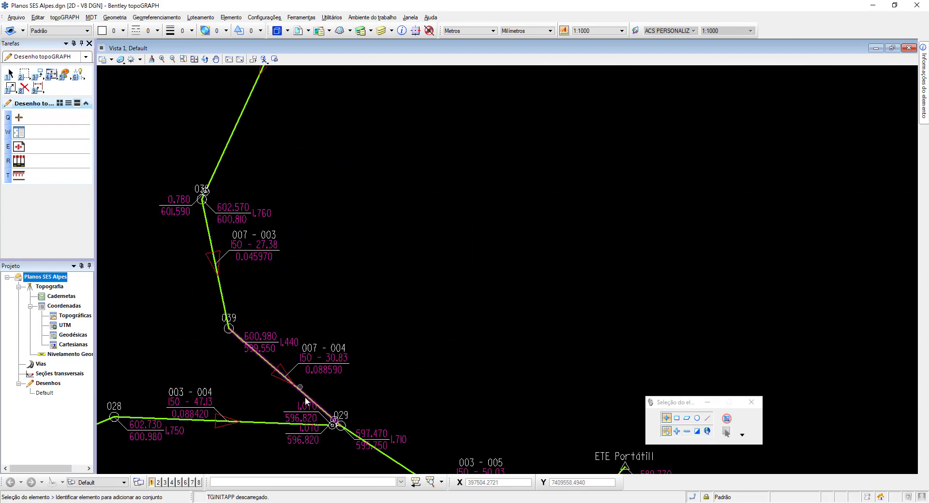
left_click_drag(312, 361, 350, 296)
left_click_drag(515, 254, 307, 242)
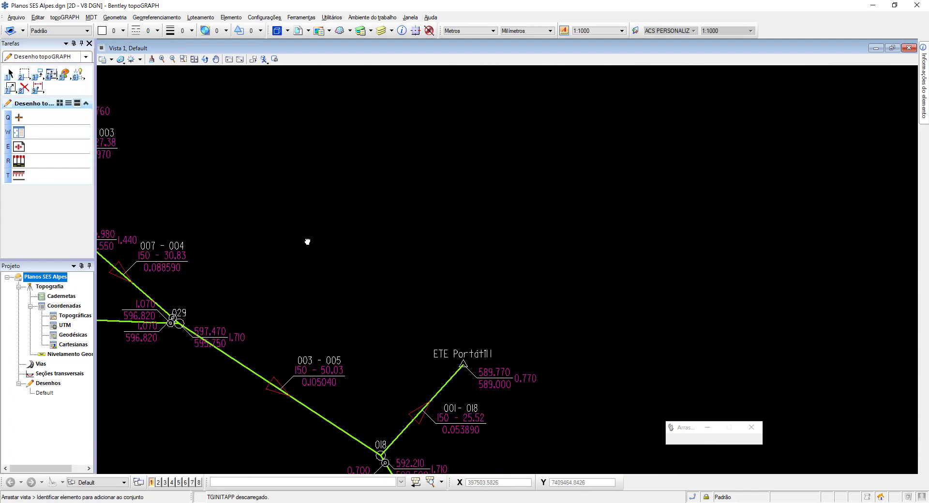
scroll(504, 416, "up", 3)
scroll(482, 394, "down", 5)
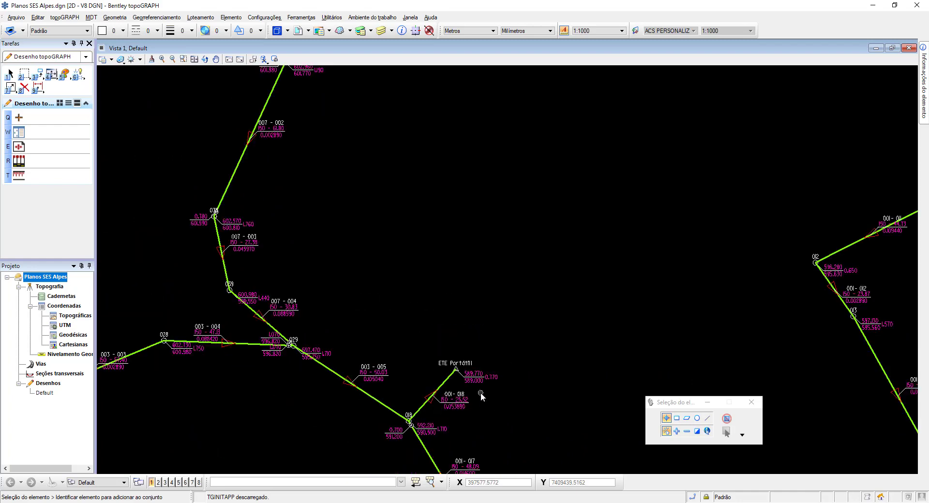
left_click_drag(529, 369, 341, 198)
left_click_drag(327, 363, 338, 294)
scroll(339, 303, "down", 4)
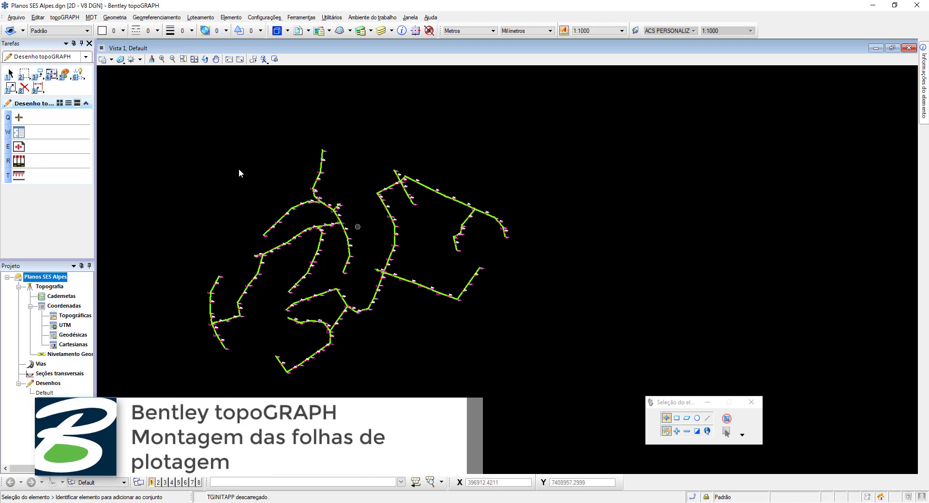
- Place a horizontal TG-A0 sheet with a cross grid over the northern half of the network
left_click(19, 146)
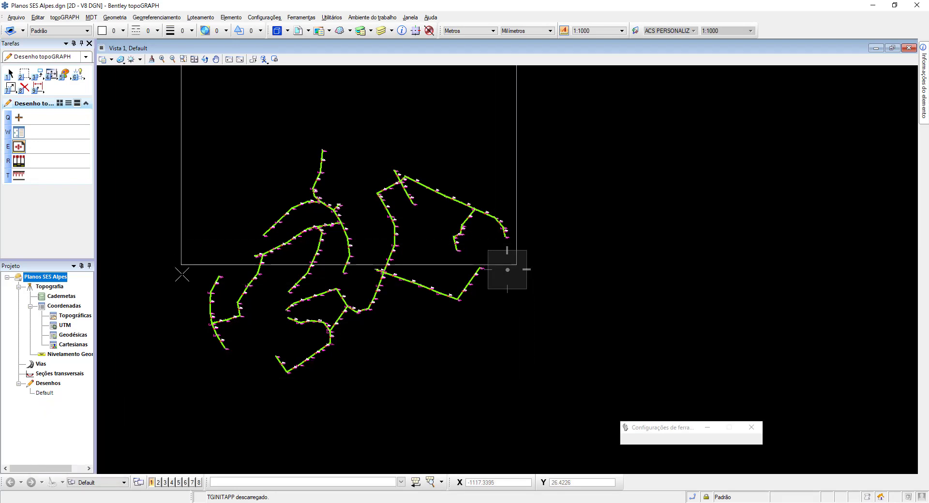
scroll(504, 265, "down", 2)
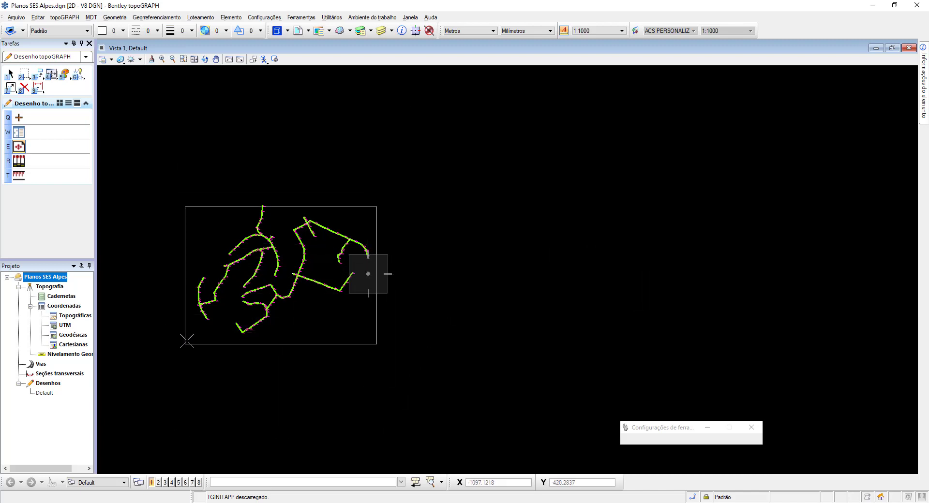
left_click(190, 274)
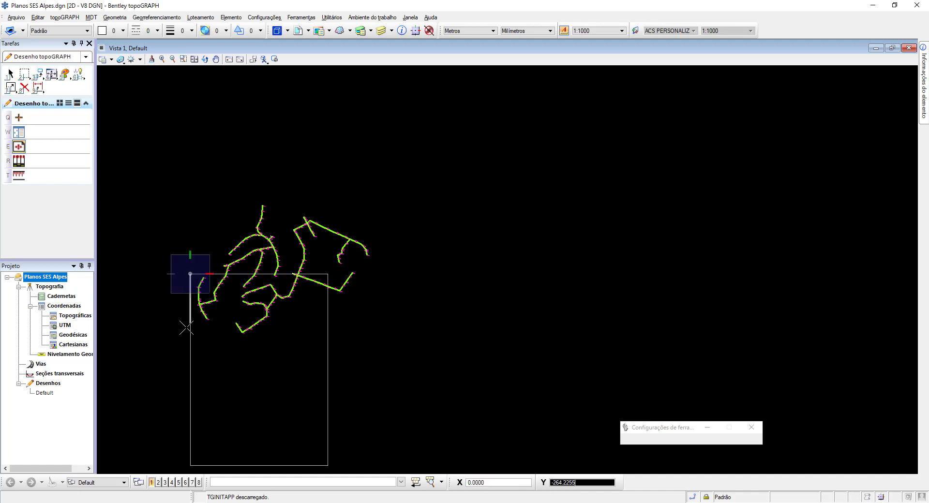
left_click(446, 274)
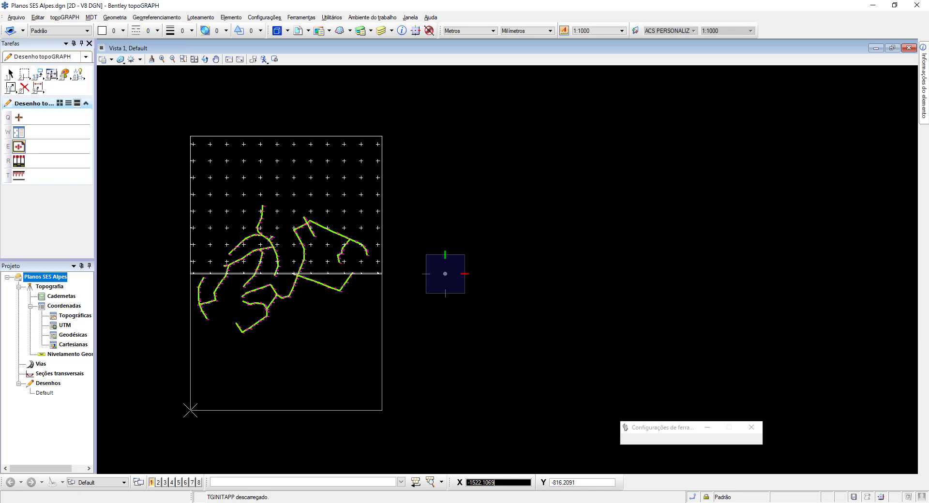
- Place a second horizontal sheet directly below the first, covering the southern half of the network, and finish sheet placement
left_click(190, 410)
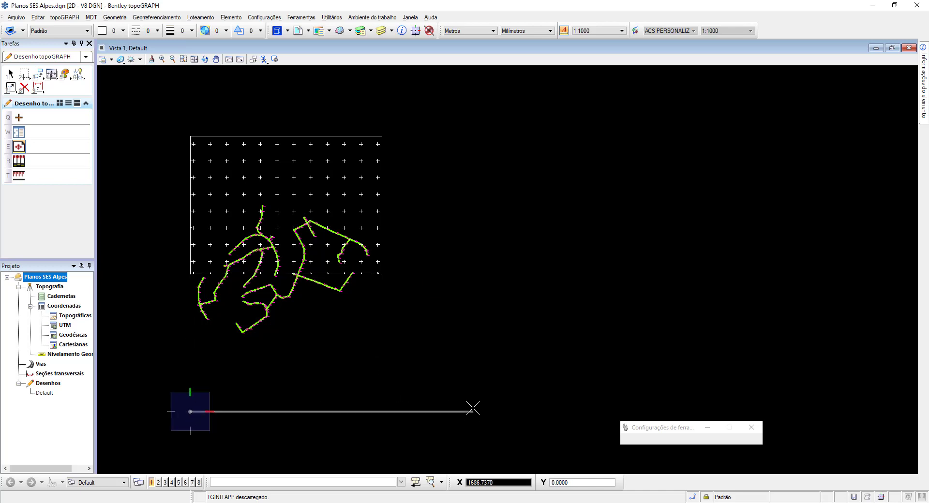
left_click(473, 408)
right_click(444, 311)
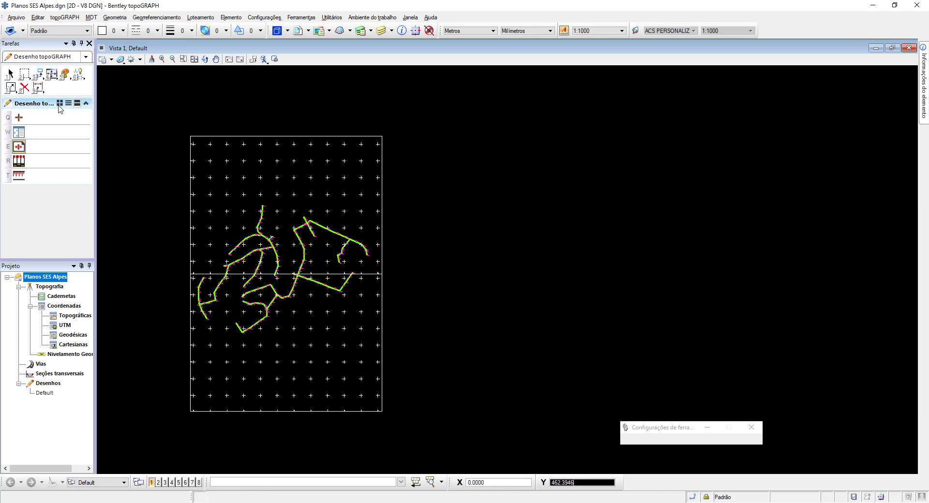
key("Escape")
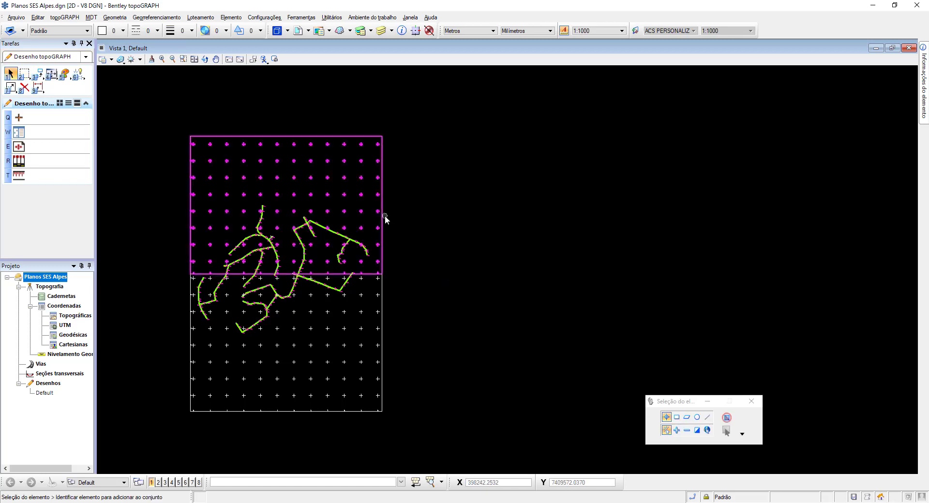
- Set the northern sheet's grid type (Tipo de malha) to Linhas
left_click(383, 216)
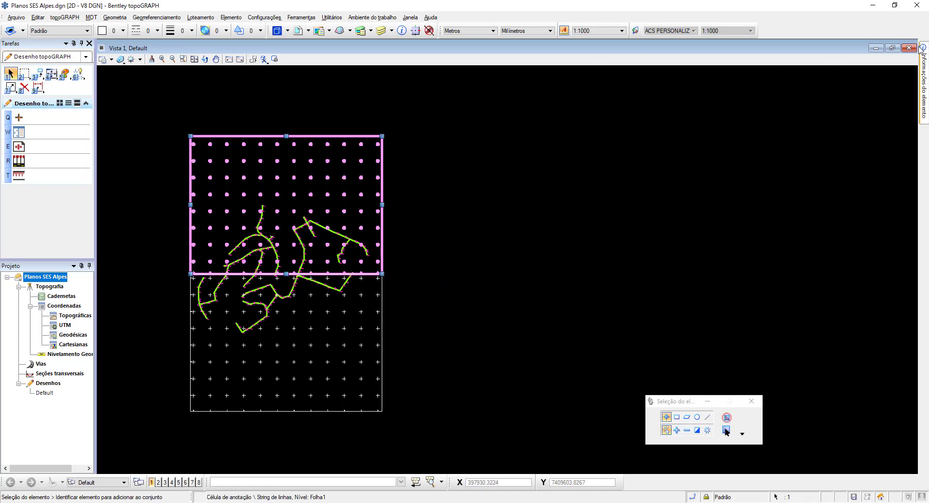
mouse_move(926, 71)
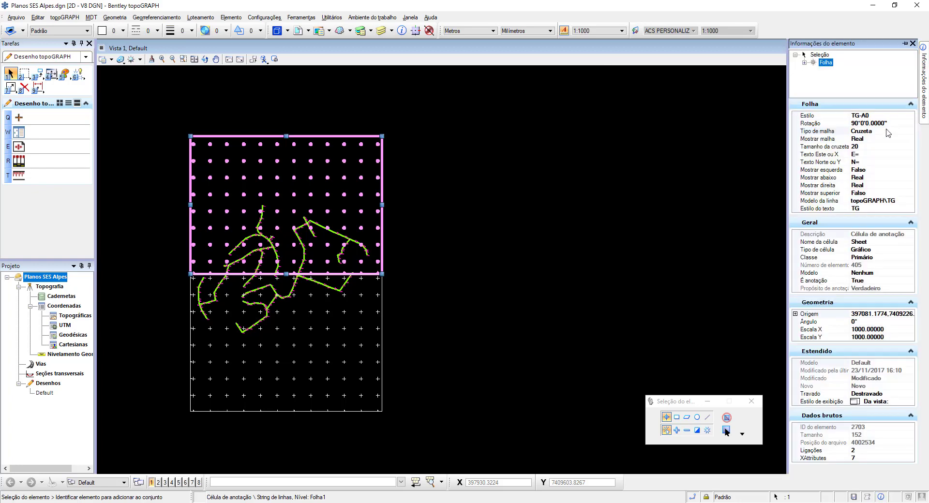
left_click(877, 131)
scroll(329, 175, "up", 5)
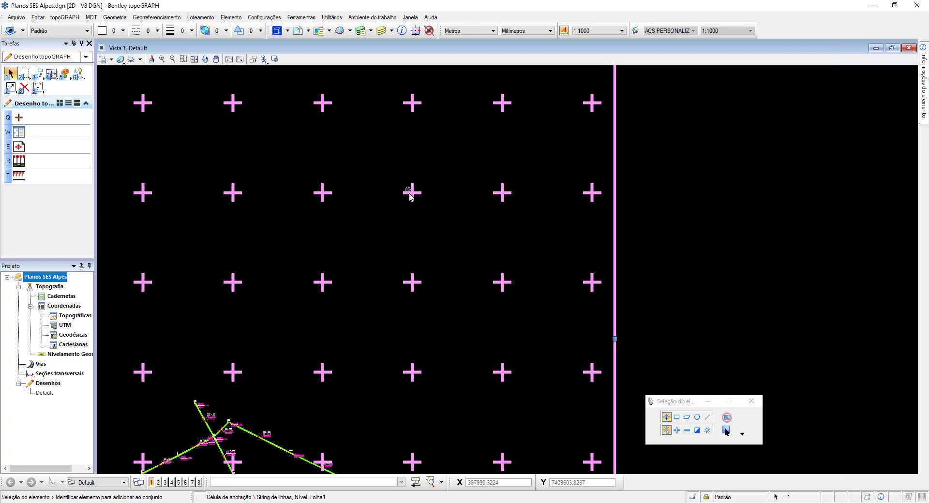
mouse_move(924, 102)
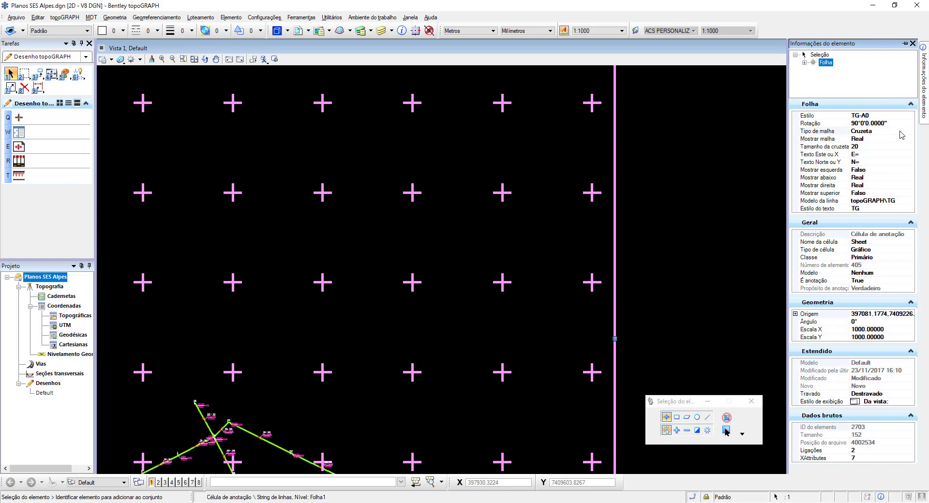
left_click(902, 131)
left_click(910, 131)
left_click(857, 140)
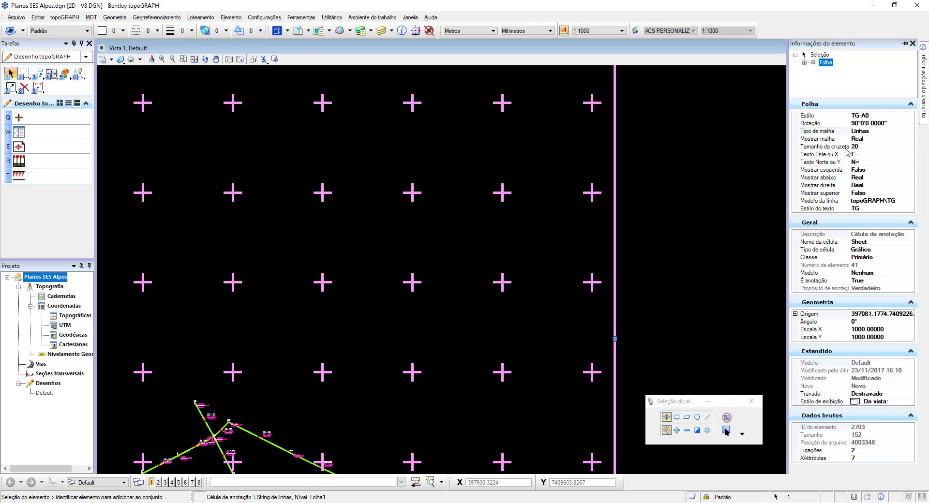
- Set the southern sheet's grid type (Tipo de malha) to Linhas and clear the selection
scroll(588, 240, "down", 5)
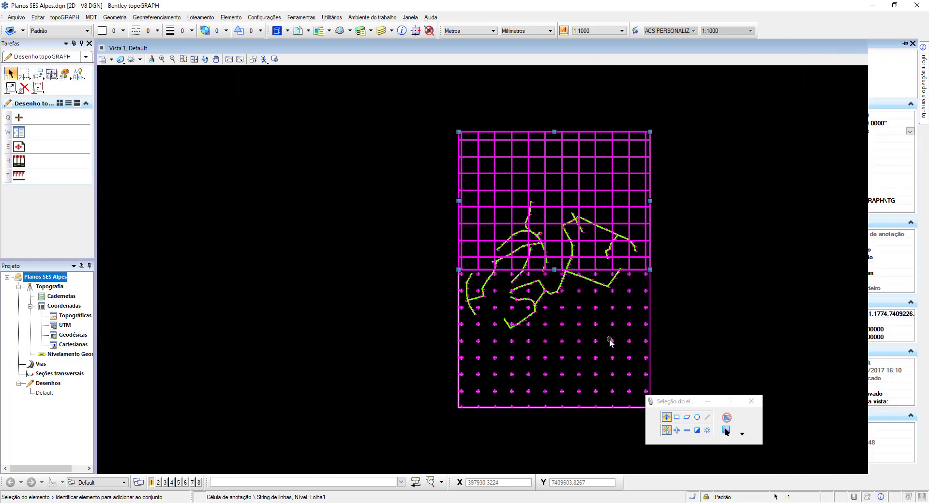
left_click(652, 334)
mouse_move(924, 63)
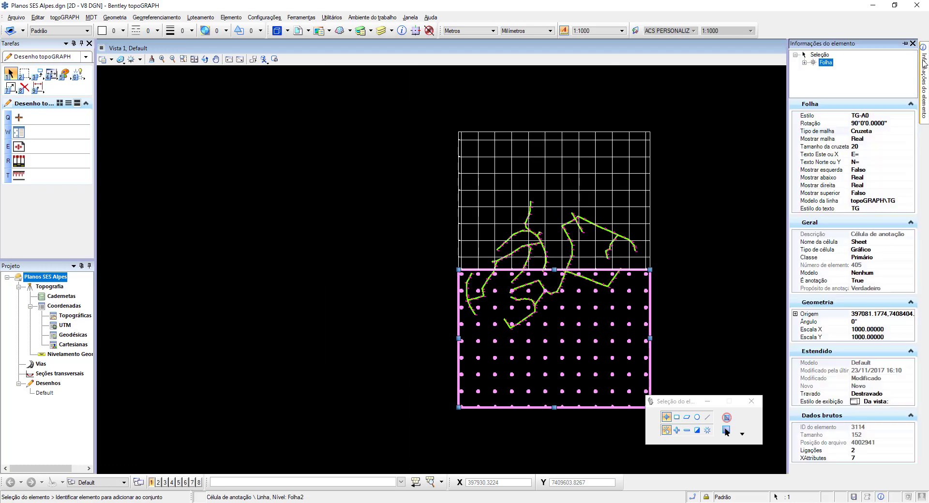
left_click(884, 132)
left_click(911, 132)
left_click(866, 139)
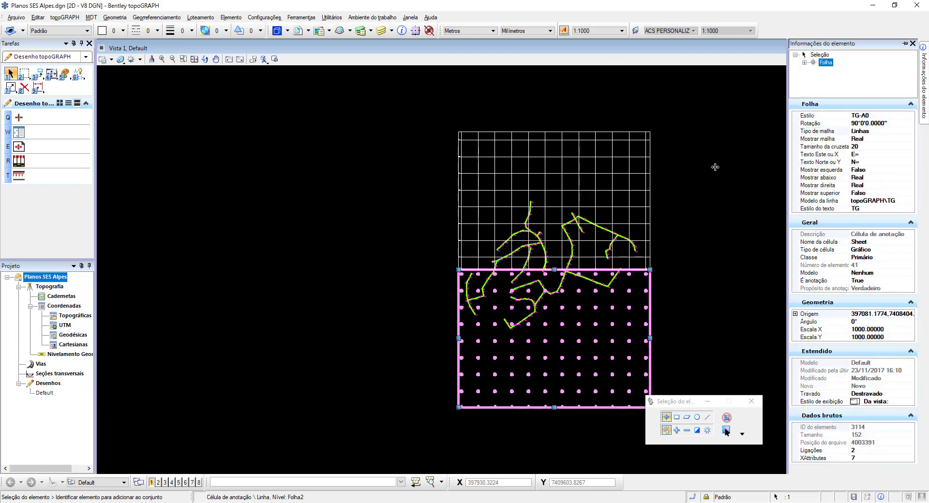
left_click_drag(299, 257, 202, 255)
right_click(515, 297)
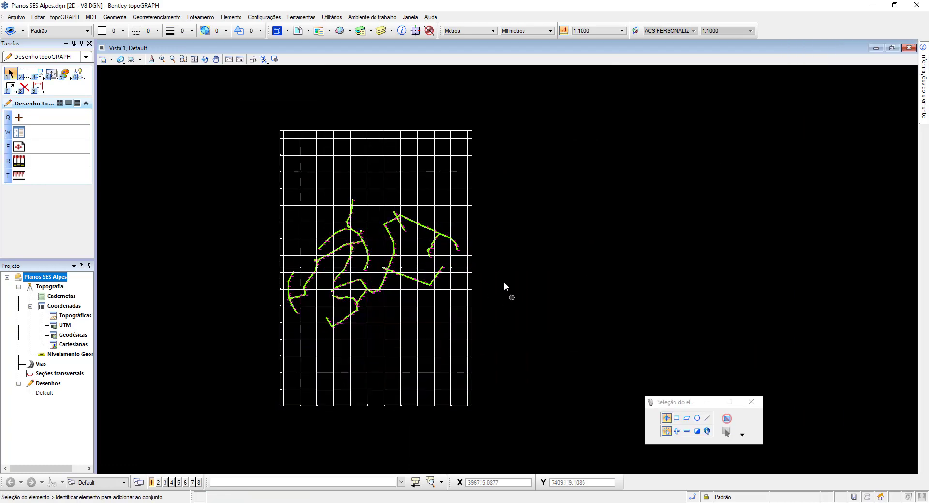
- Run the mass print-sheet creation for all sheets (Todas) in the drawing
left_click(66, 17)
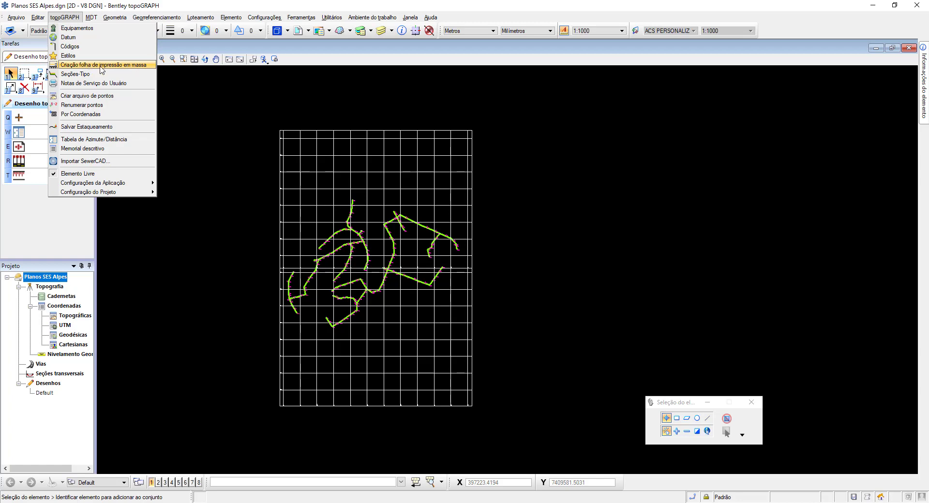
left_click(121, 66)
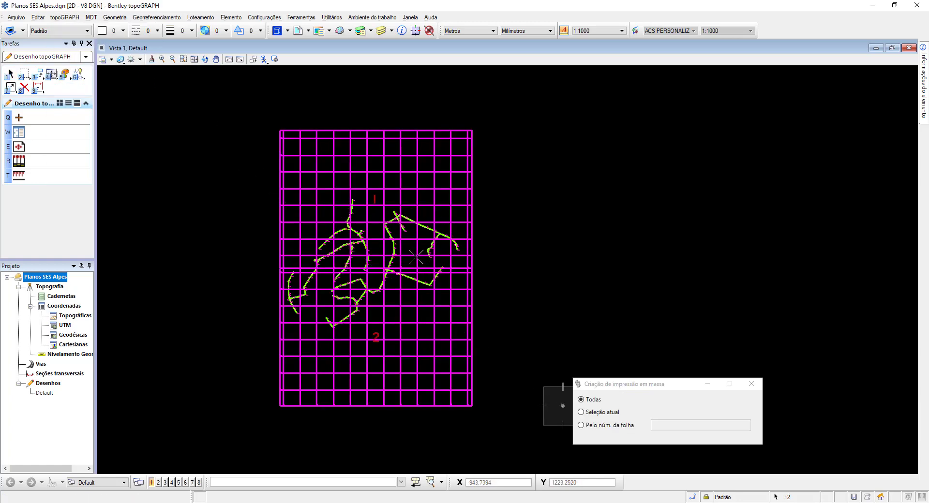
scroll(364, 194, "up", 5)
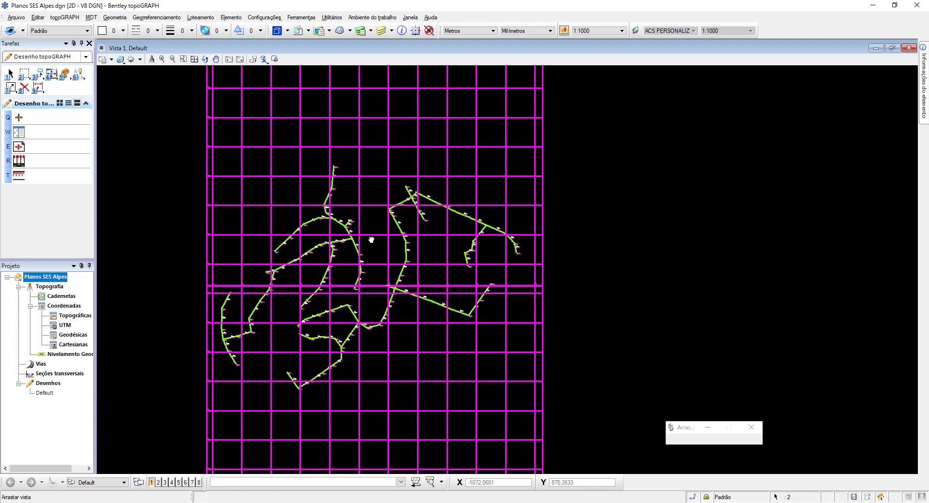
left_click(586, 268)
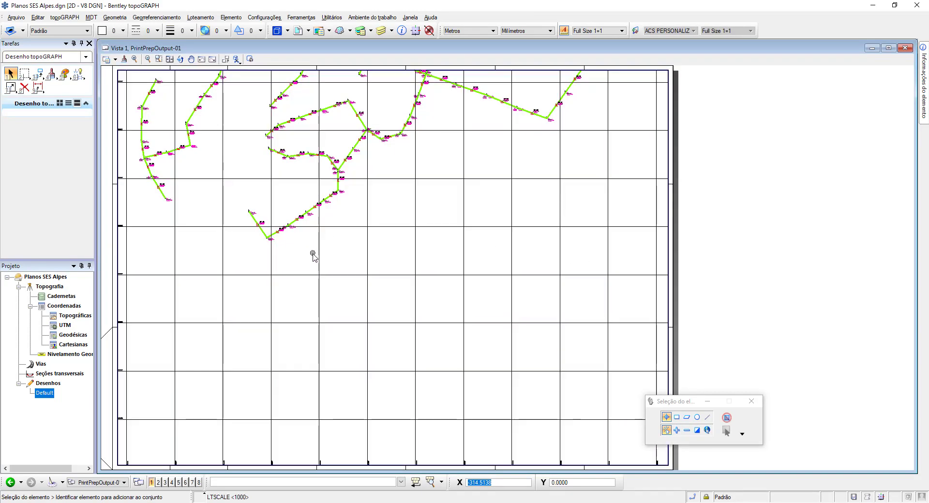
- Examine the network and grid on the generated sheet models PrintPrepOutput-01 and PrintPrepOutput, ending on PrintPrepOutput-01
scroll(314, 257, "down", 2)
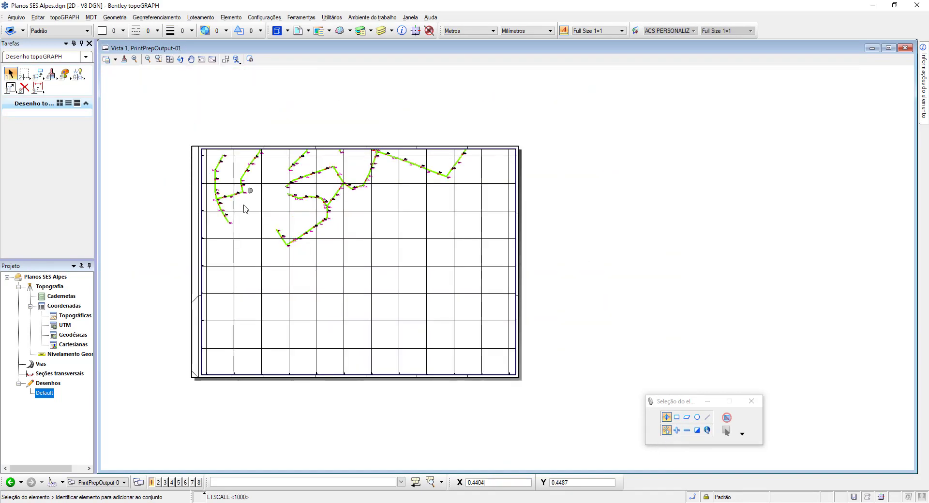
left_click(112, 486)
left_click(104, 464)
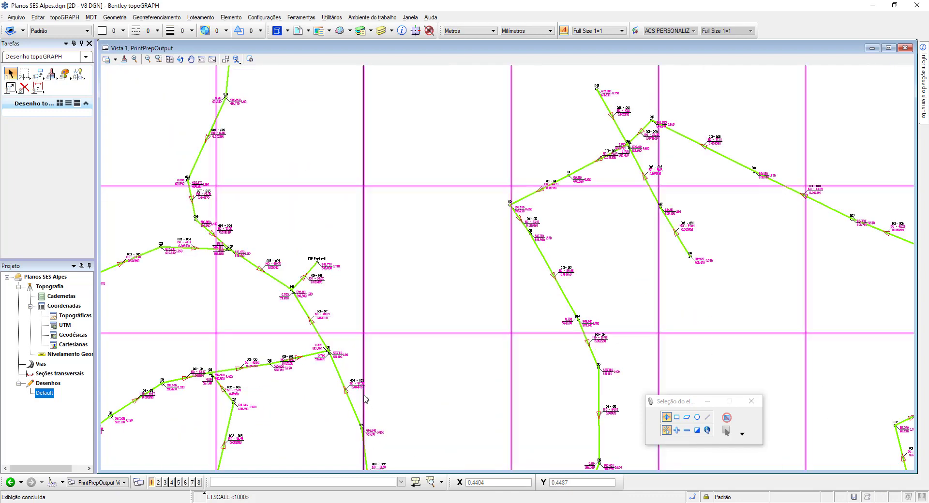
scroll(320, 334, "up", 3)
scroll(330, 326, "down", 4)
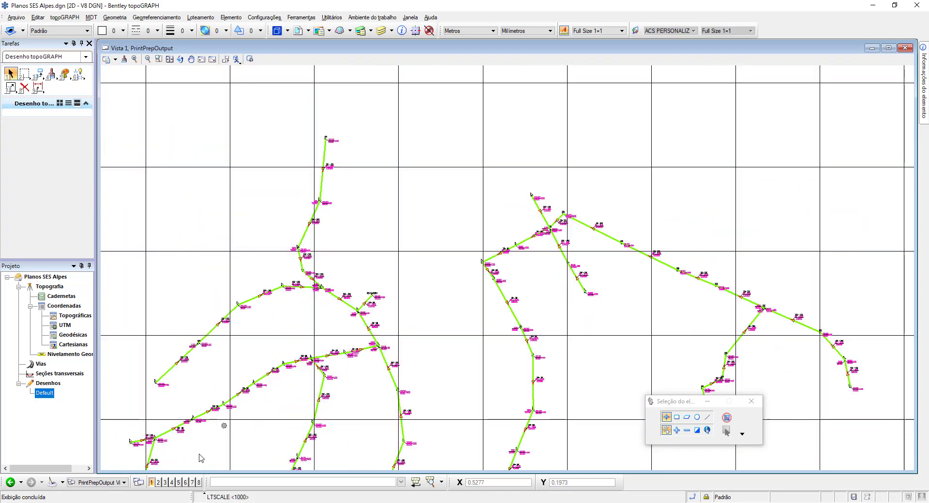
left_click(119, 483)
left_click(97, 473)
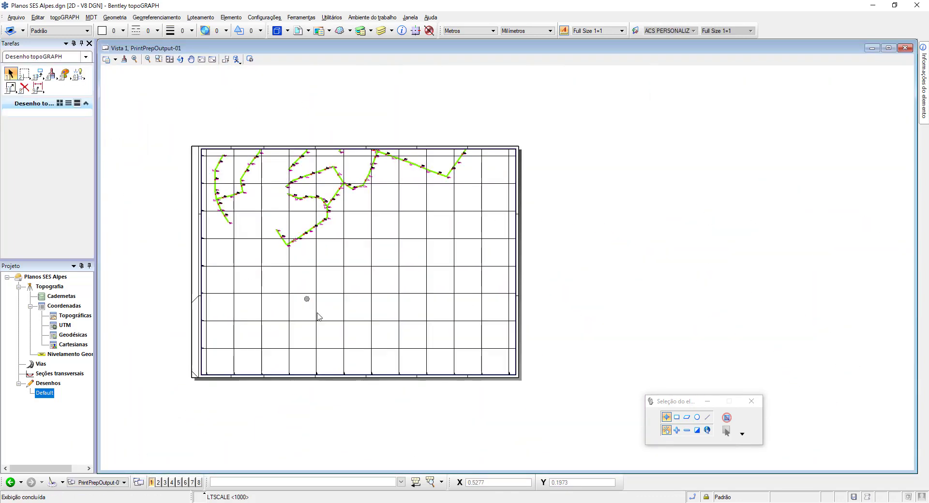
scroll(290, 199, "up", 2)
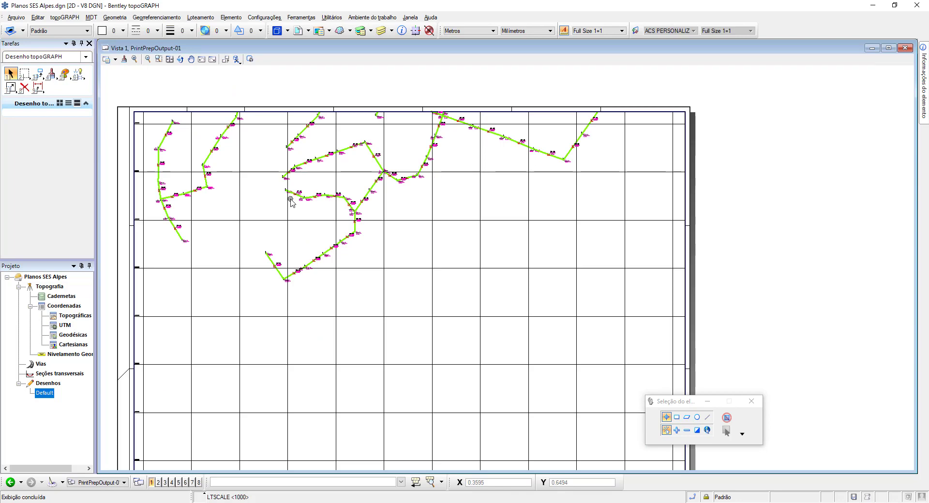
left_click_drag(390, 240, 461, 201)
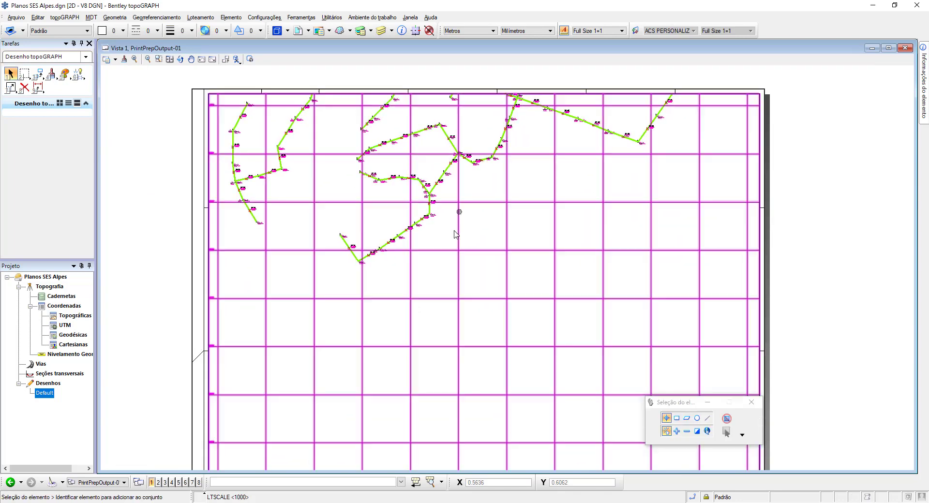
right_click(449, 213)
- Load the pdf.pltcfg printer driver for the PrintPrepOutput-01 sheet without assigning a project, and close the print settings without printing
left_click(16, 17)
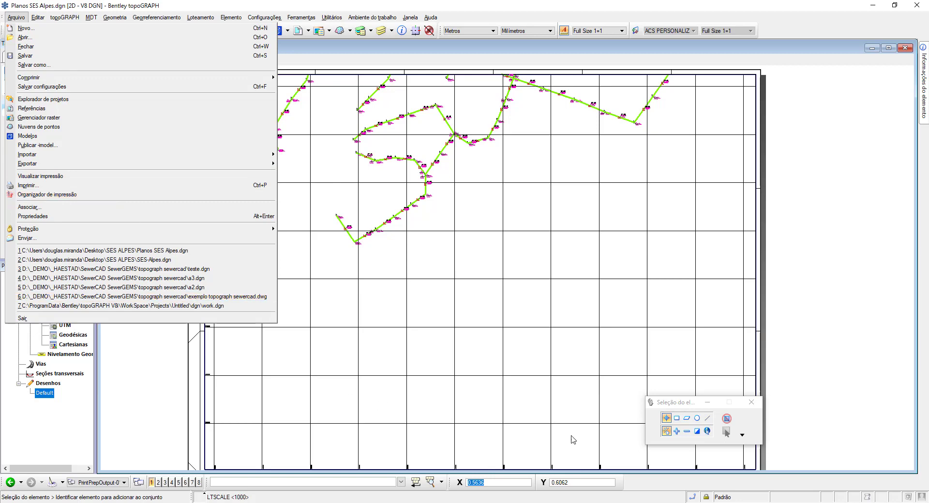
left_click(319, 413)
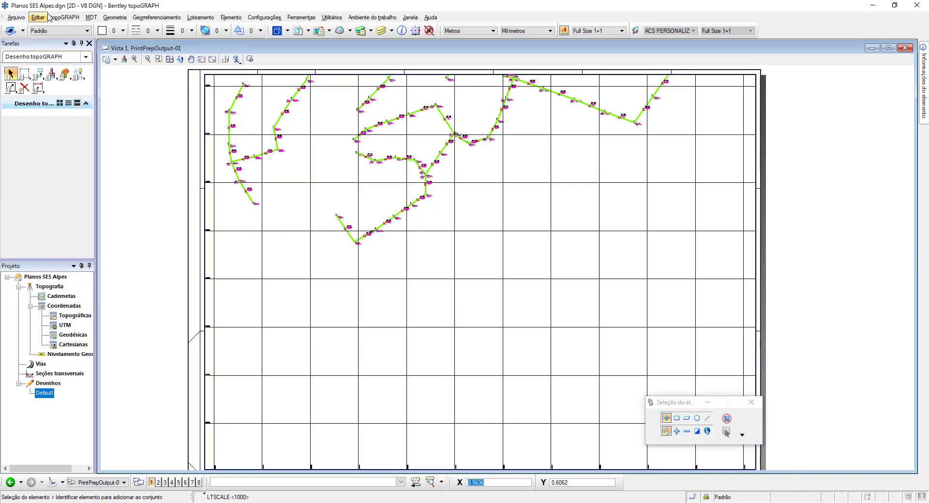
left_click(62, 18)
mouse_move(16, 18)
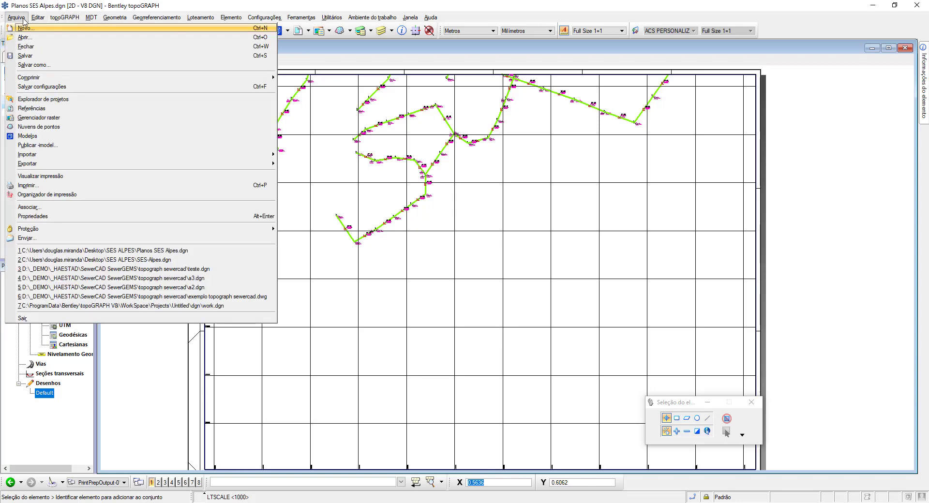
left_click(29, 185)
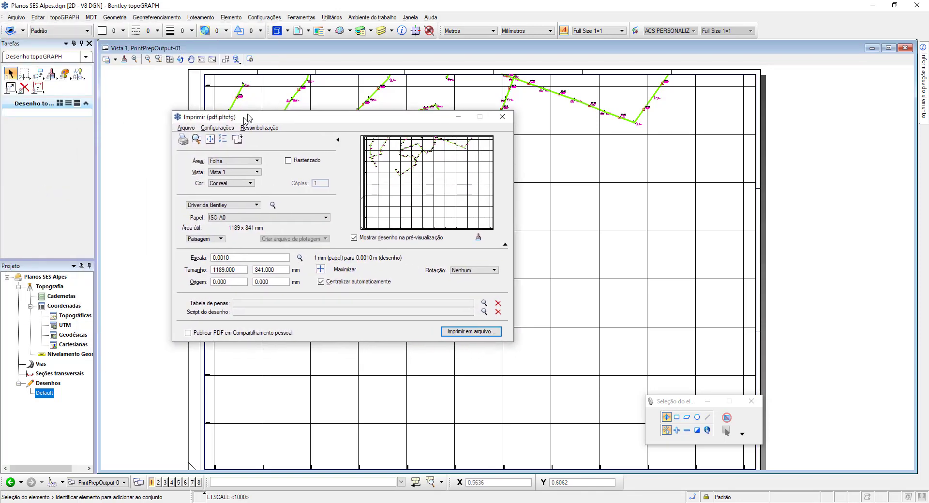
left_click_drag(247, 119, 251, 114)
left_click(277, 201)
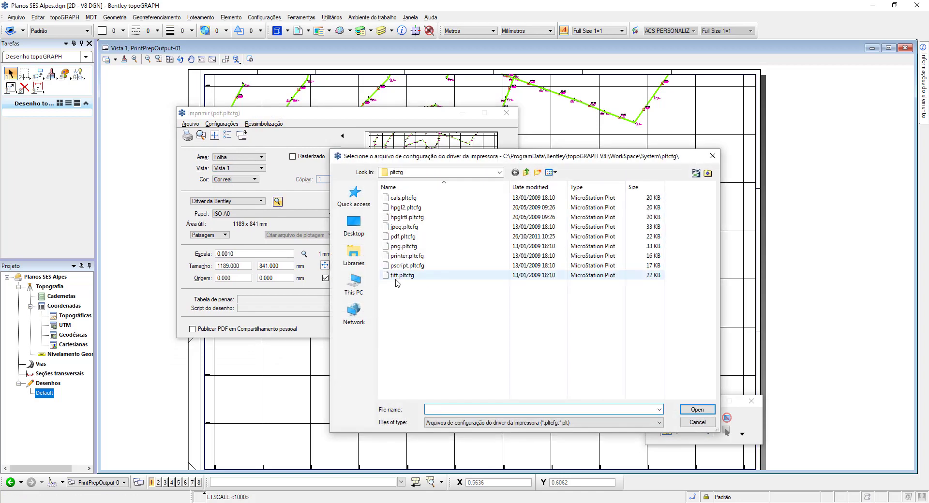
left_click(402, 237)
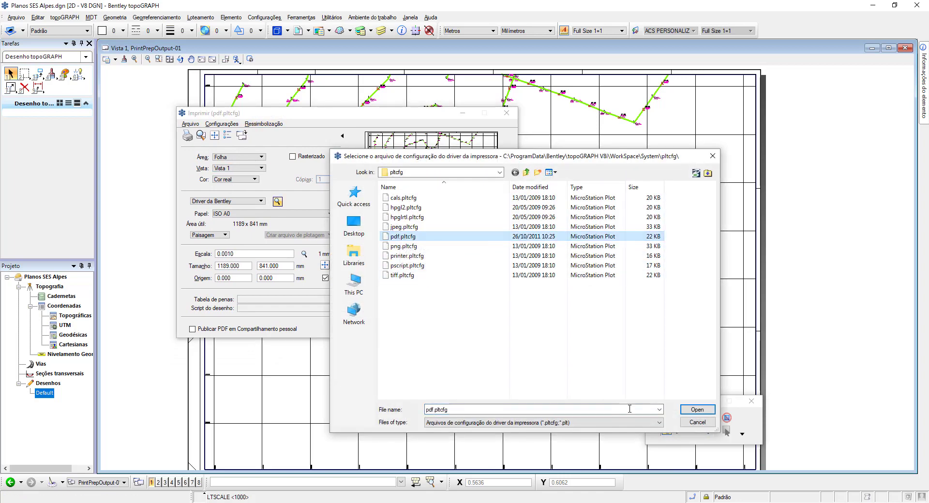
left_click(689, 411)
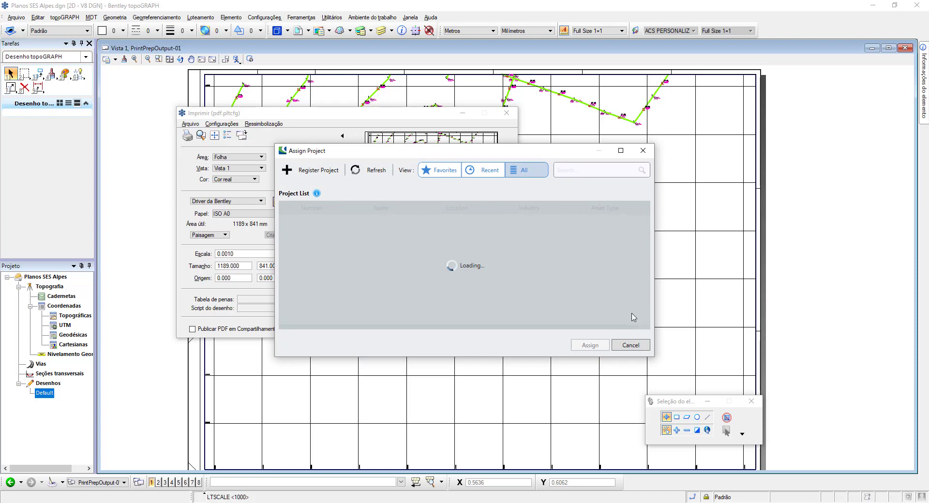
left_click(629, 342)
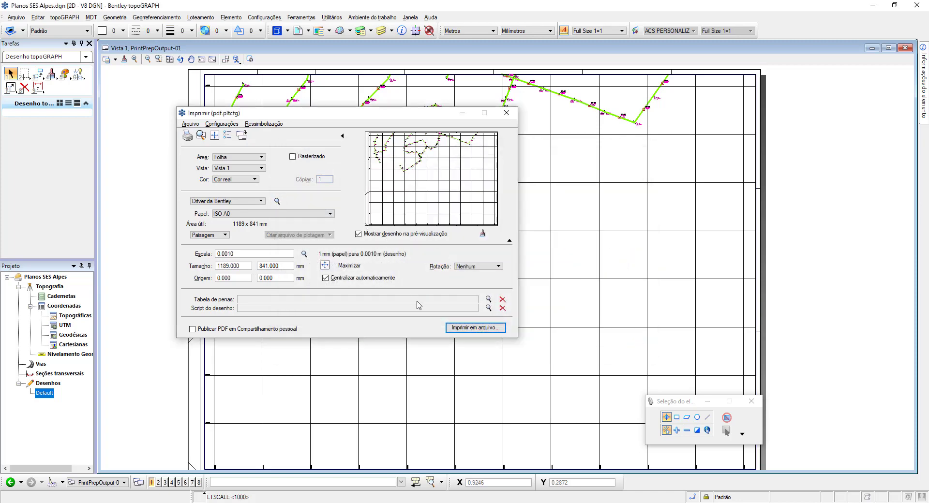
left_click(506, 114)
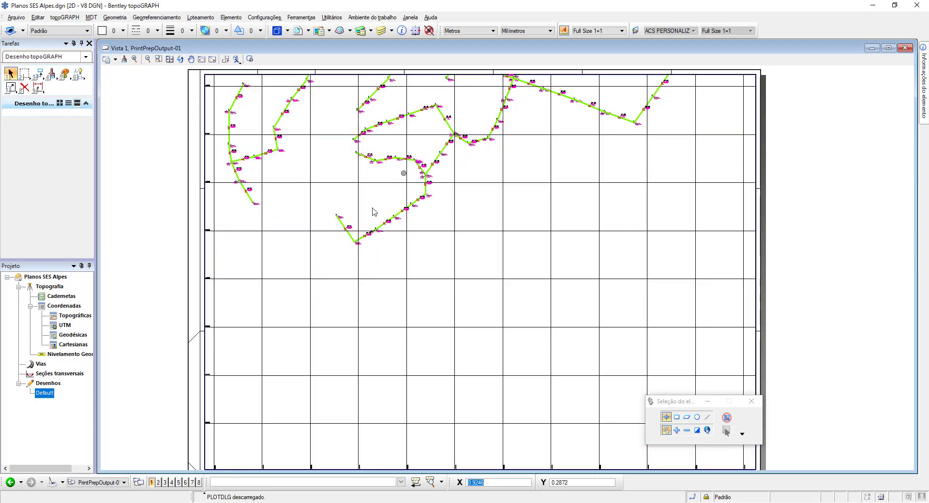